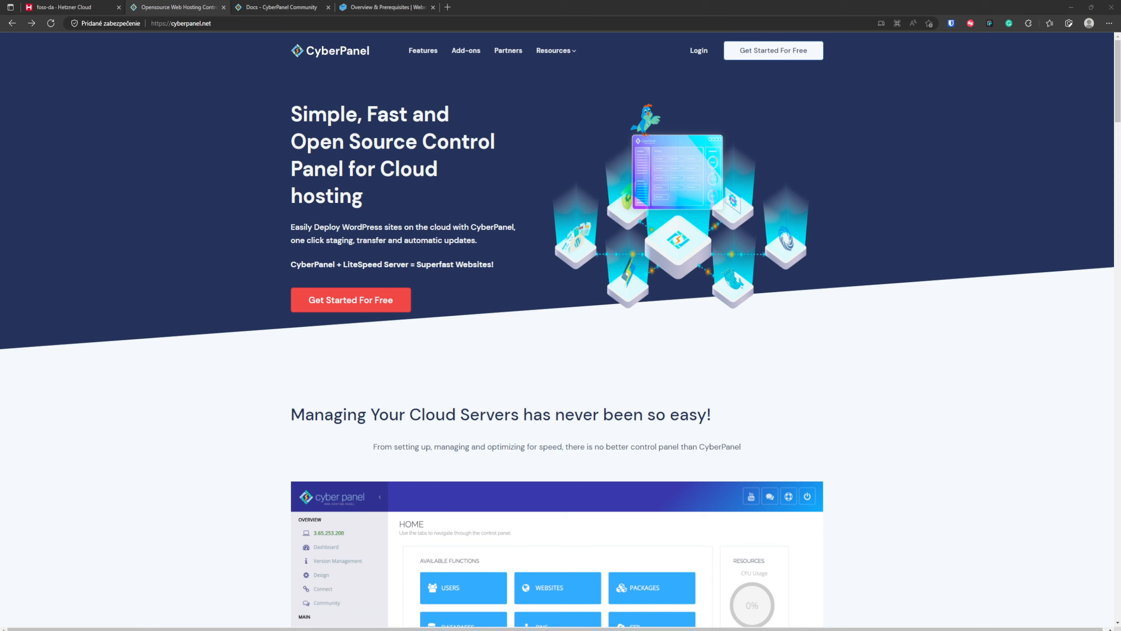
# - Review the Phase 0 preparation section of the Webnestify Overview & Prerequisites page, covering domain registrar, server provider and server specifications
pyautogui.hotkey('ctrl', 'l')
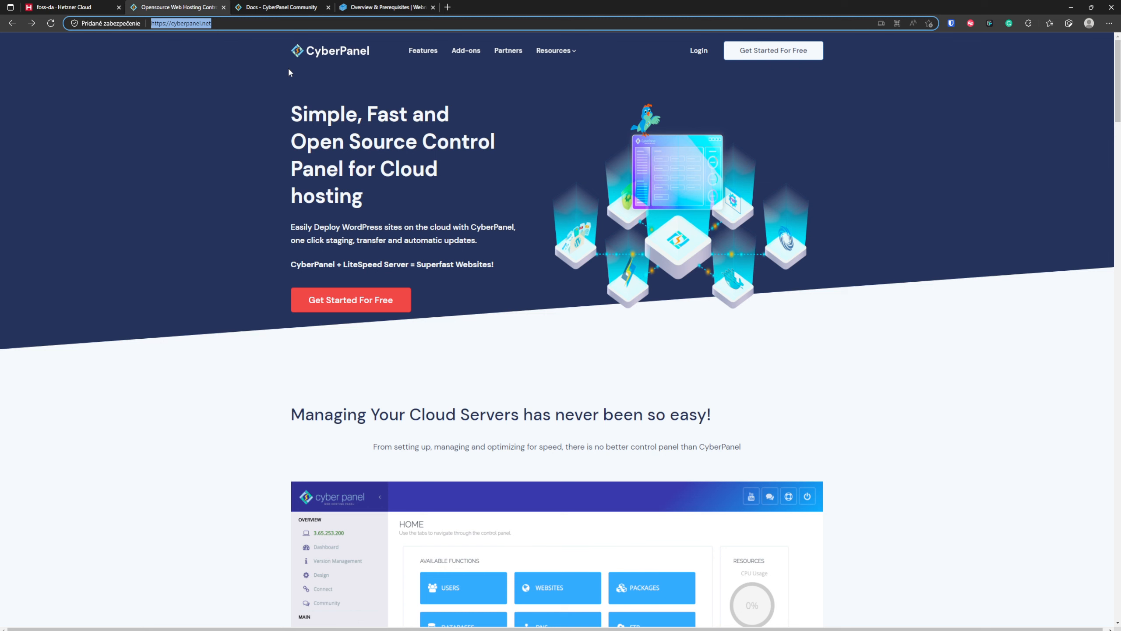
pyautogui.click(382, 6)
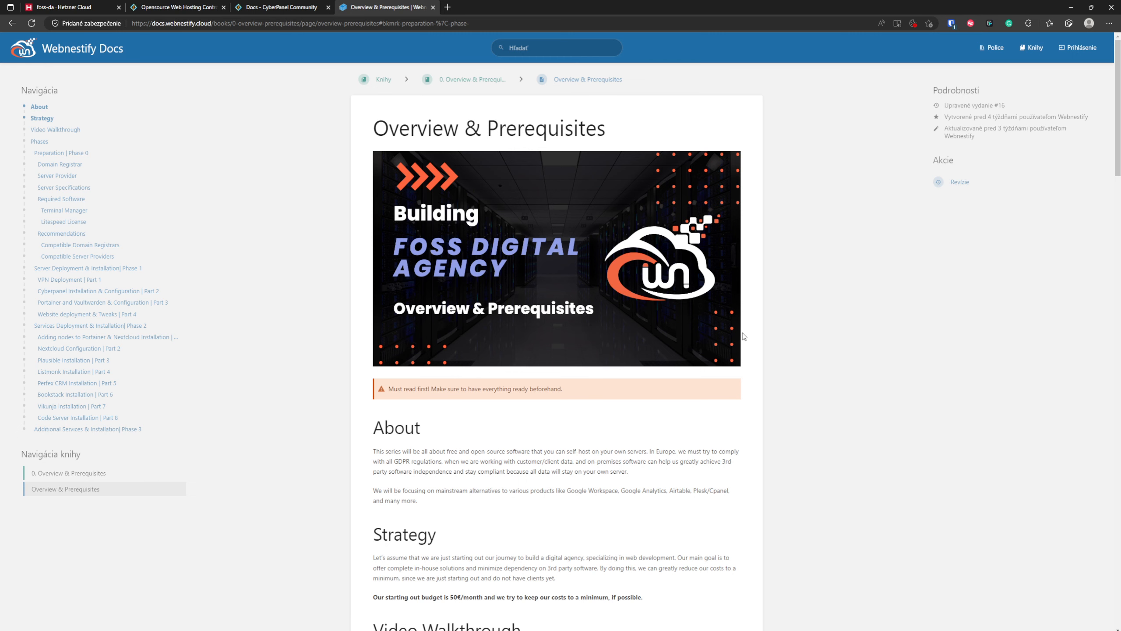
pyautogui.hotkey('ctrl', '+')
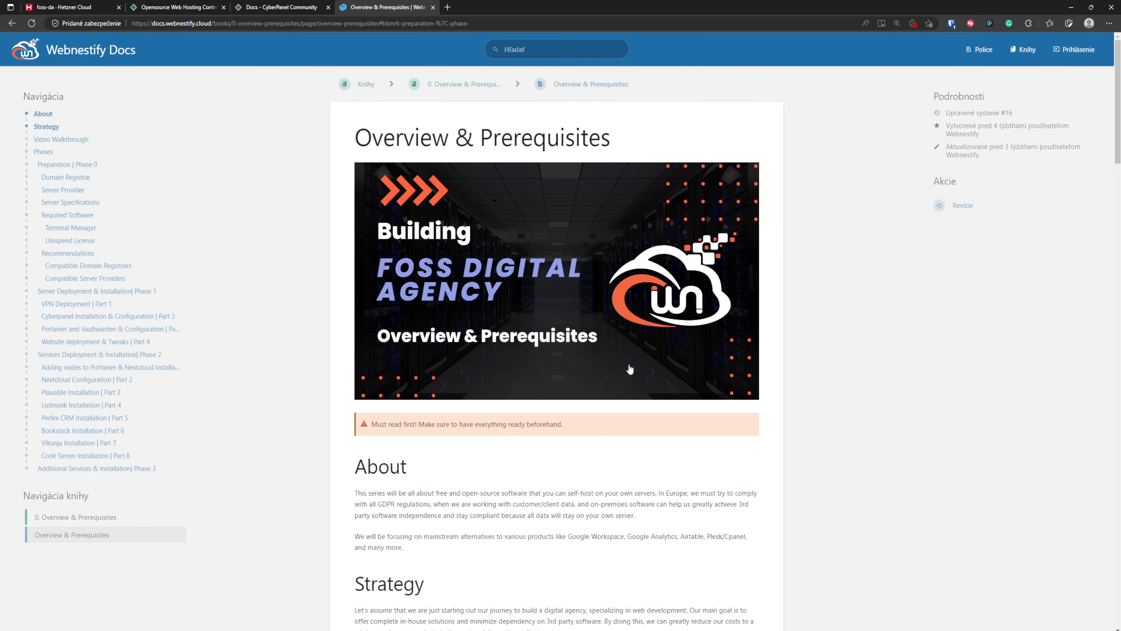
pyautogui.scroll(-10, 629, 369)
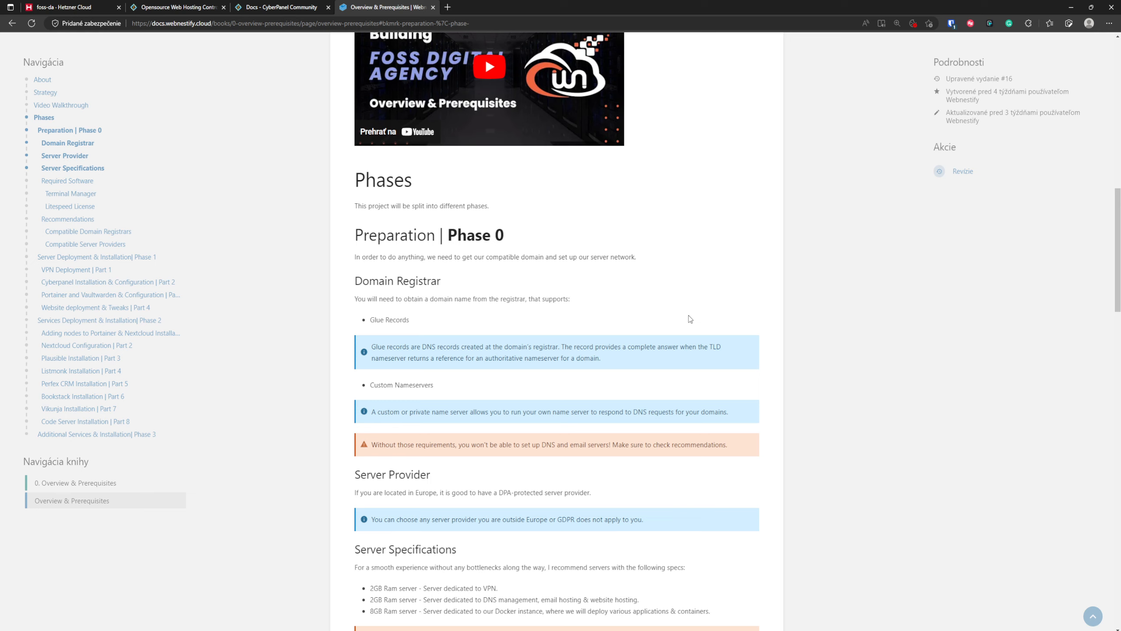
pyautogui.scroll(-4, 756, 357)
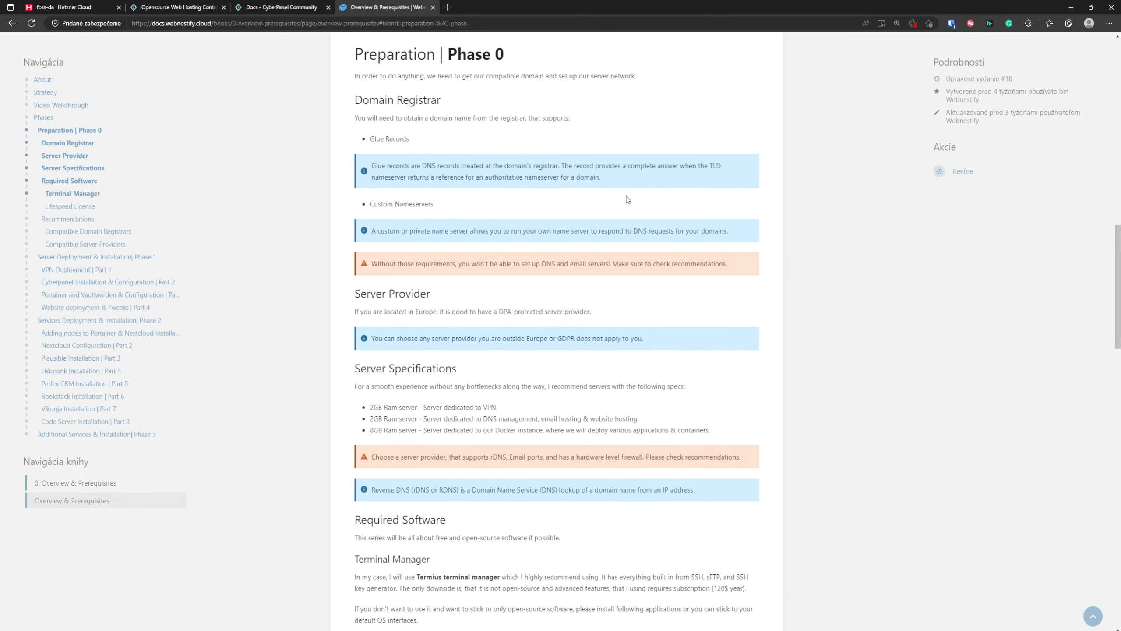
pyautogui.click(168, 5)
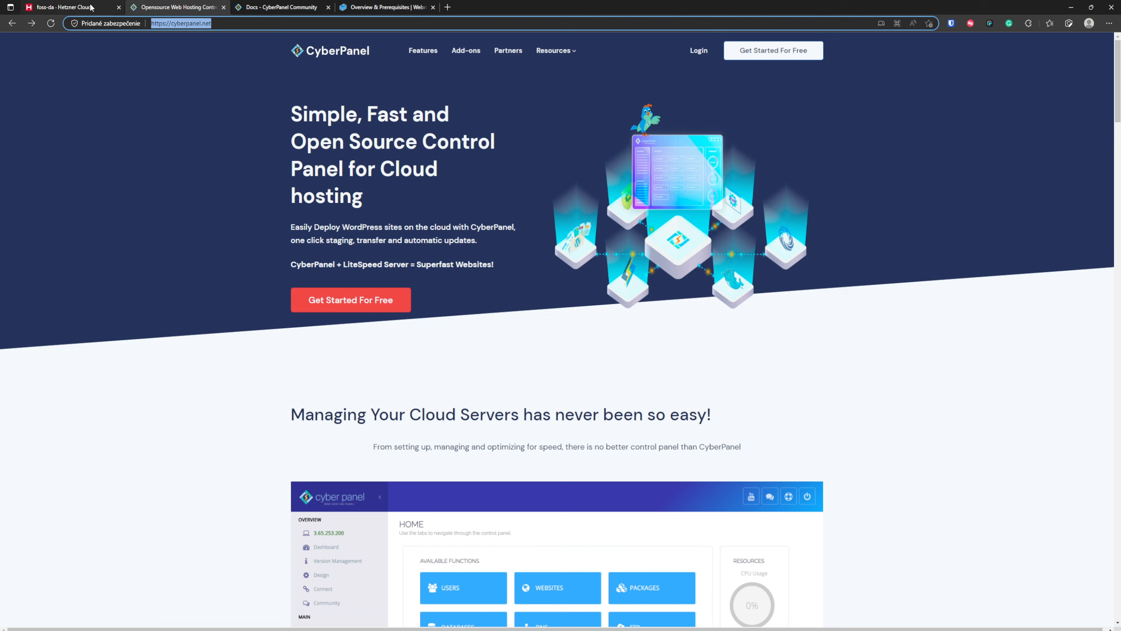
pyautogui.click(384, 7)
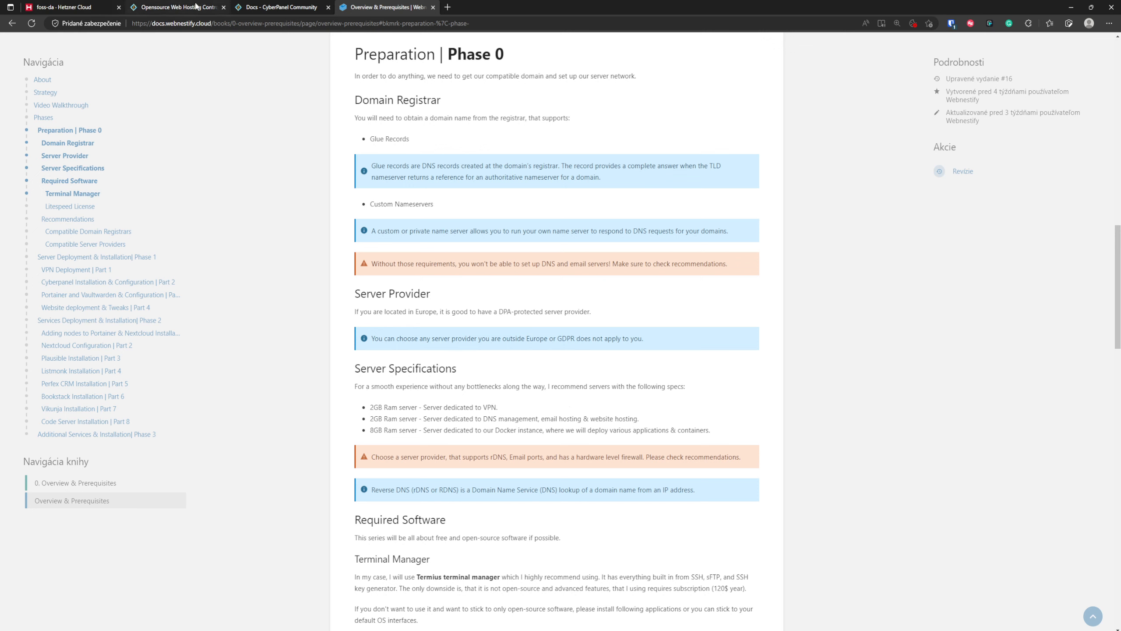
# - Review all inbound rules of the foss-da firewall in Hetzner Cloud Console, from SSH through DNS, and save the rule changes
pyautogui.click(97, 6)
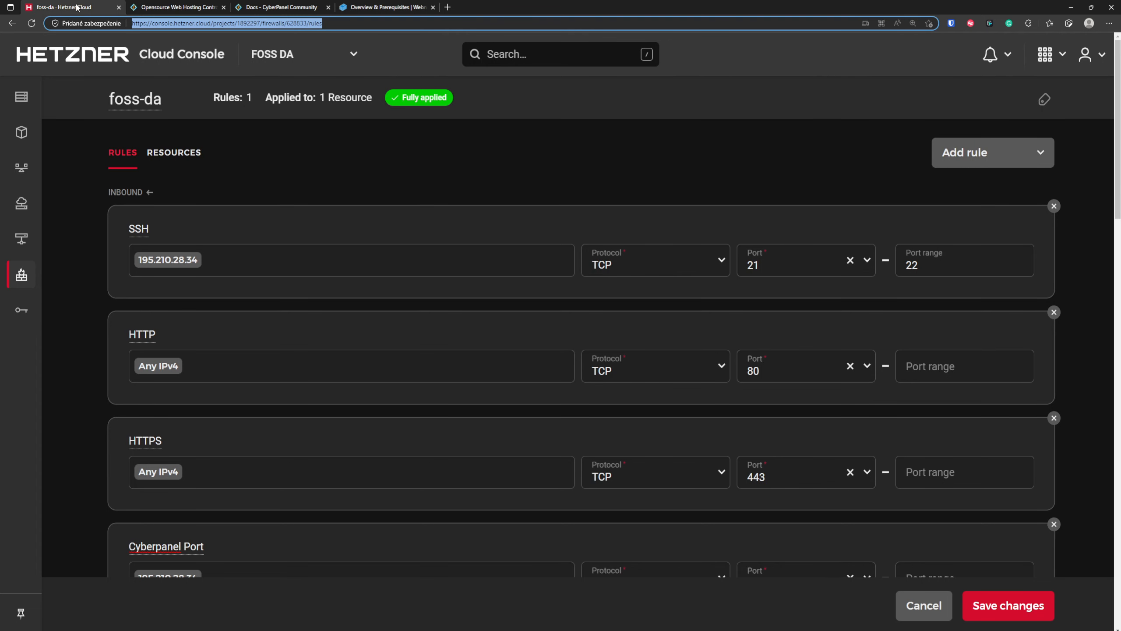
pyautogui.click(341, 178)
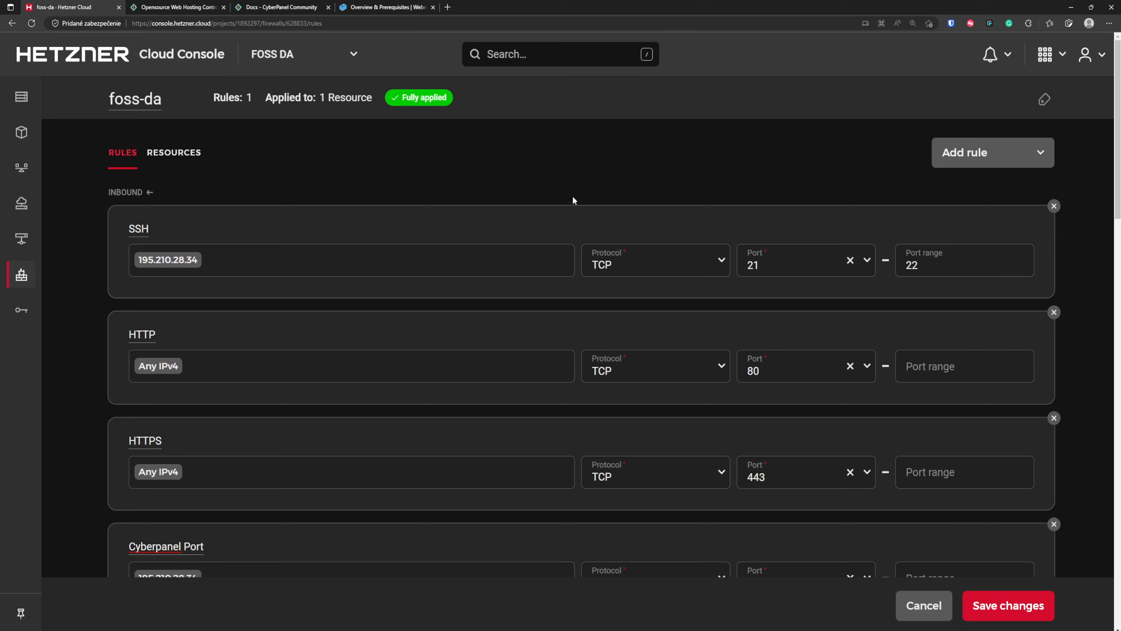
pyautogui.scroll(-2, 593, 154)
pyautogui.scroll(2, 601, 157)
pyautogui.scroll(-2, 499, 282)
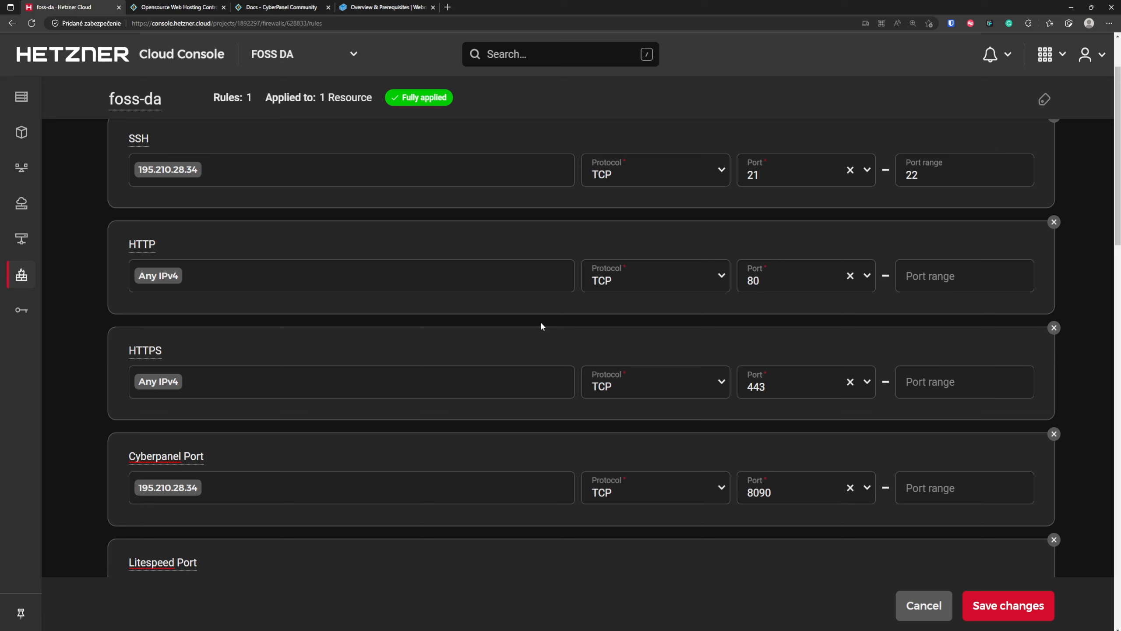
pyautogui.scroll(-2, 541, 326)
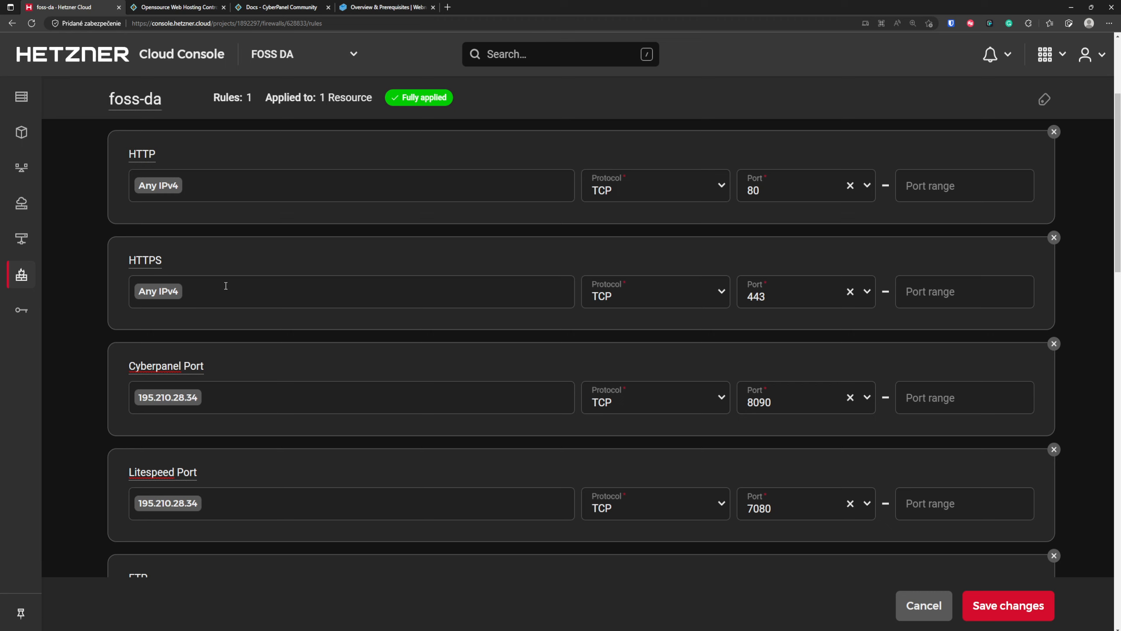
pyautogui.scroll(-2, 448, 333)
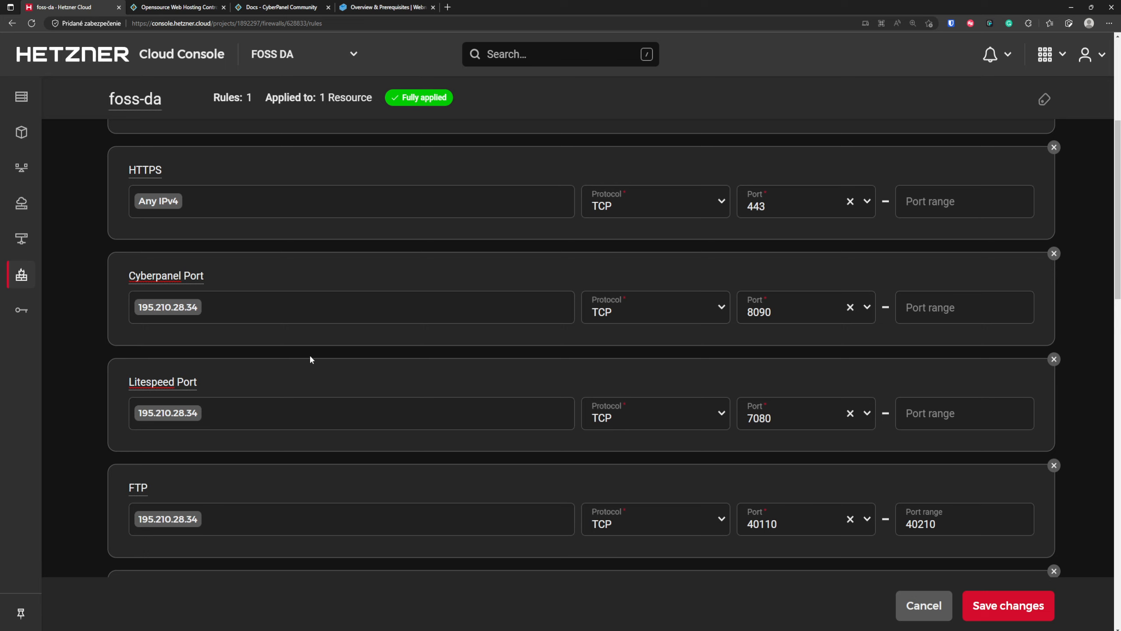
pyautogui.scroll(-4, 350, 381)
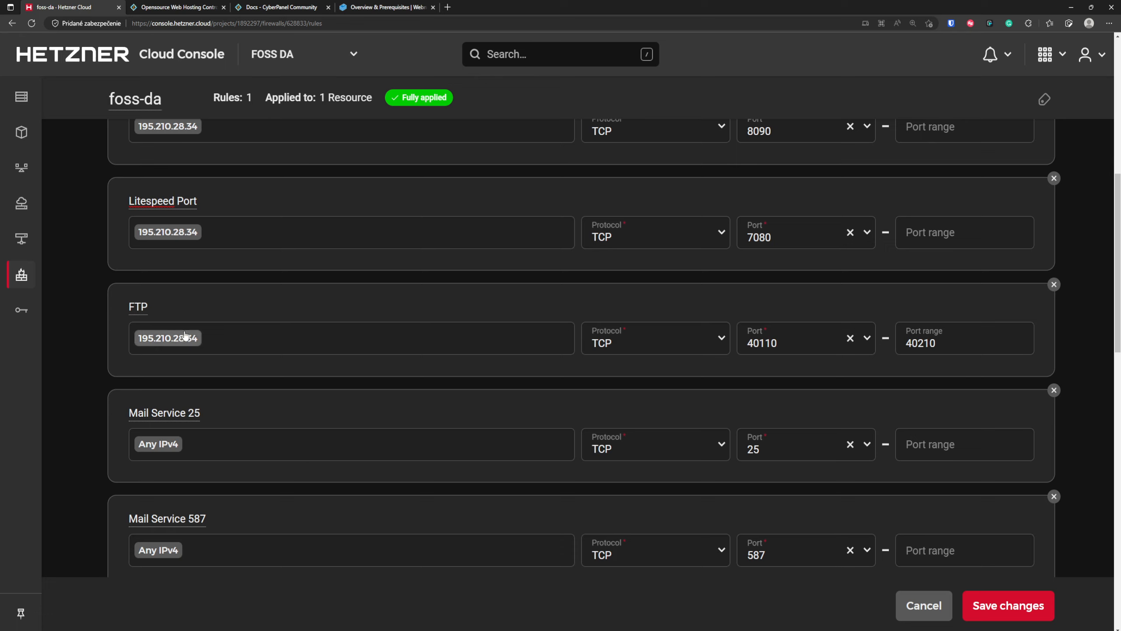
pyautogui.scroll(-4, 526, 376)
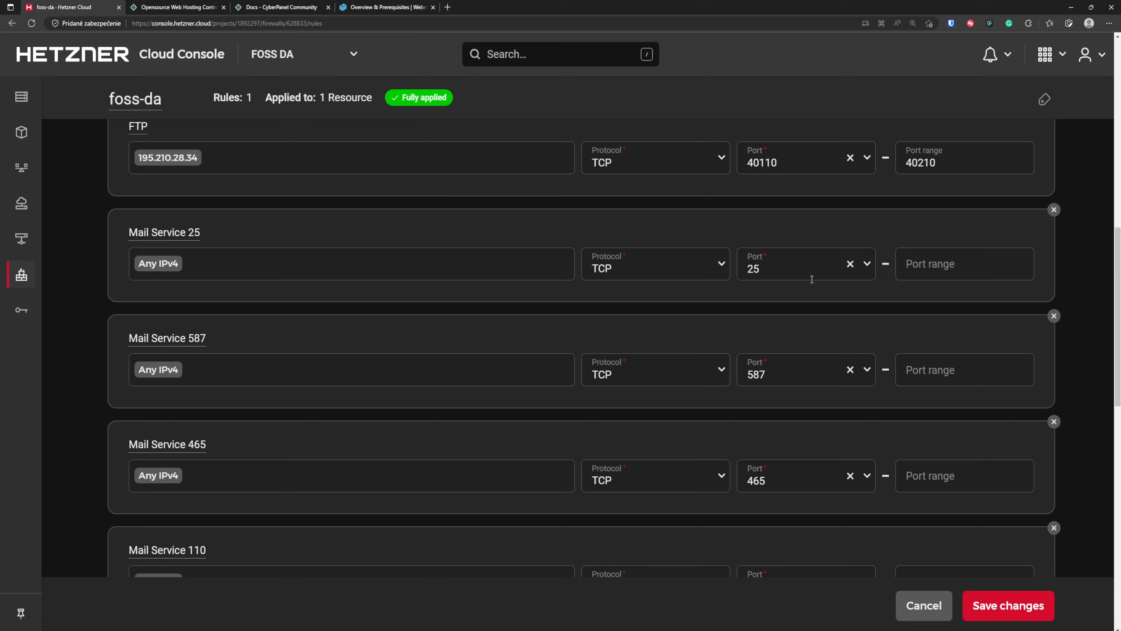
pyautogui.scroll(-2, 534, 310)
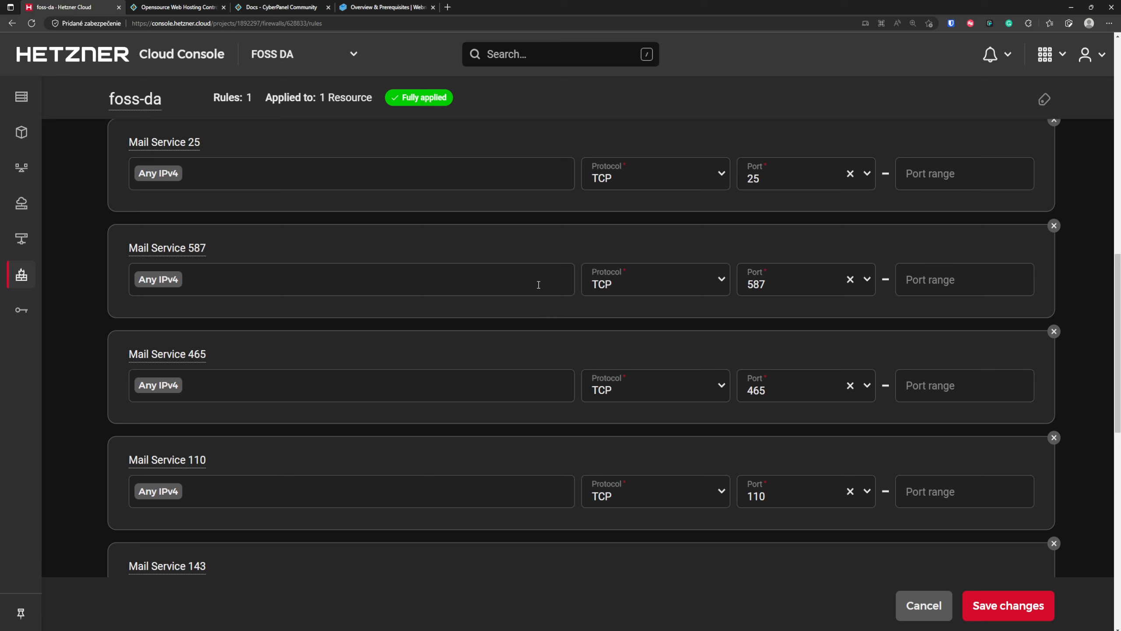
pyautogui.scroll(-2, 539, 284)
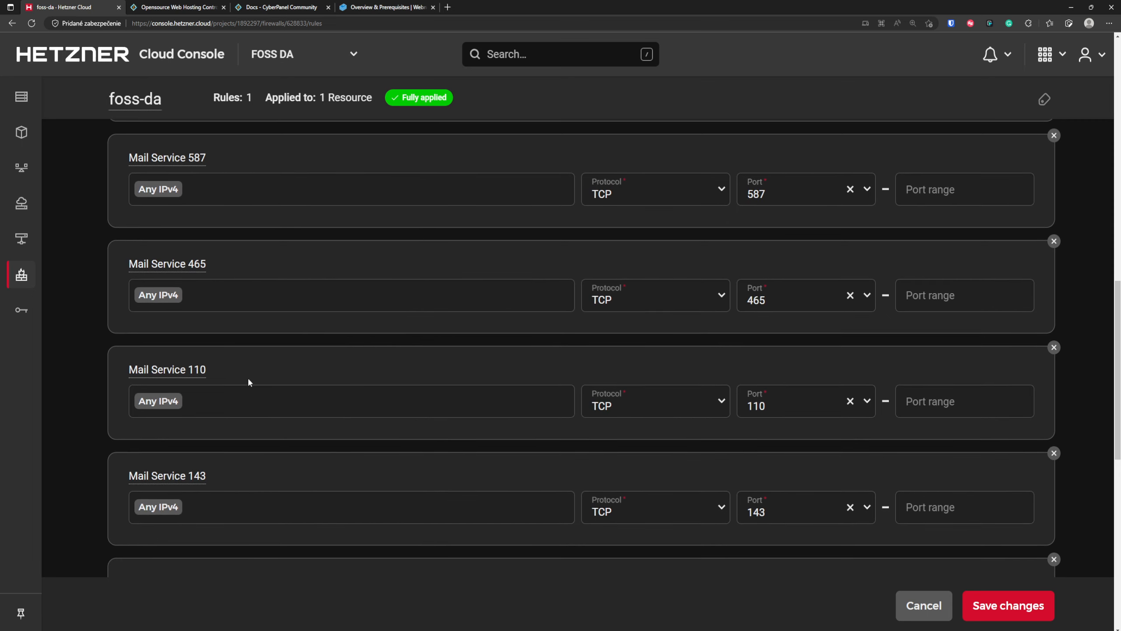
pyautogui.scroll(-2, 321, 375)
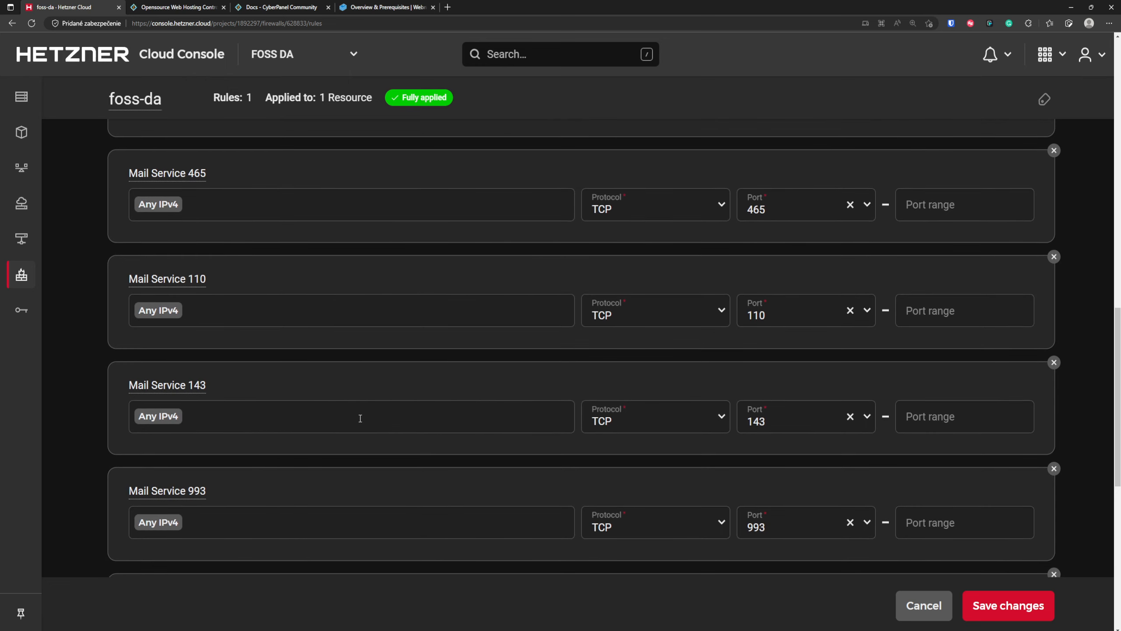
pyautogui.scroll(-2, 324, 418)
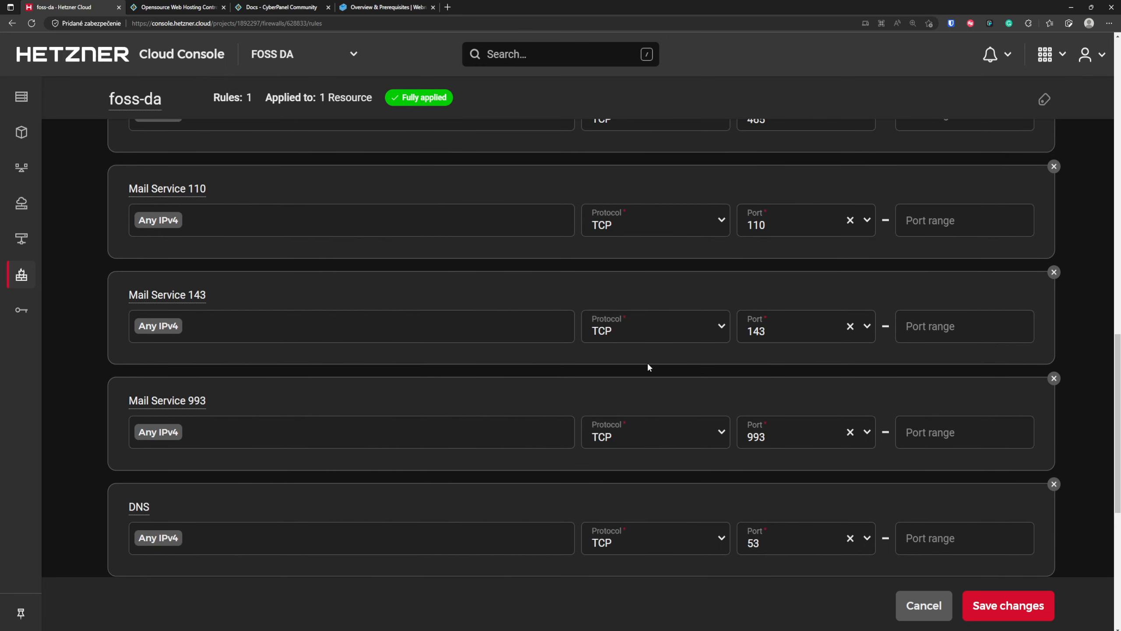
pyautogui.scroll(-2, 648, 367)
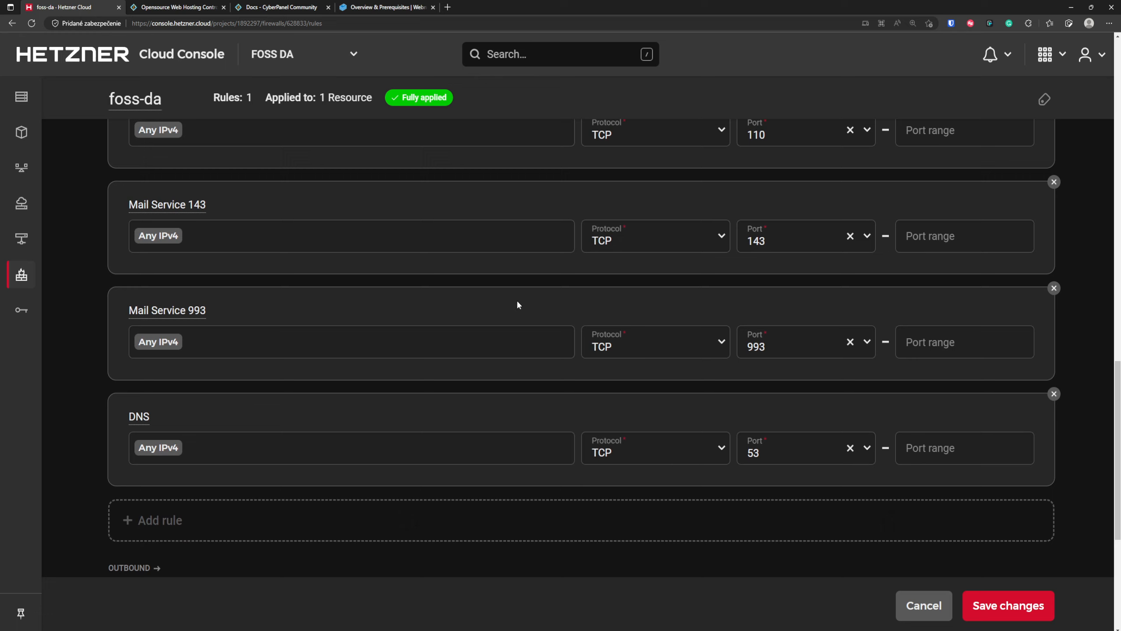
pyautogui.click(1026, 610)
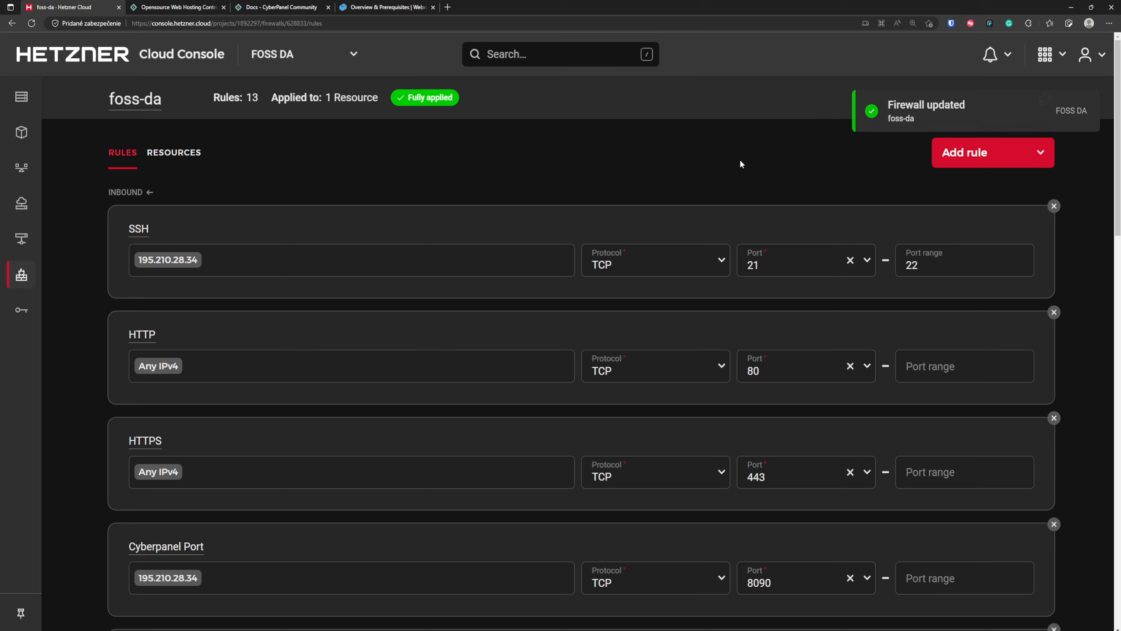
# - Open the "01 - Installing CyberPanel" topic in the CyberPanel docs and copy the sh <(curl ...) installation script command for root
pyautogui.click(281, 8)
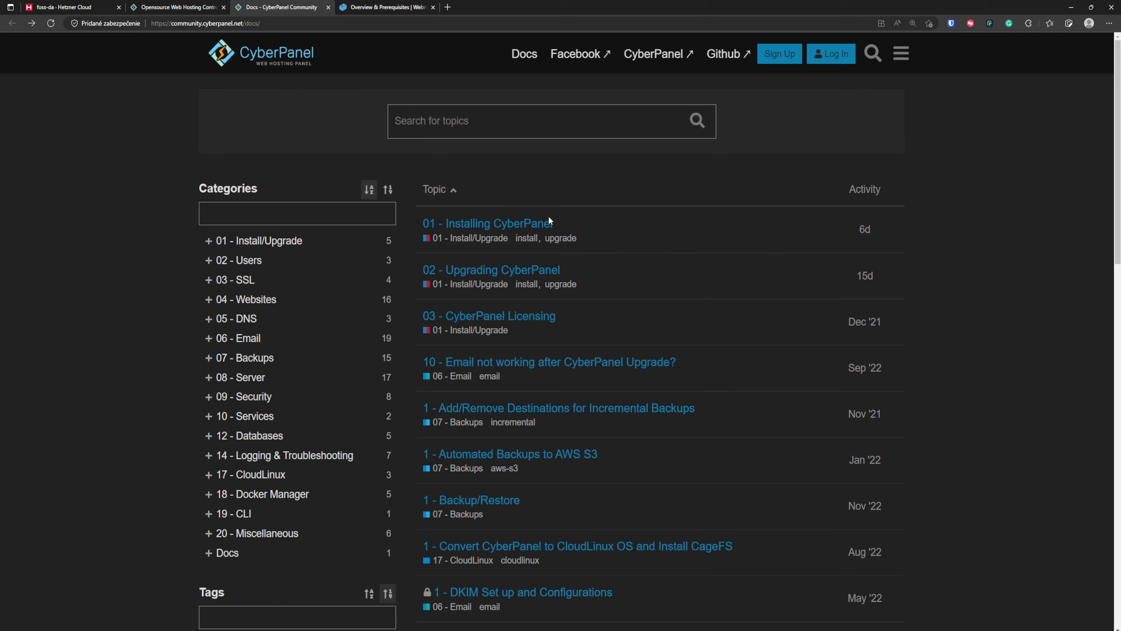
pyautogui.click(534, 225)
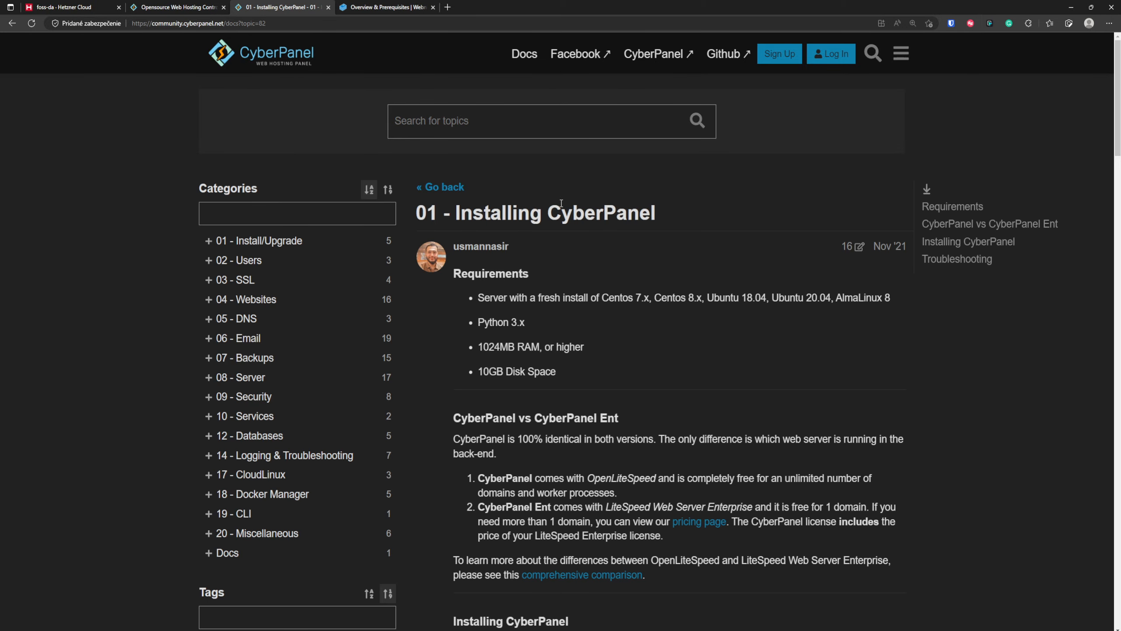
pyautogui.scroll(-4, 759, 470)
pyautogui.scroll(-7, 768, 478)
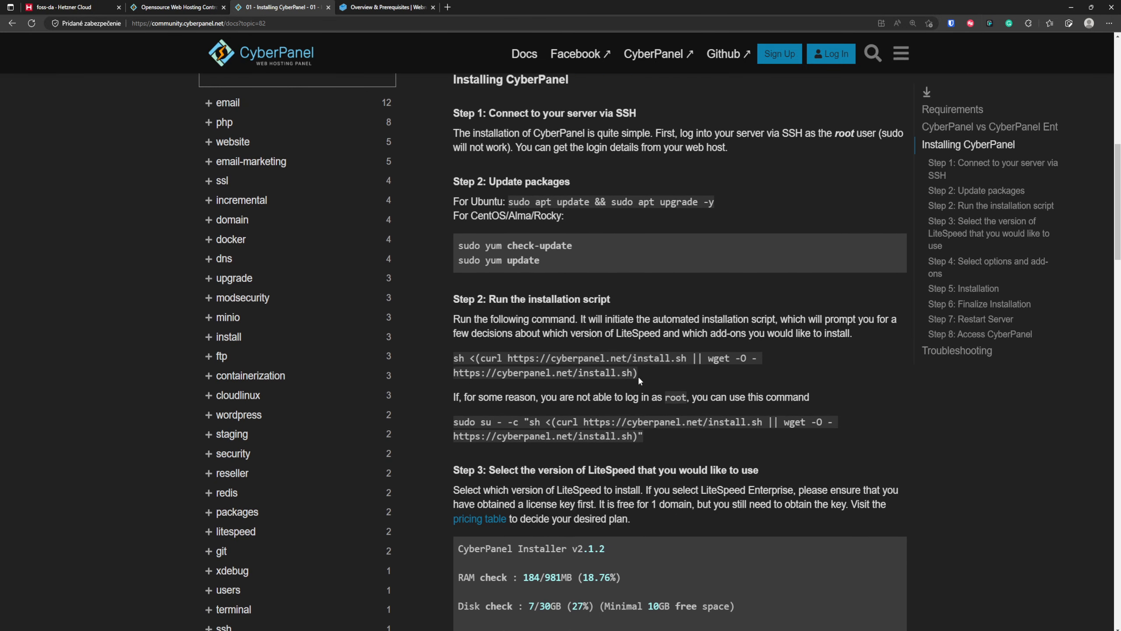
pyautogui.moveTo(639, 373); pyautogui.dragTo(456, 359)
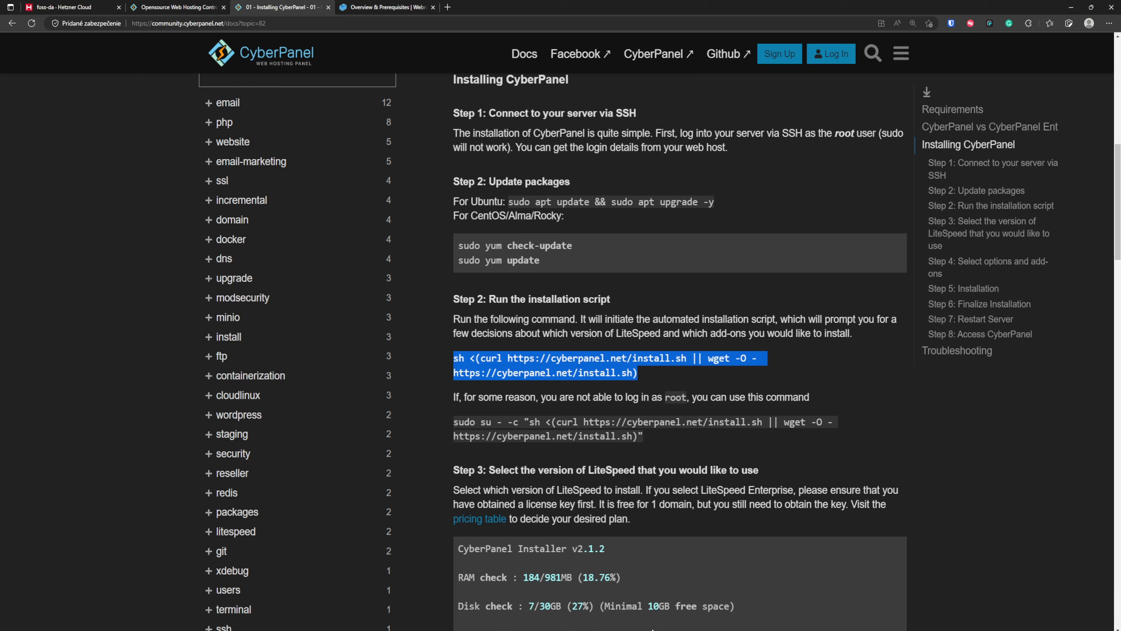
# - Switch to the Termius terminal and update the server's packages with "apt update && apt upgrade -y"
pyautogui.hotkey('alt', 'Tab')
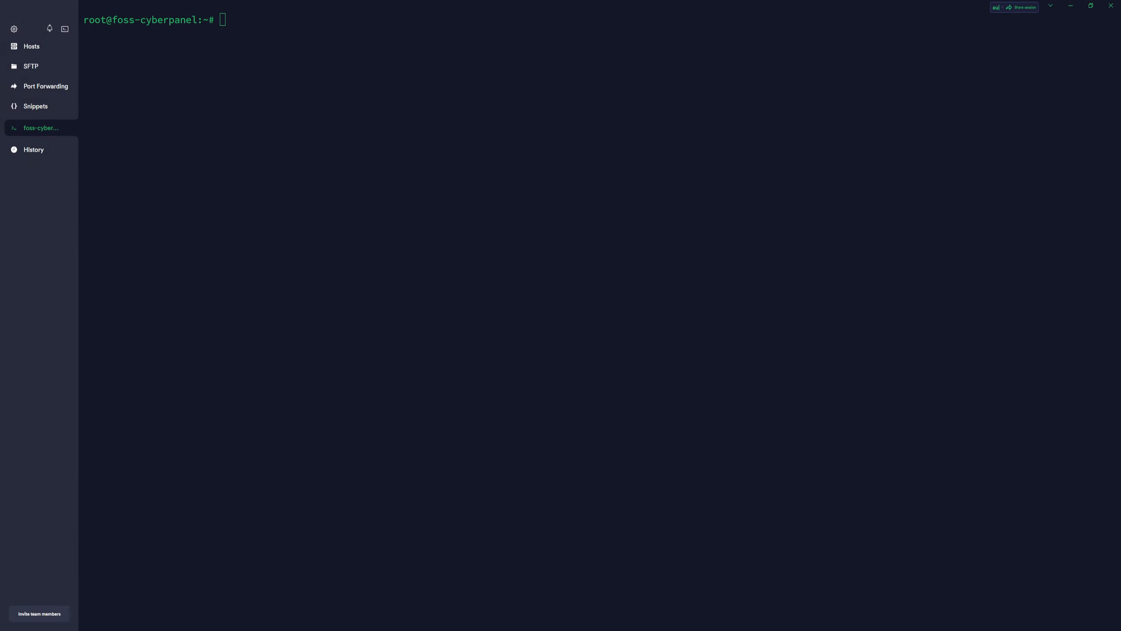
pyautogui.click(388, 232)
pyautogui.write('apt update ')
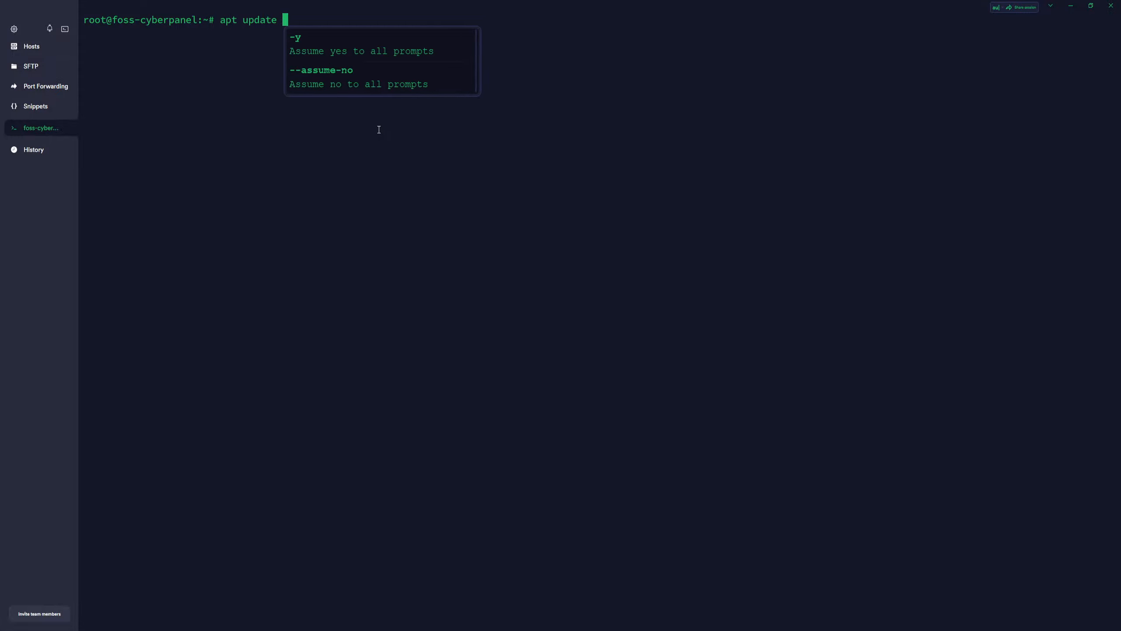
pyautogui.write('-y')
pyautogui.press('BackSpace')
pyautogui.press('BackSpace')
pyautogui.write('&& apt ')
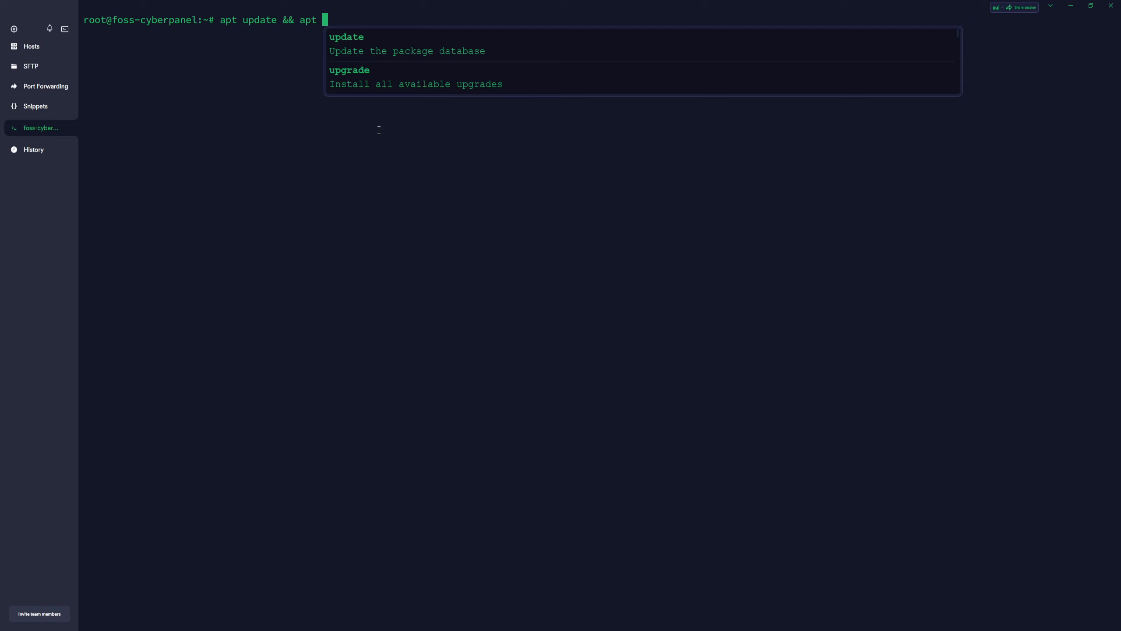
pyautogui.write('upgrade ')
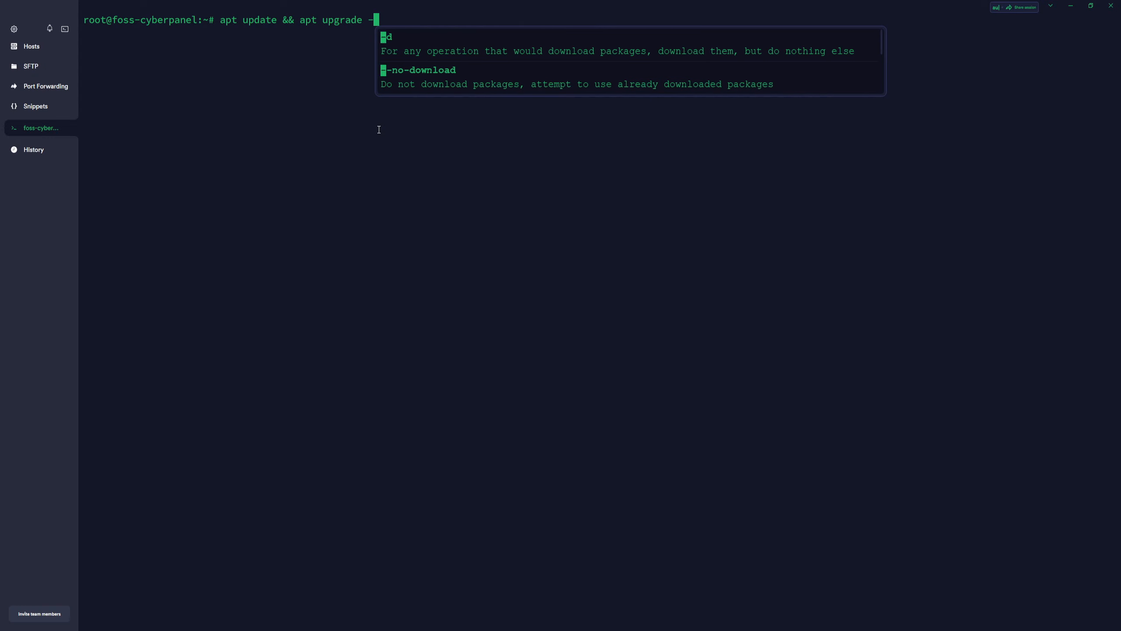
pyautogui.write('-y')
pyautogui.press('Return')
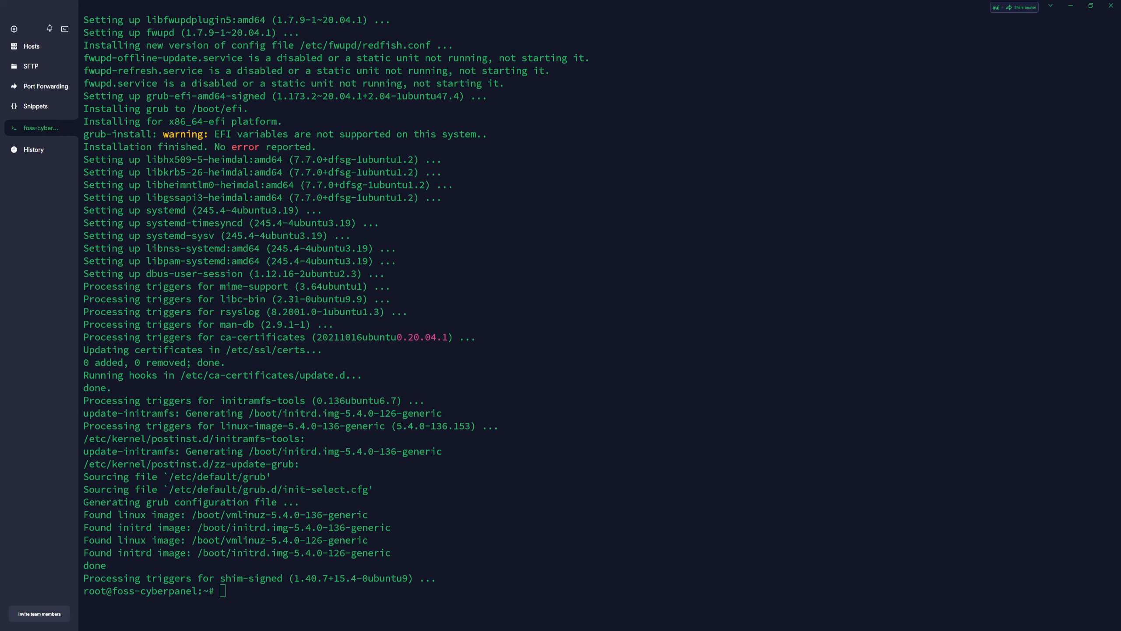
pyautogui.click(563, 478)
pyautogui.write('clear')
pyautogui.press('Return')
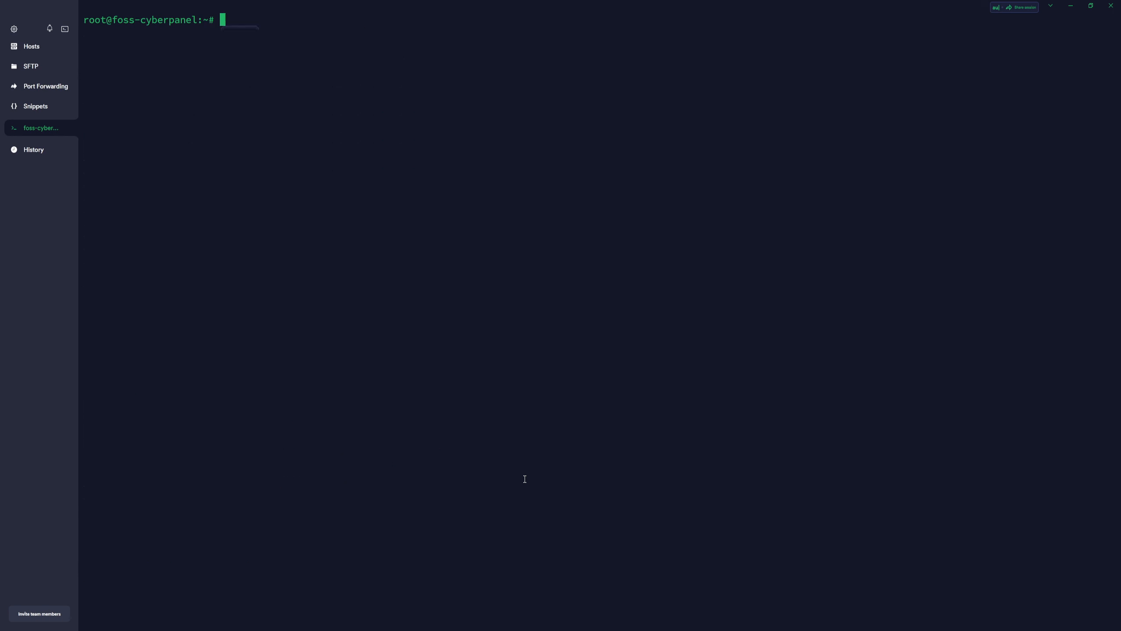
pyautogui.write('sh <(curl https://cyberpanel.net/install.sh || wget -O - https://cyberpanel.net/install.sh)')
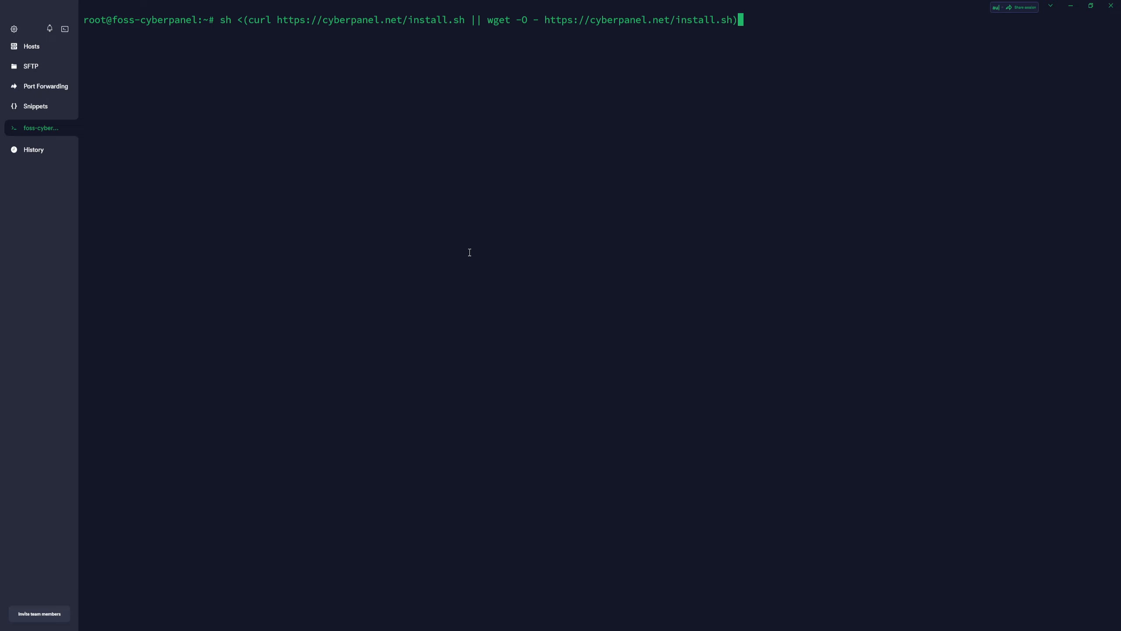
pyautogui.press('Return')
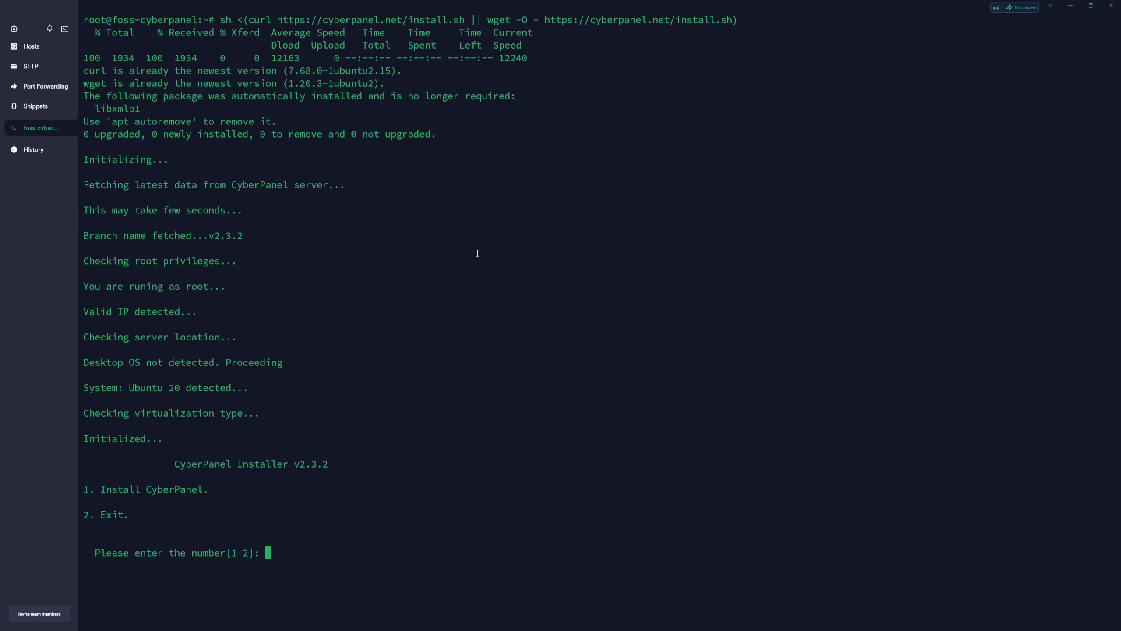
# - Answer the CyberPanel installer's first prompt with option 1, Install CyberPanel
pyautogui.click(15, 33)
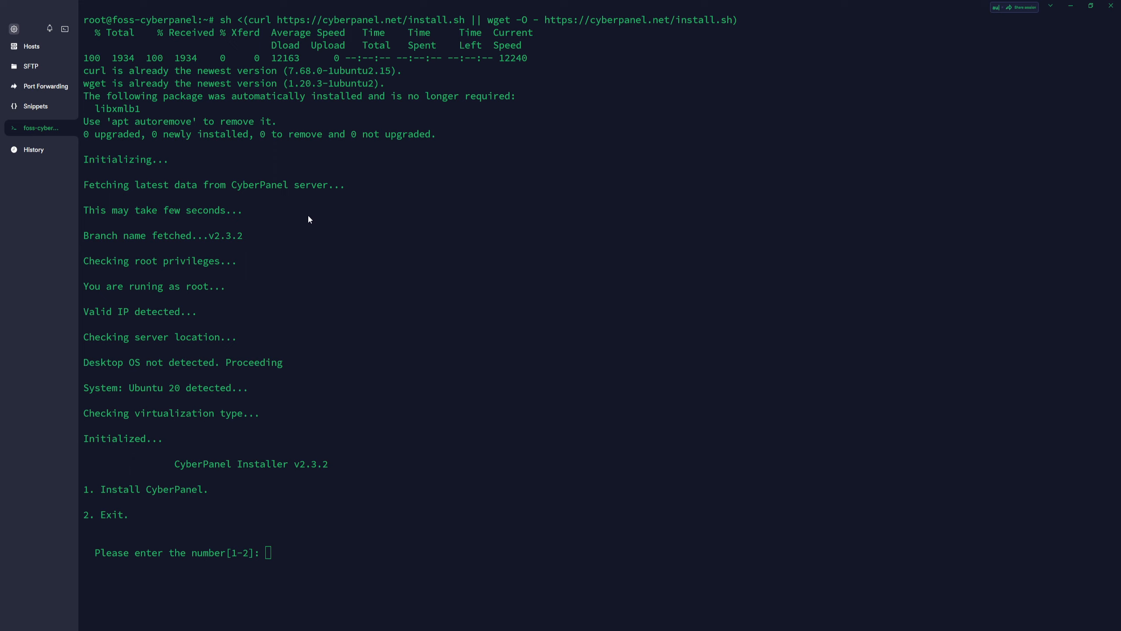
pyautogui.hotkey('ctrl', '+')
pyautogui.hotkey('ctrl', '+')
pyautogui.hotkey('ctrl', '+')
pyautogui.hotkey('ctrl', '+')
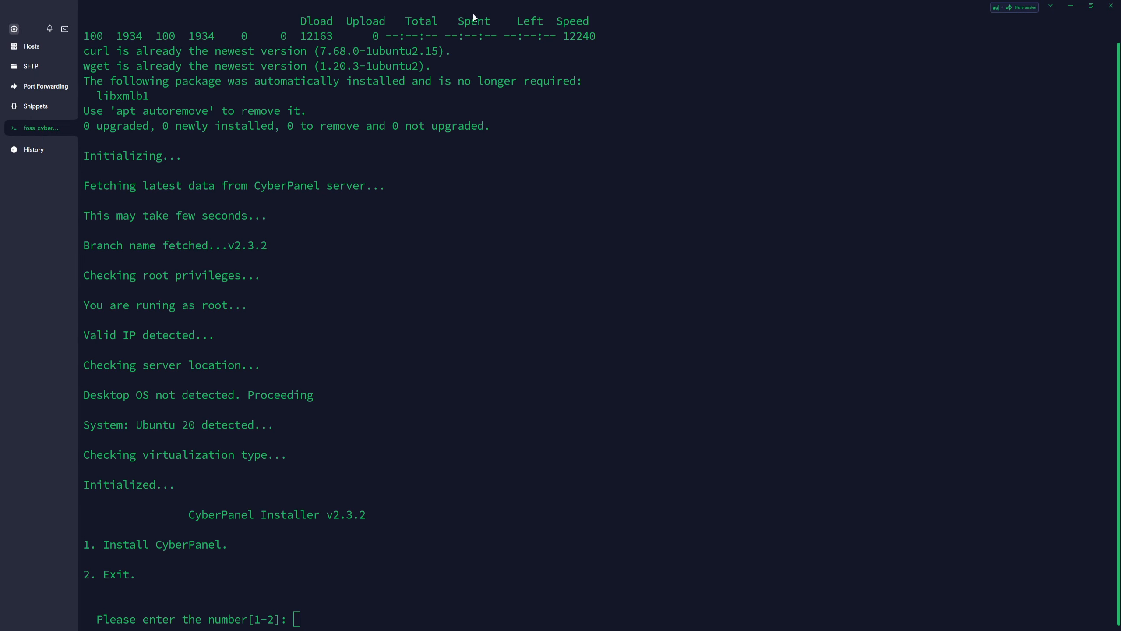
pyautogui.click(342, 592)
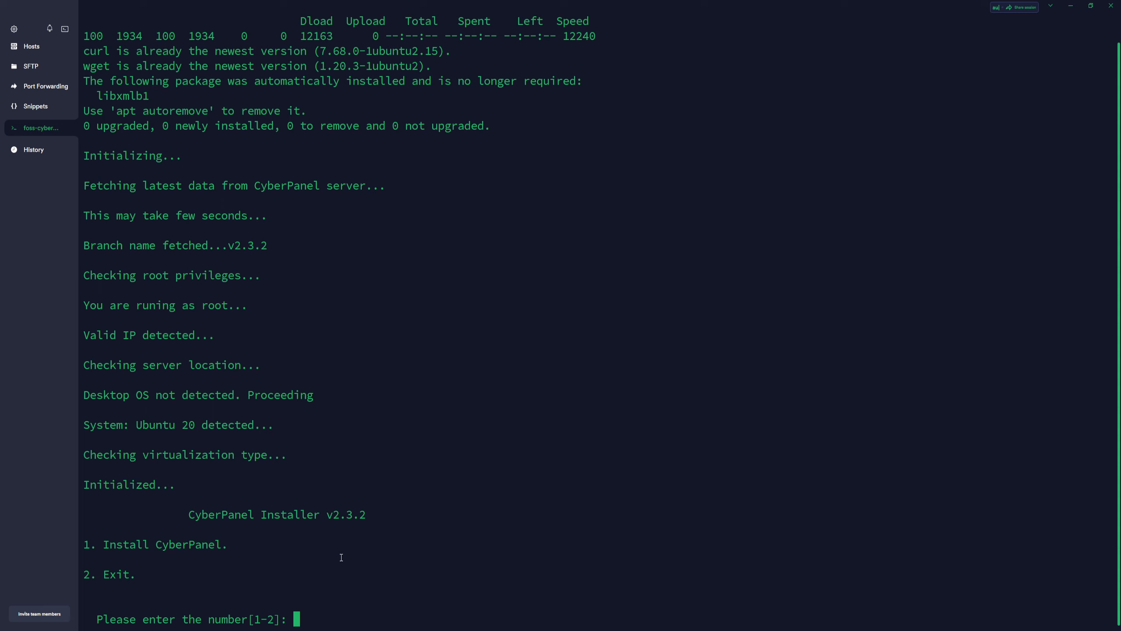
pyautogui.write('1')
pyautogui.press('Return')
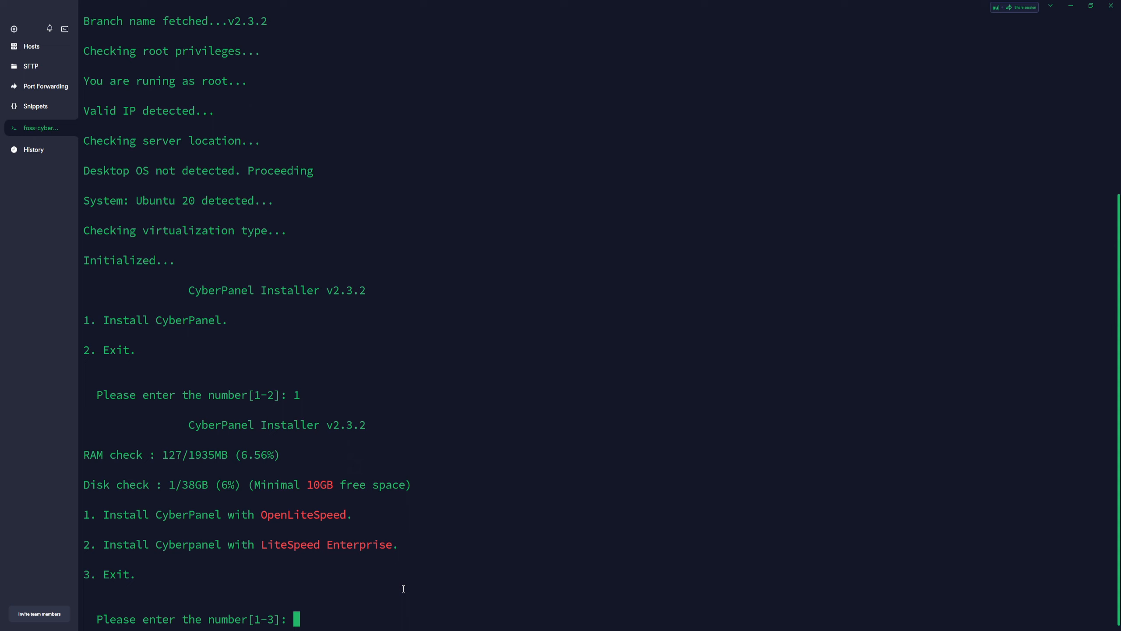
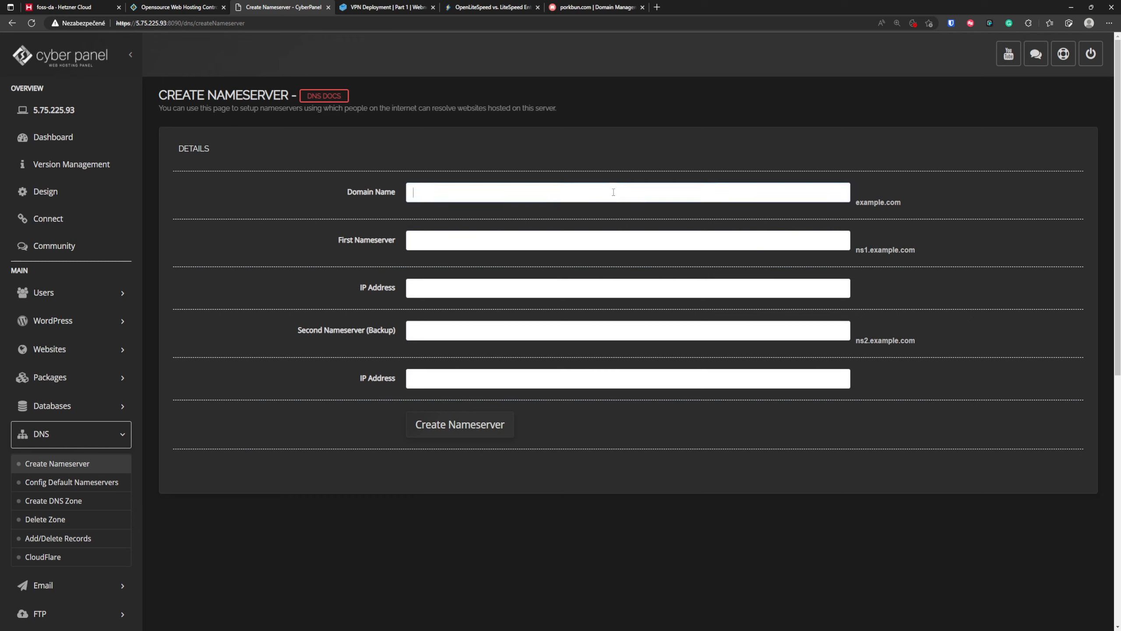
# - Enter webnestify.org as the domain name for the new nameservers
pyautogui.write('wenb')
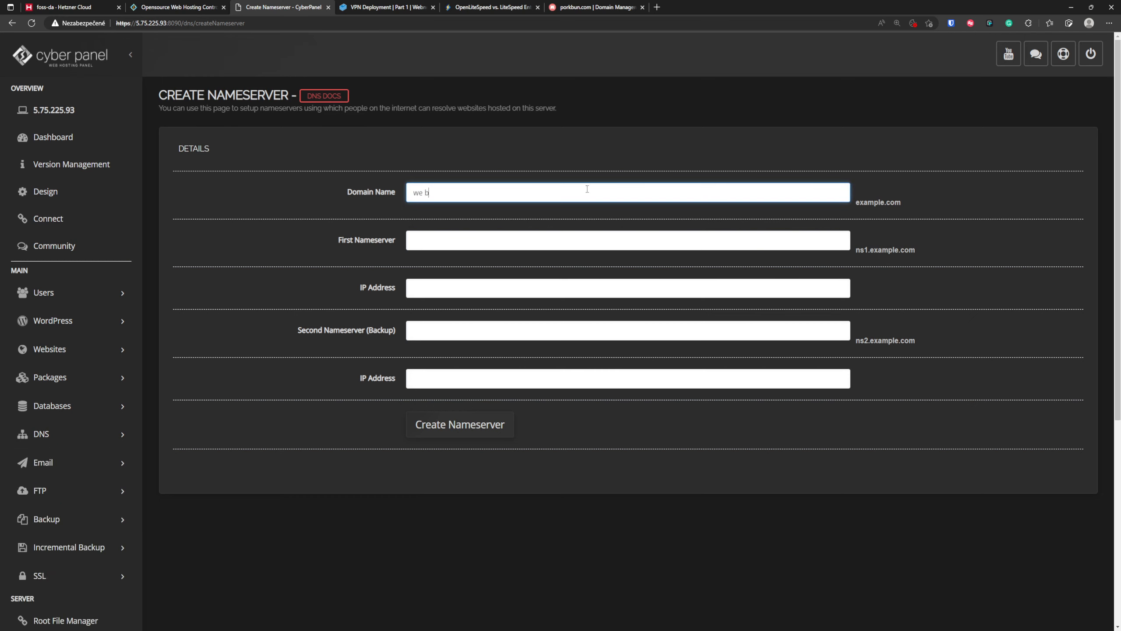
pyautogui.press('BackSpace')
pyautogui.press('BackSpace')
pyautogui.write('bnestify.org')
pyautogui.press('Tab')
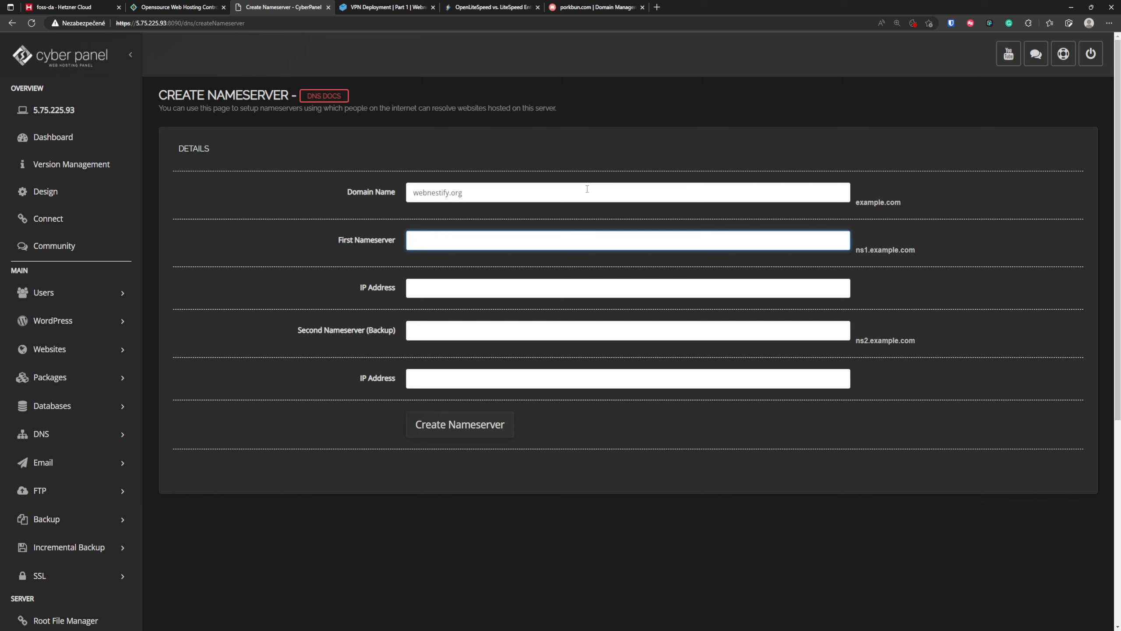
# - Switch to Porkbun's domain management, expand the webnestify.org details and select the ns1.webnestify.org authoritative nameserver
pyautogui.click(610, 6)
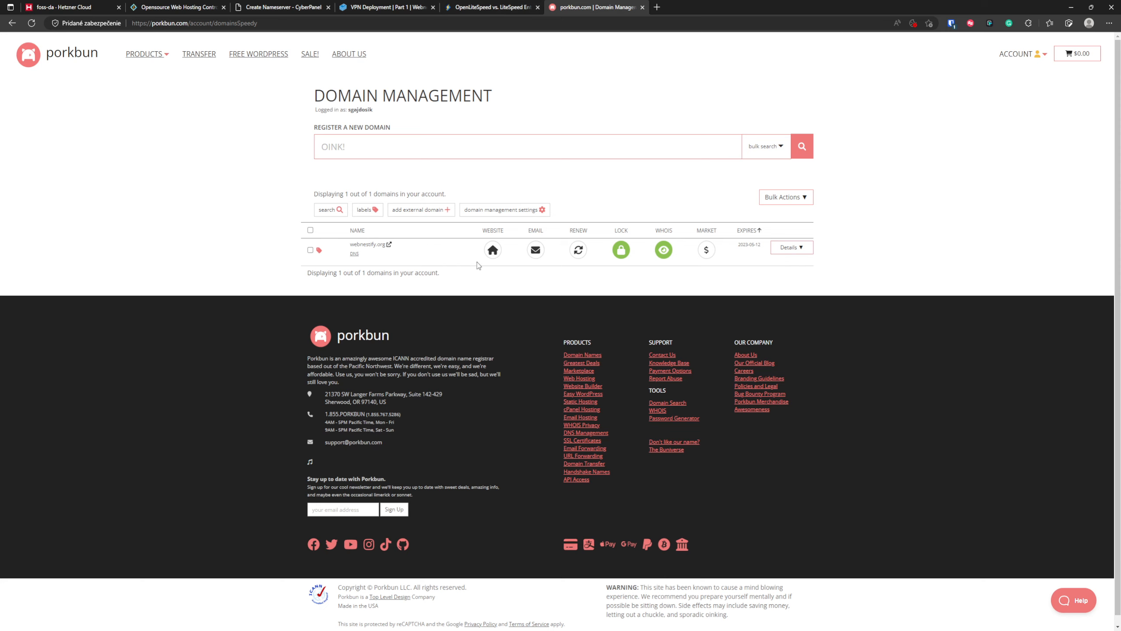
pyautogui.click(791, 247)
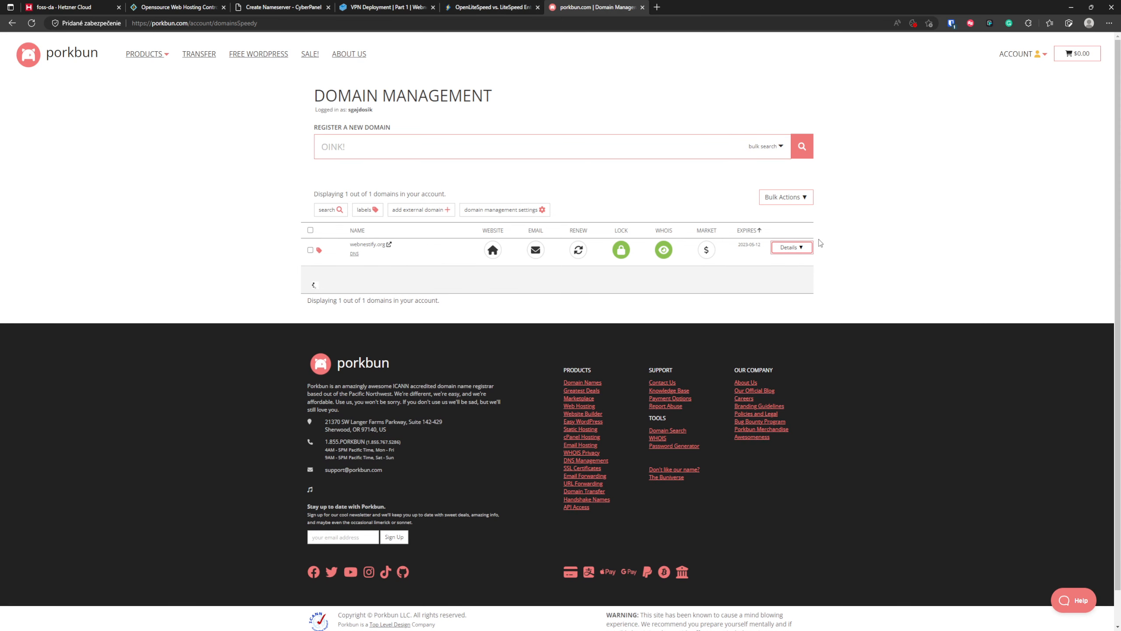
pyautogui.hotkey('ctrl', '+')
pyautogui.hotkey('ctrl', '+')
pyautogui.hotkey('ctrl', '+')
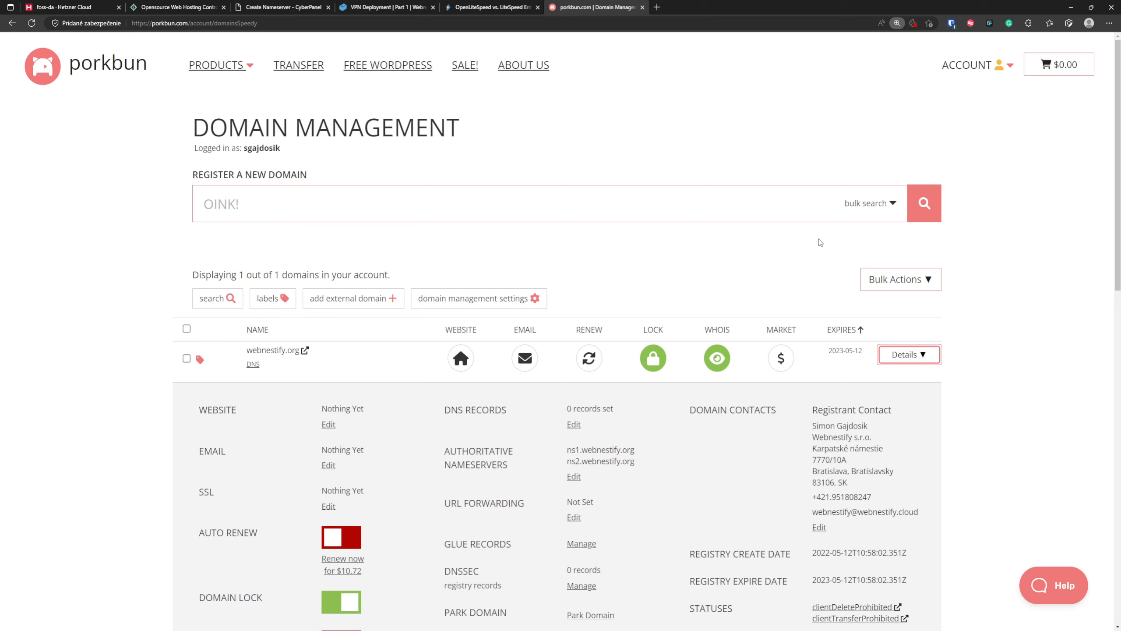
pyautogui.scroll(-1, 584, 381)
pyautogui.scroll(-2, 584, 381)
pyautogui.moveTo(636, 270); pyautogui.dragTo(568, 266)
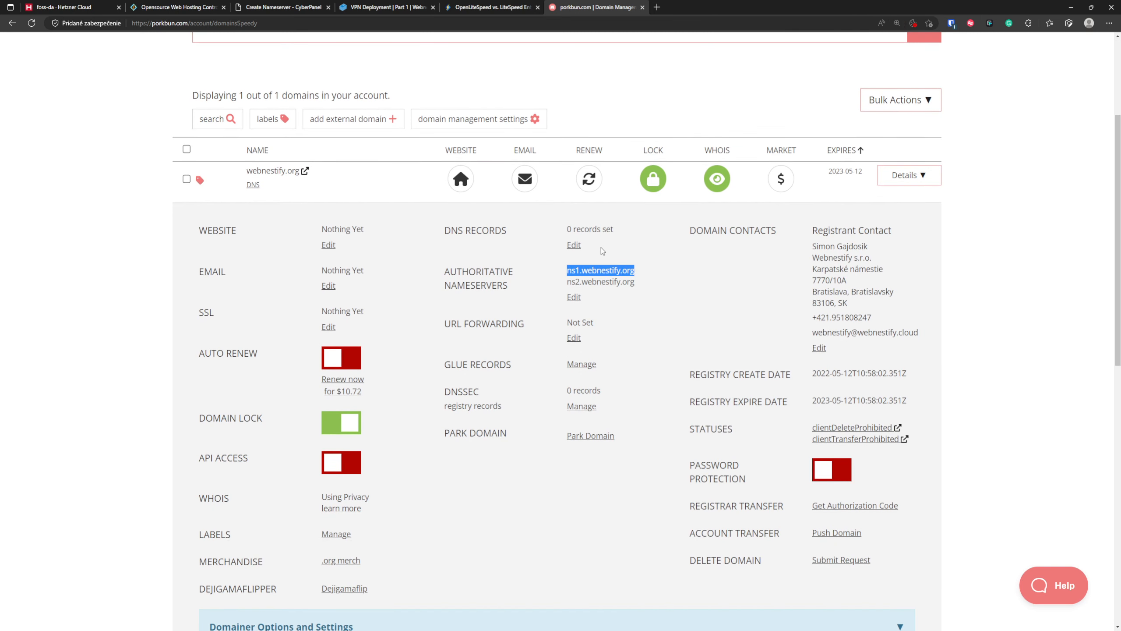
pyautogui.click(501, 6)
pyautogui.click(288, 5)
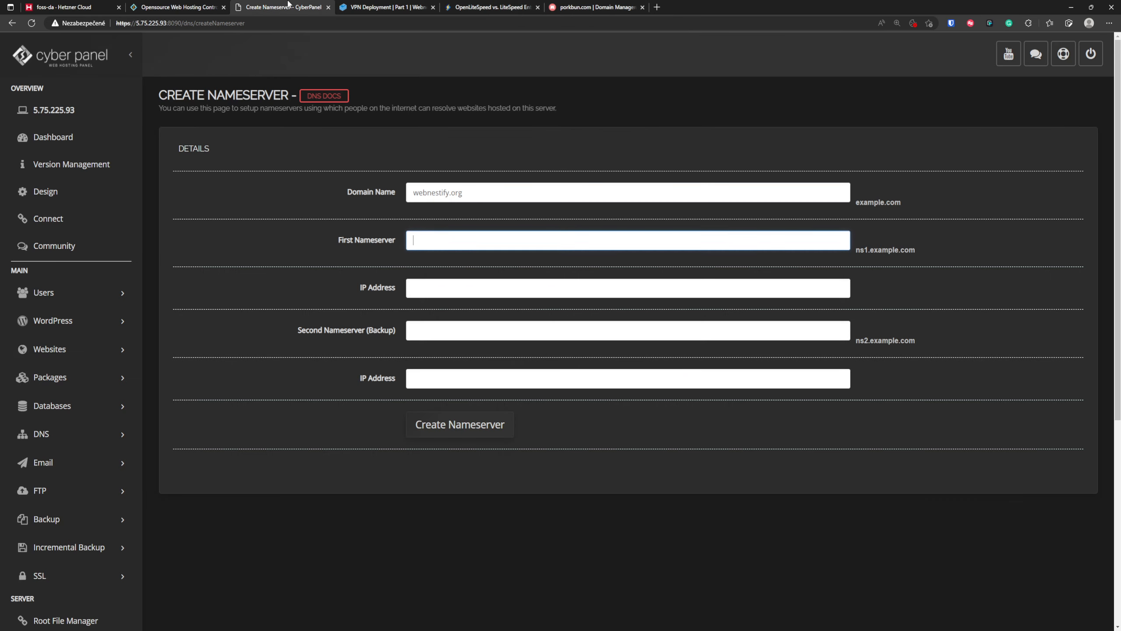
pyautogui.write('https://5.75.225.93:8090')
pyautogui.moveTo(502, 248); pyautogui.dragTo(375, 242)
pyautogui.press('BackSpace')
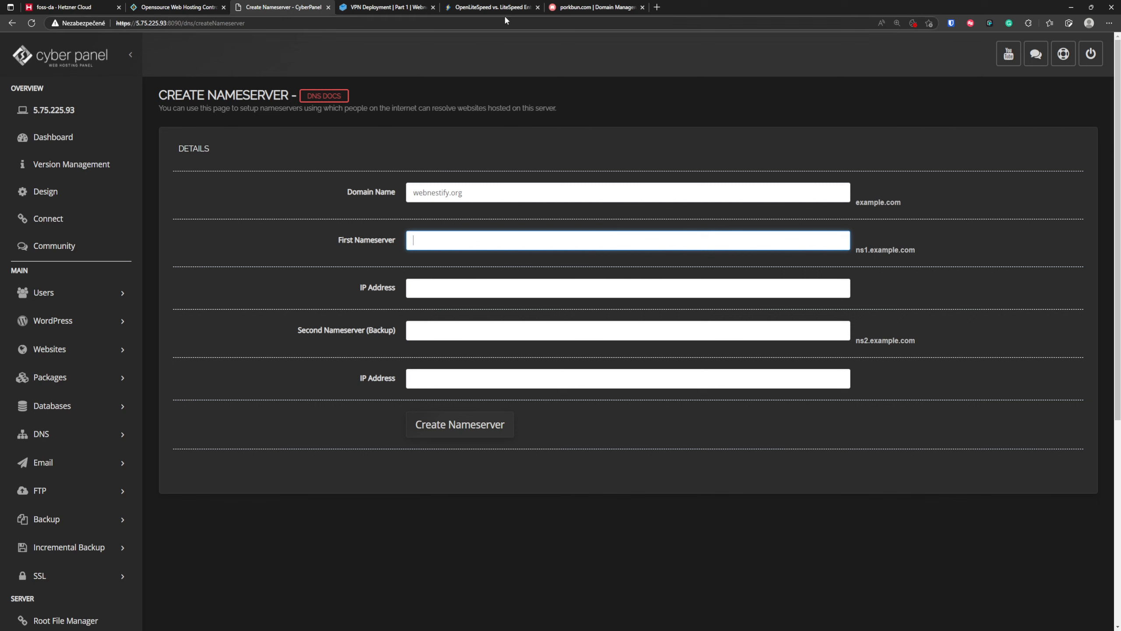
# - Copy ns1.webnestify.org from Porkbun and enter it as the first nameserver in CyberPanel
pyautogui.click(580, 6)
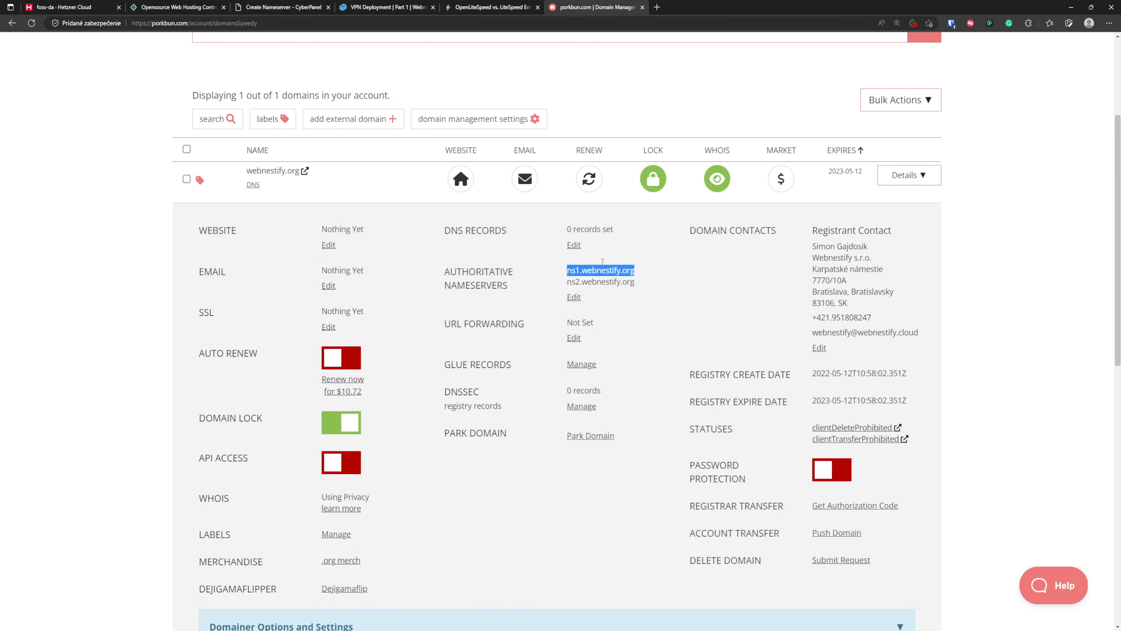
pyautogui.hotkey('ctrl', 'c')
pyautogui.click(282, 7)
pyautogui.hotkey('ctrl', 'v')
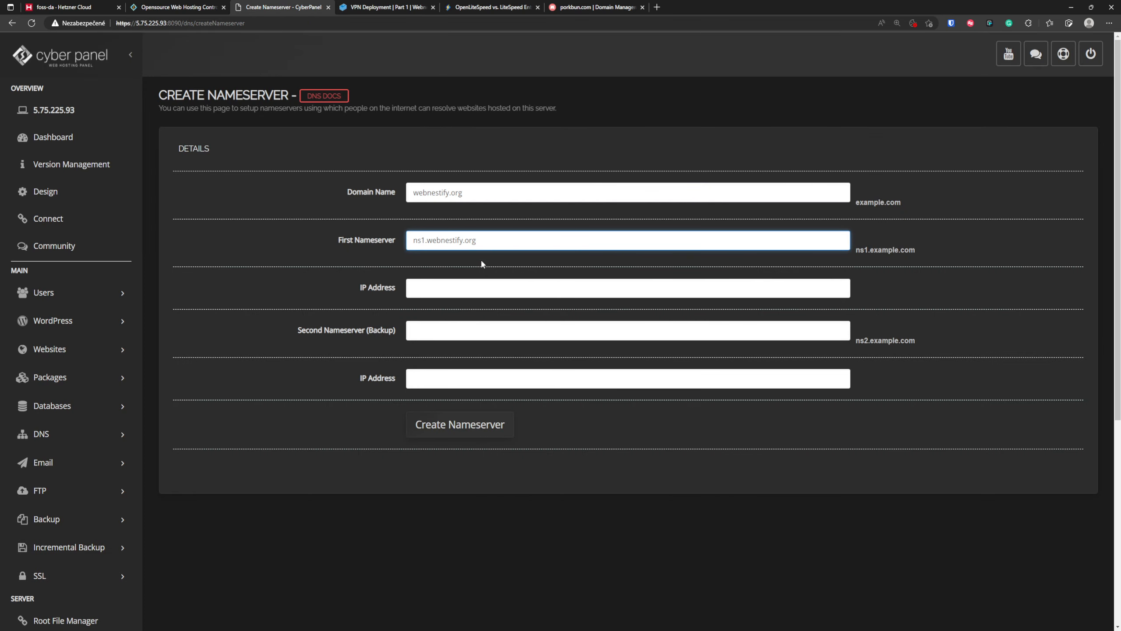
# - Copy the server's IP 5.75.225.93 from the page address into the first nameserver's IP address
pyautogui.moveTo(167, 22); pyautogui.dragTo(136, 23)
pyautogui.hotkey('ctrl', 'c')
pyautogui.click(495, 289)
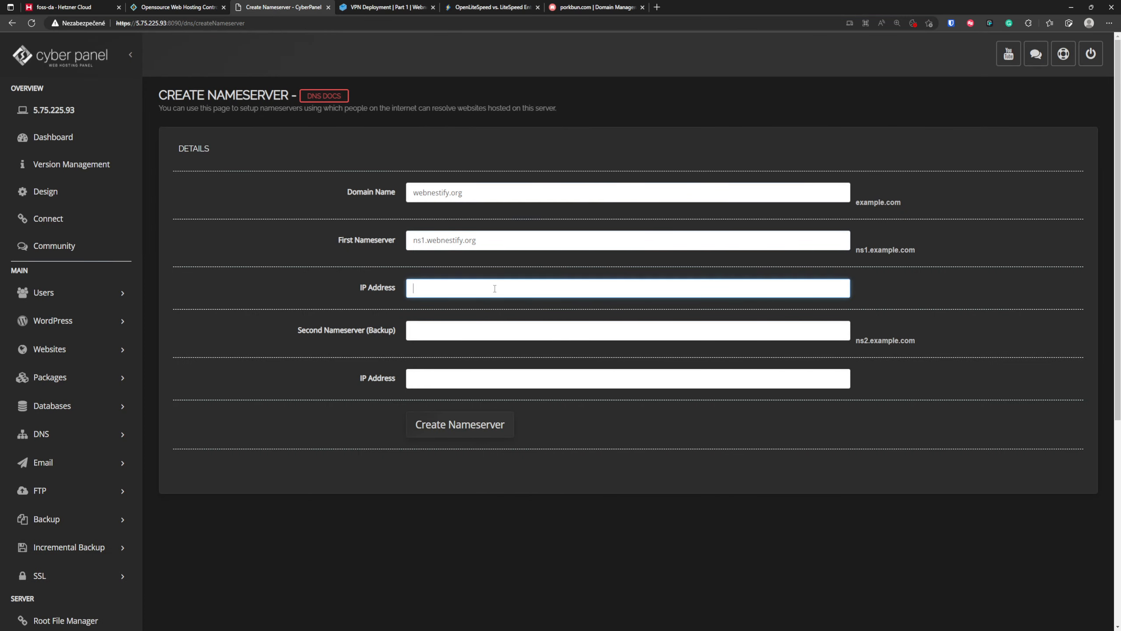
pyautogui.hotkey('ctrl', 'v')
# - Reuse the first nameserver's name for the second (backup) nameserver, changing it to ns2.webnestify.org
pyautogui.hotkey('shift', 'Tab')
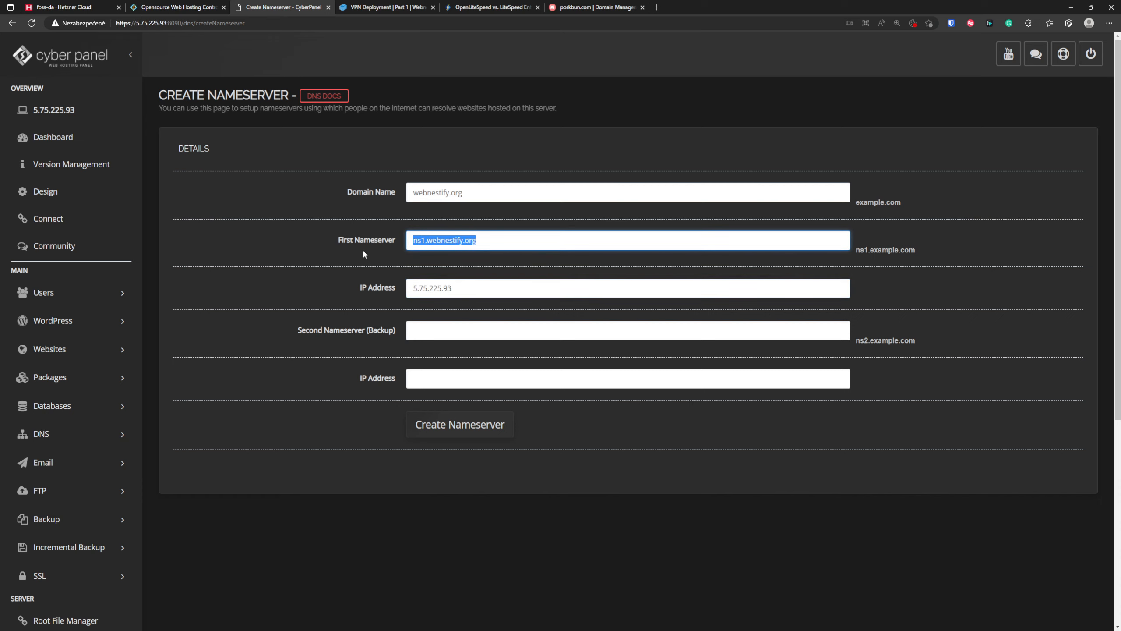
pyautogui.hotkey('ctrl', 'c')
pyautogui.click(437, 334)
pyautogui.hotkey('ctrl', 'v')
pyautogui.press('Home')
pyautogui.press('Right')
pyautogui.press('Right')
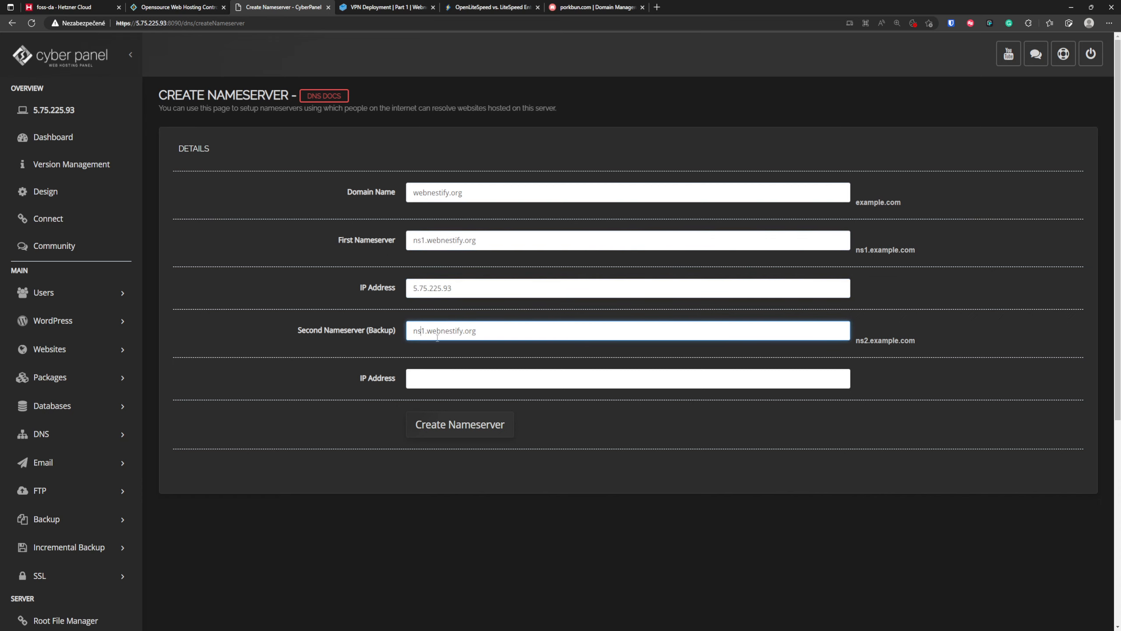
pyautogui.press('Delete')
pyautogui.write('2')
# - Set the second nameserver's IP address to 5.75.225.93 and create the nameservers
pyautogui.click(523, 286)
pyautogui.hotkey('ctrl', 'a')
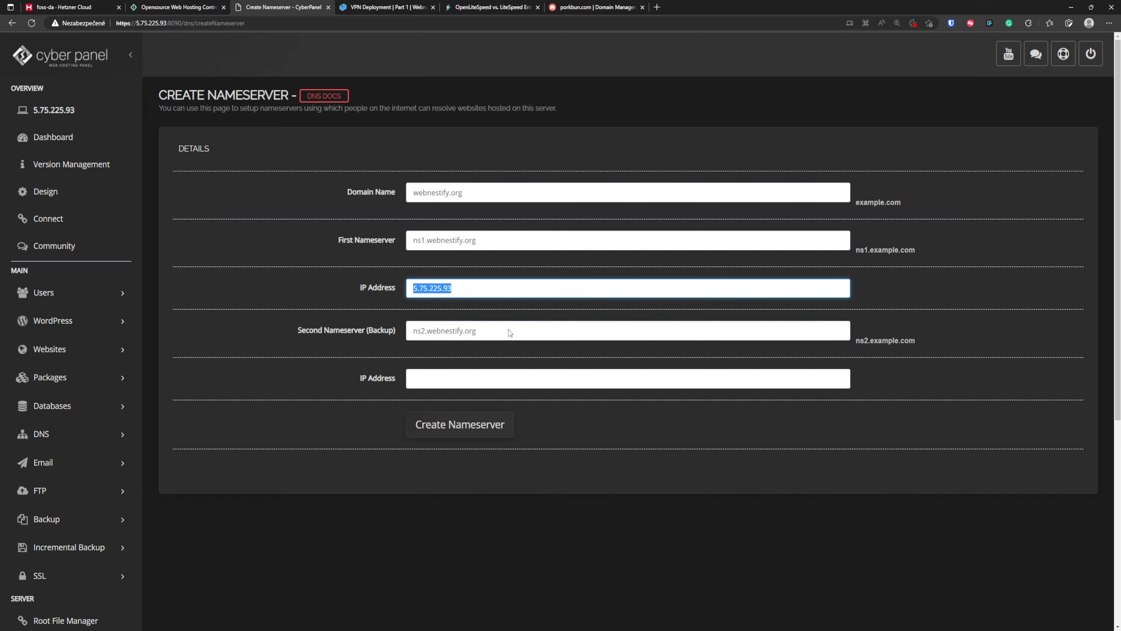
pyautogui.click(494, 376)
pyautogui.hotkey('ctrl', 'v')
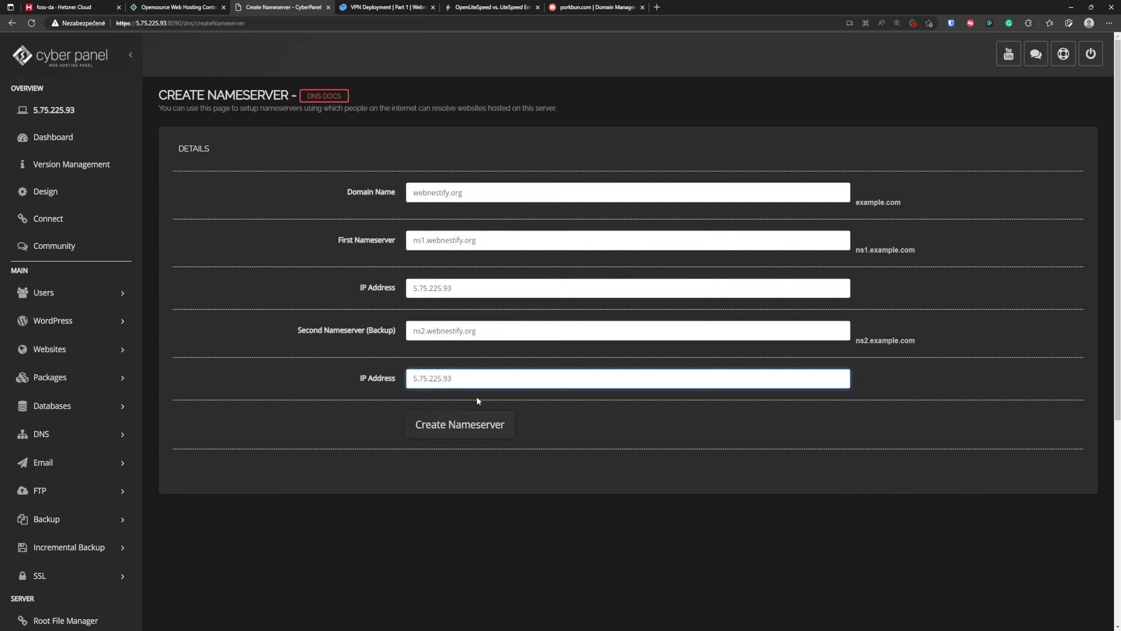
pyautogui.click(485, 430)
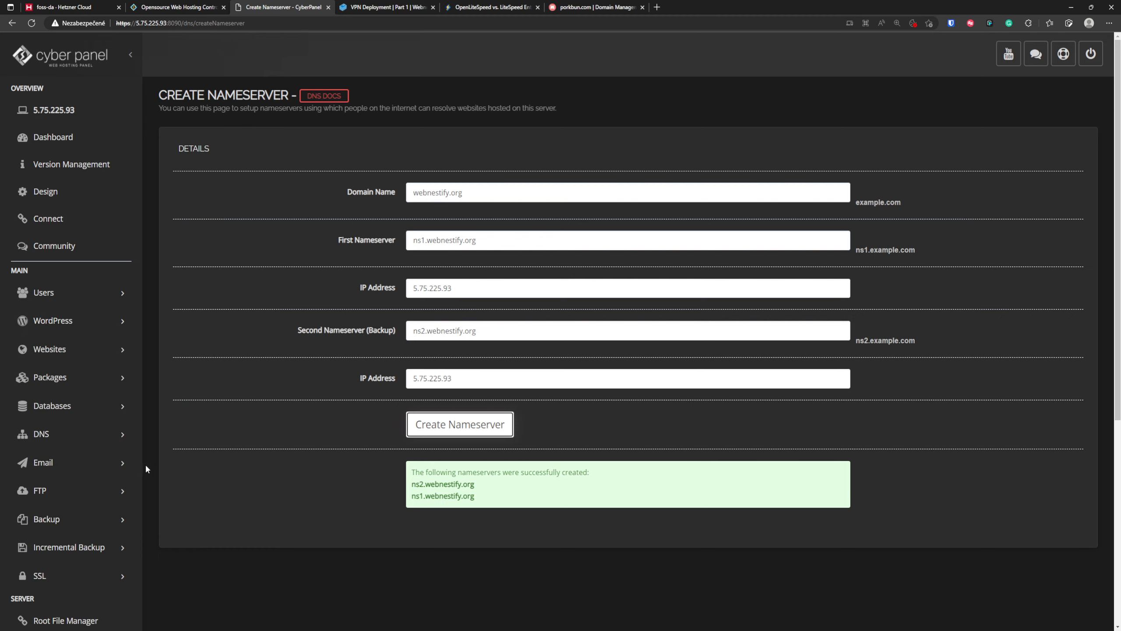
# - Issue a mail server SSL certificate for the website webnestify.org
pyautogui.scroll(-4, 318, 468)
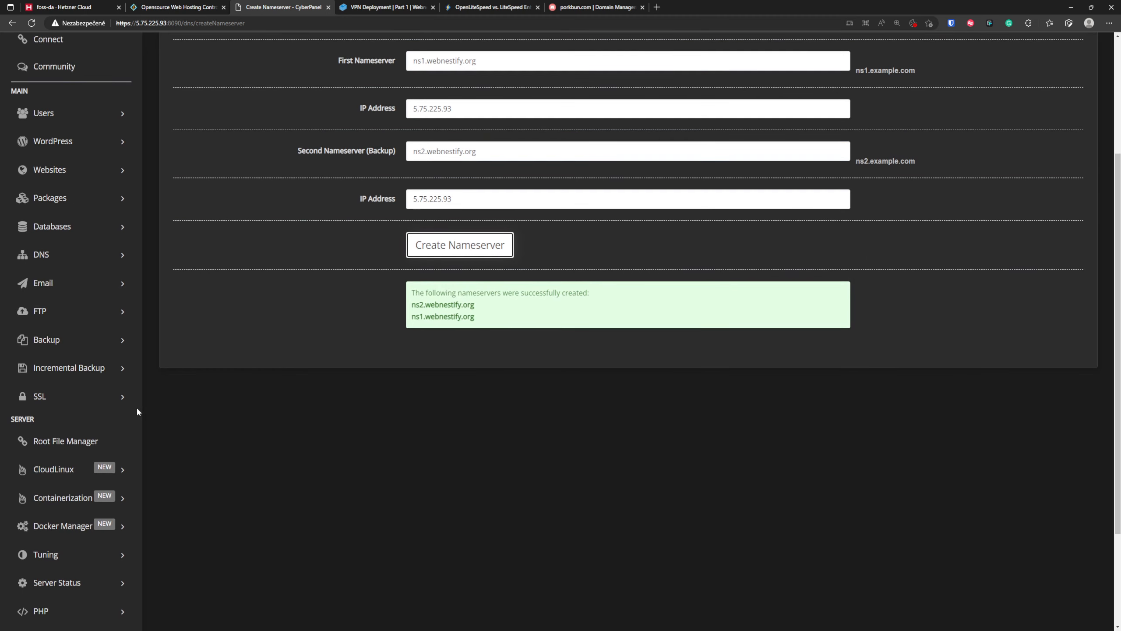
pyautogui.click(127, 398)
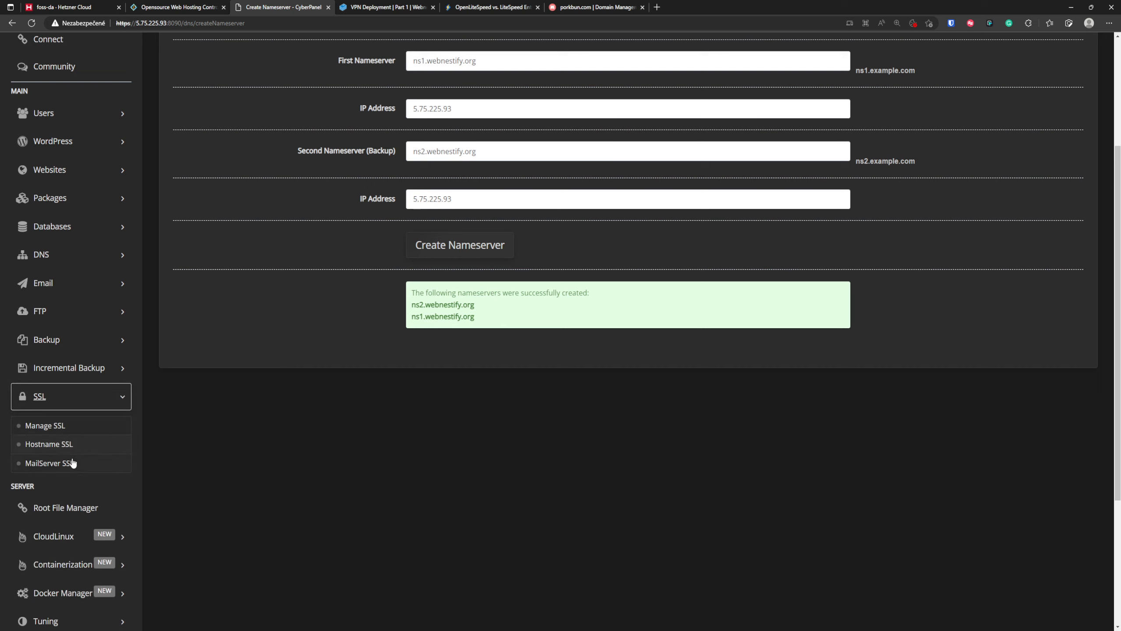
pyautogui.click(72, 463)
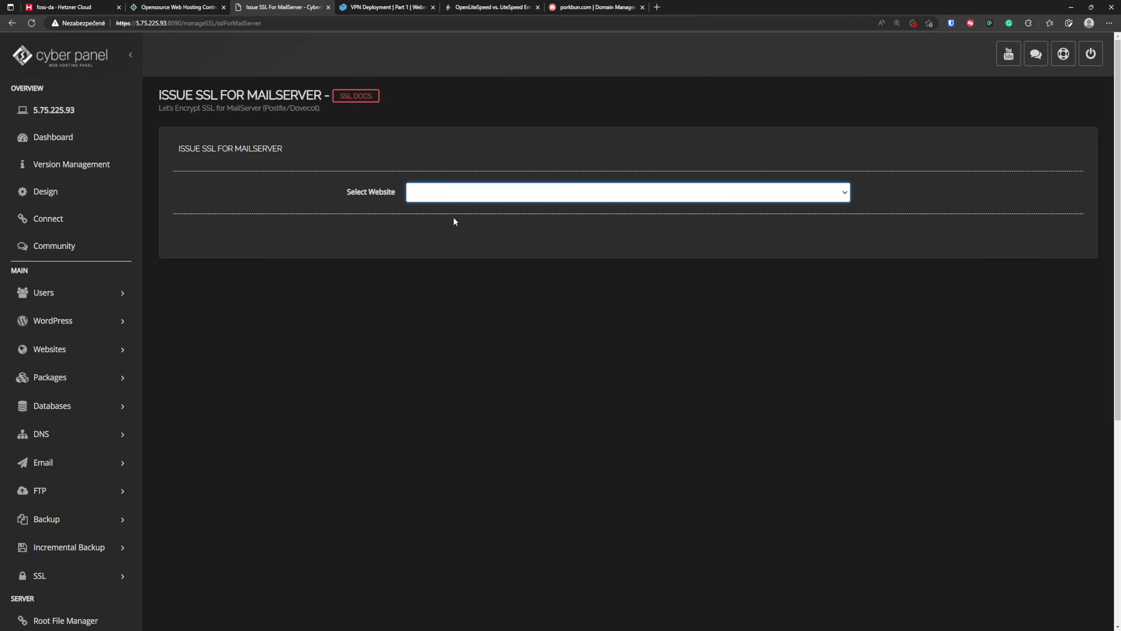
pyautogui.click(469, 220)
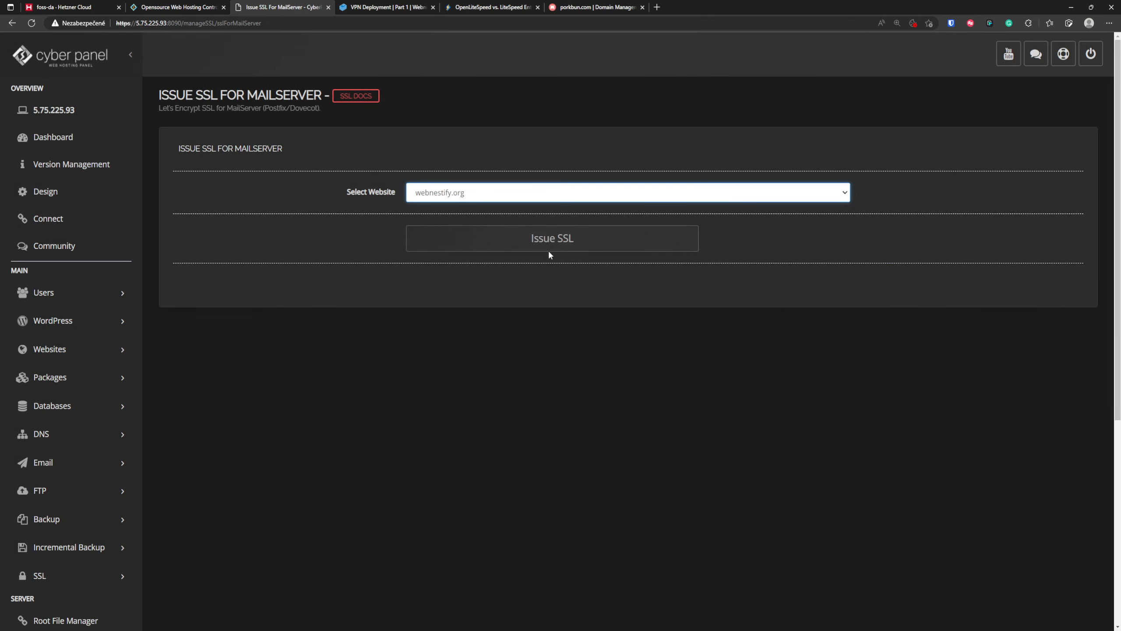
pyautogui.click(559, 244)
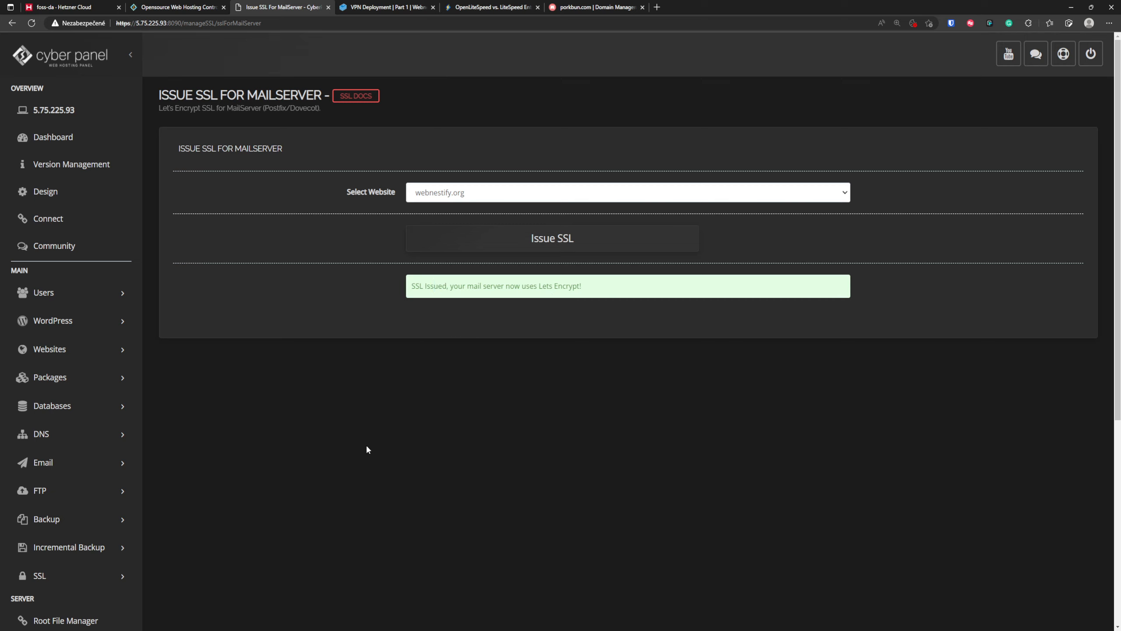
# - Open the DNS record management for webnestify.org and review its A, MX, TXT, NS and SOA records
pyautogui.click(124, 432)
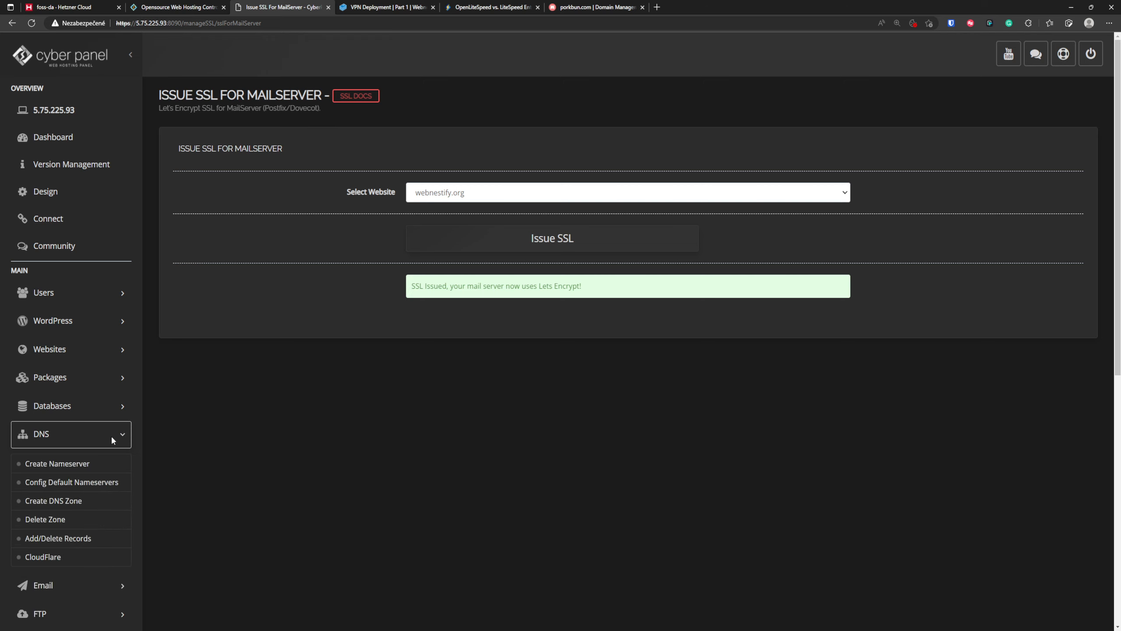
pyautogui.click(65, 542)
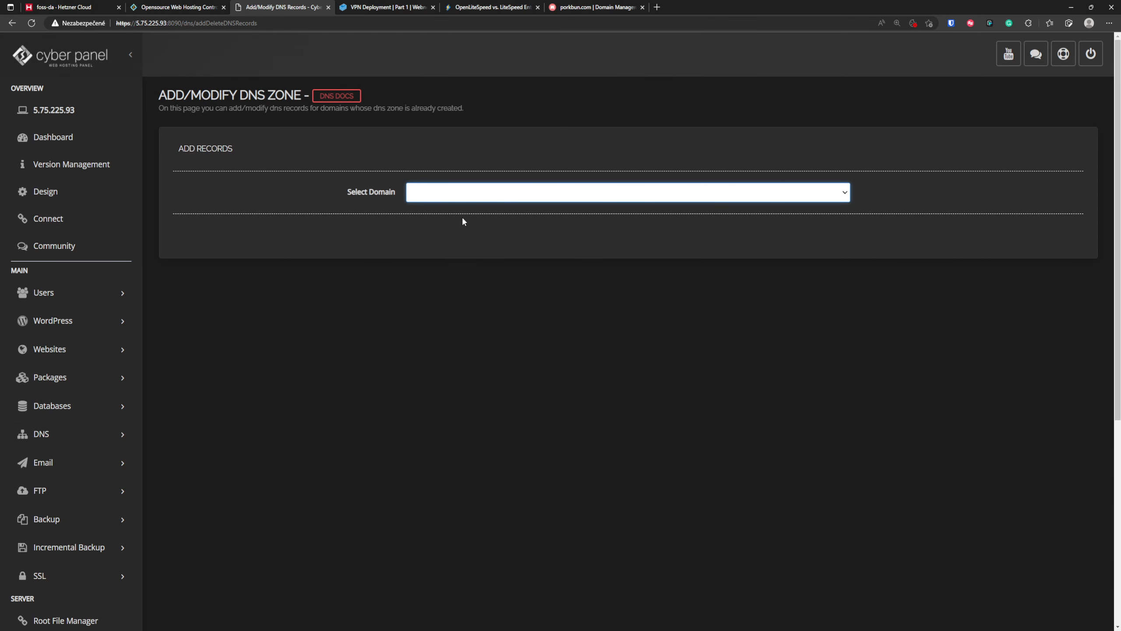
pyautogui.click(462, 217)
pyautogui.scroll(-1, 870, 493)
pyautogui.scroll(-3, 869, 495)
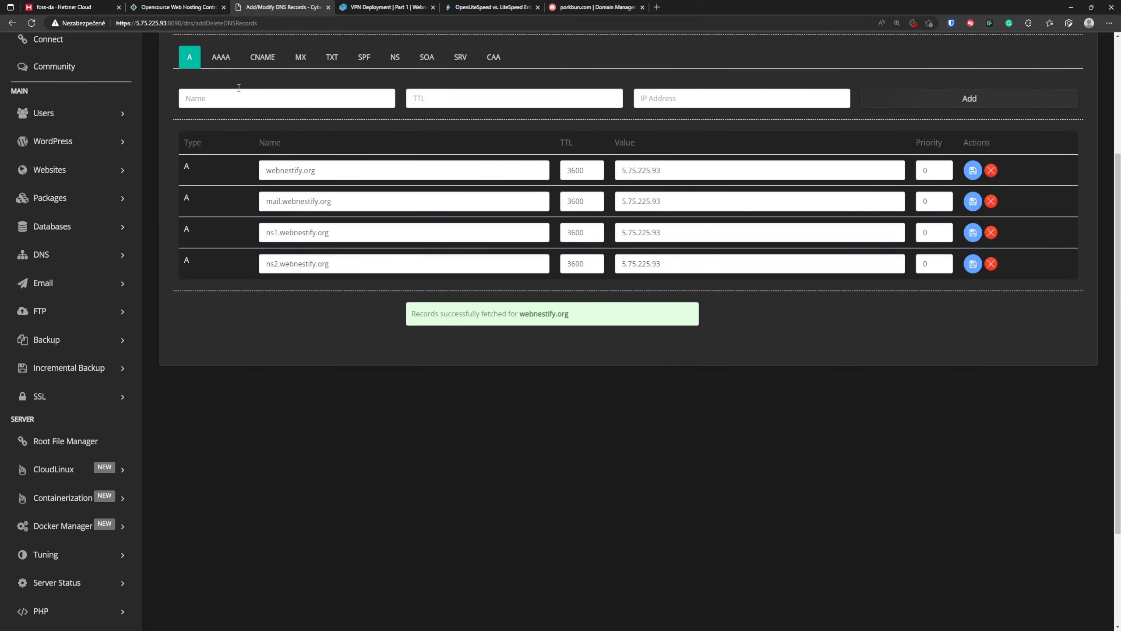
pyautogui.scroll(4, 247, 325)
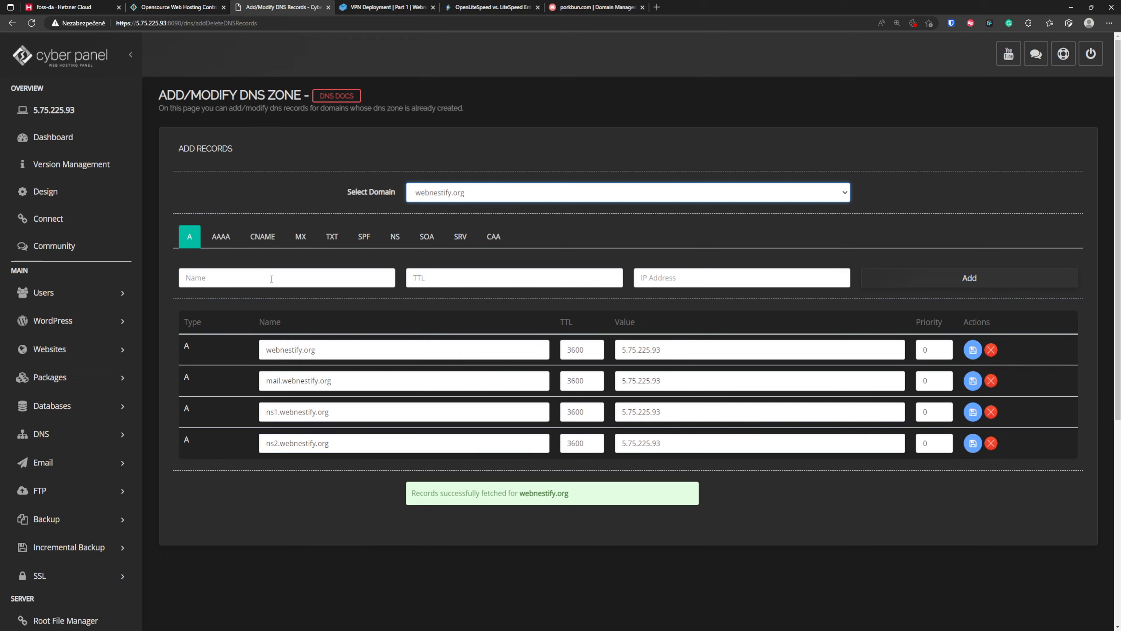
pyautogui.click(300, 238)
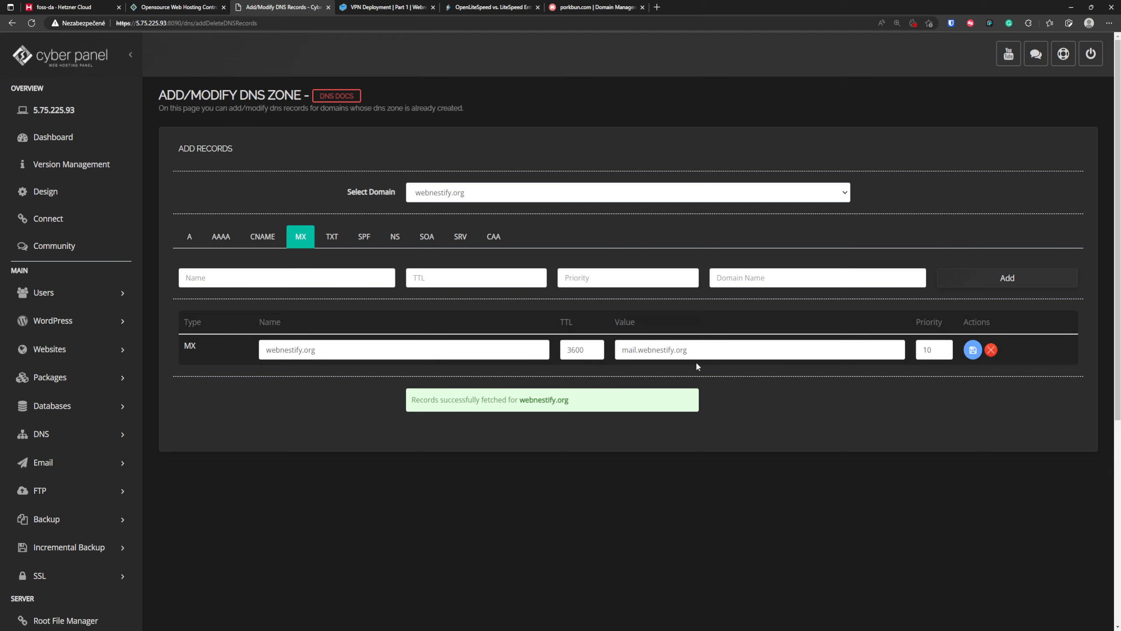
pyautogui.click(343, 245)
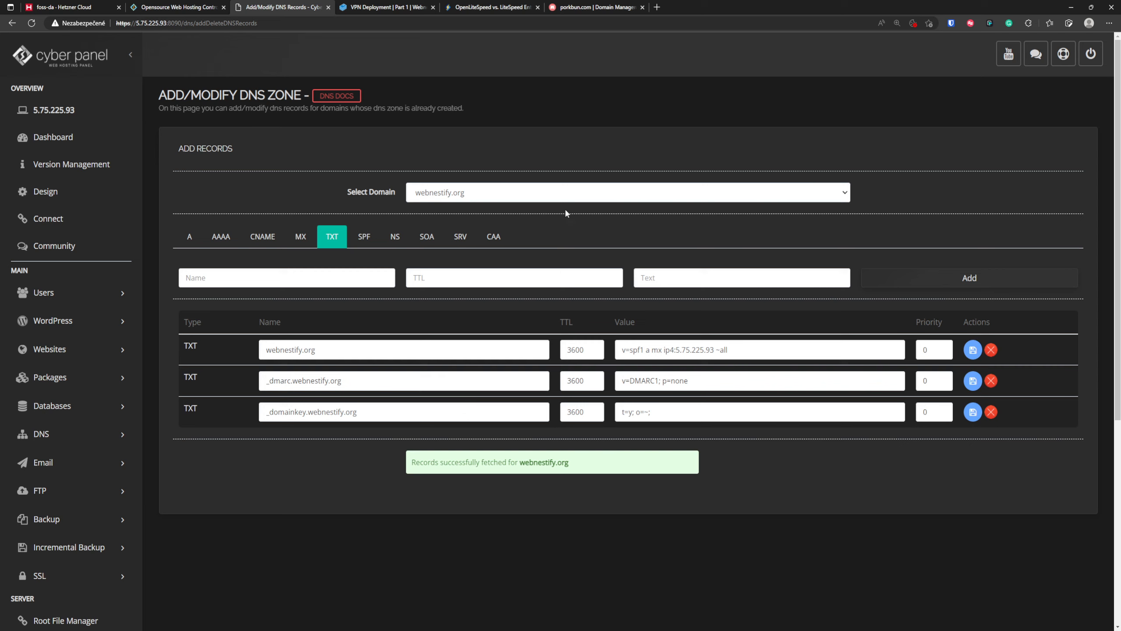
pyautogui.click(397, 237)
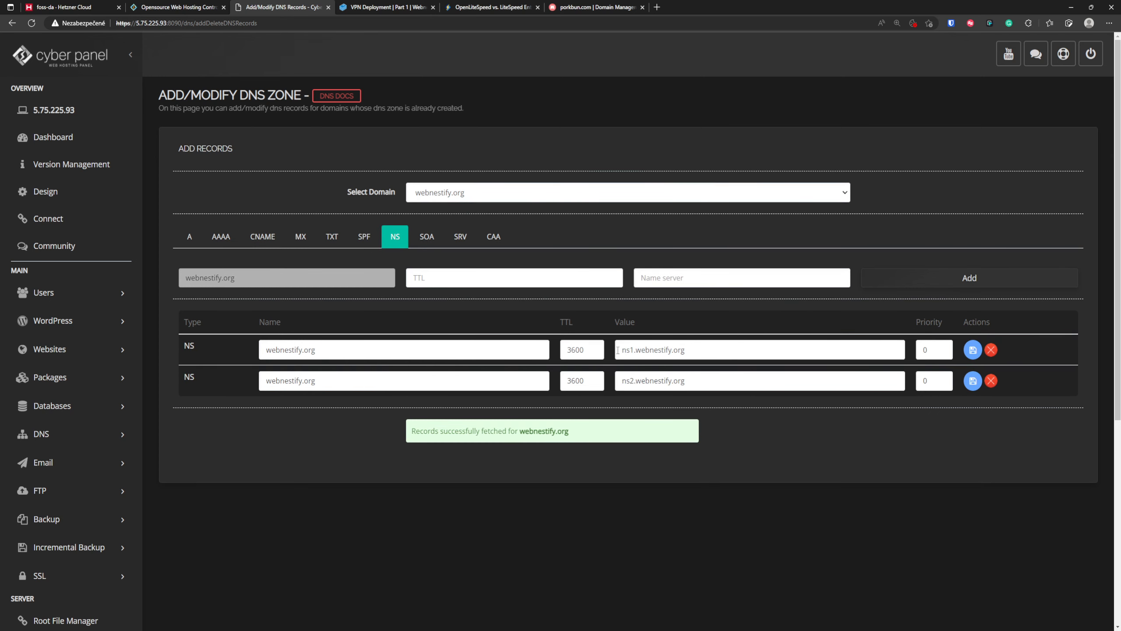
pyautogui.click(427, 239)
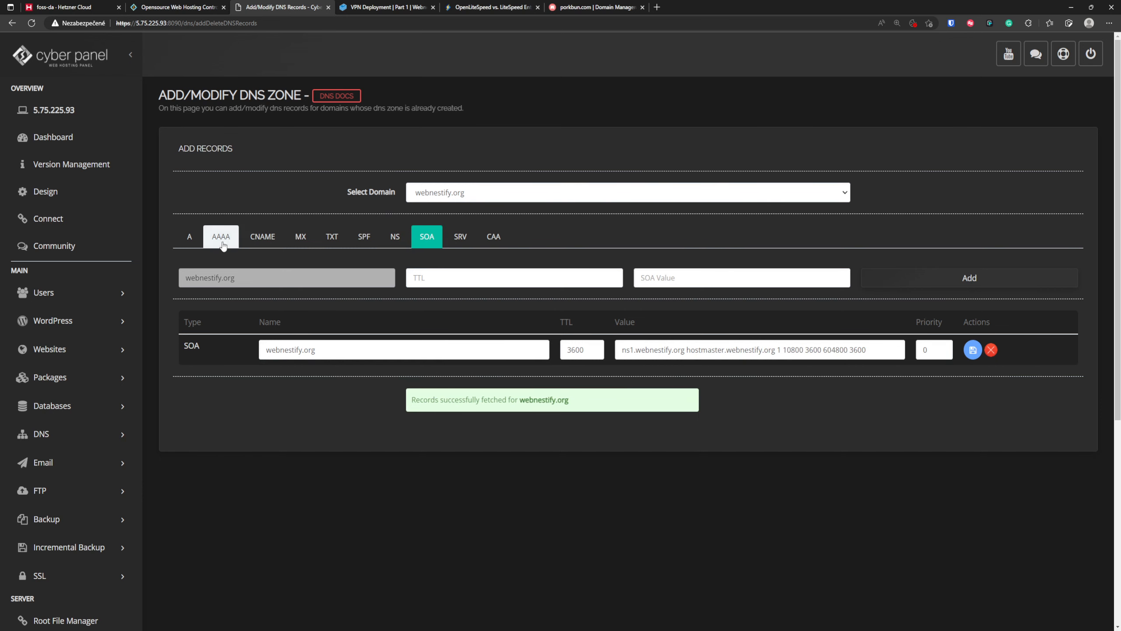
pyautogui.click(193, 243)
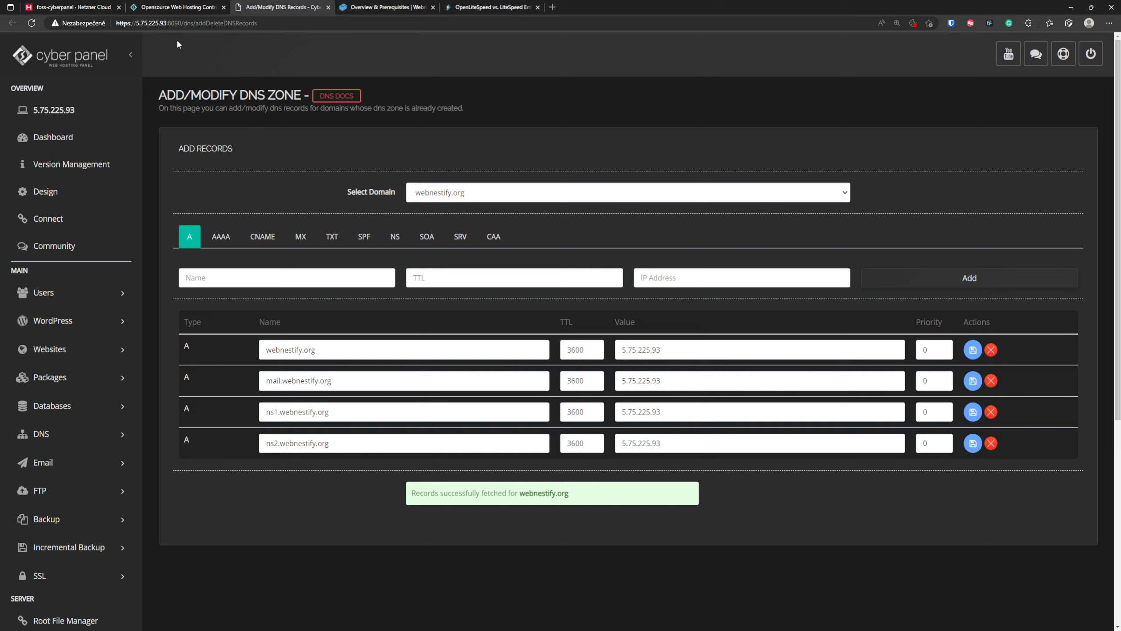
# - Switch to the foss-cyberpanel server's networking page in Hetzner Cloud Console
pyautogui.click(76, 6)
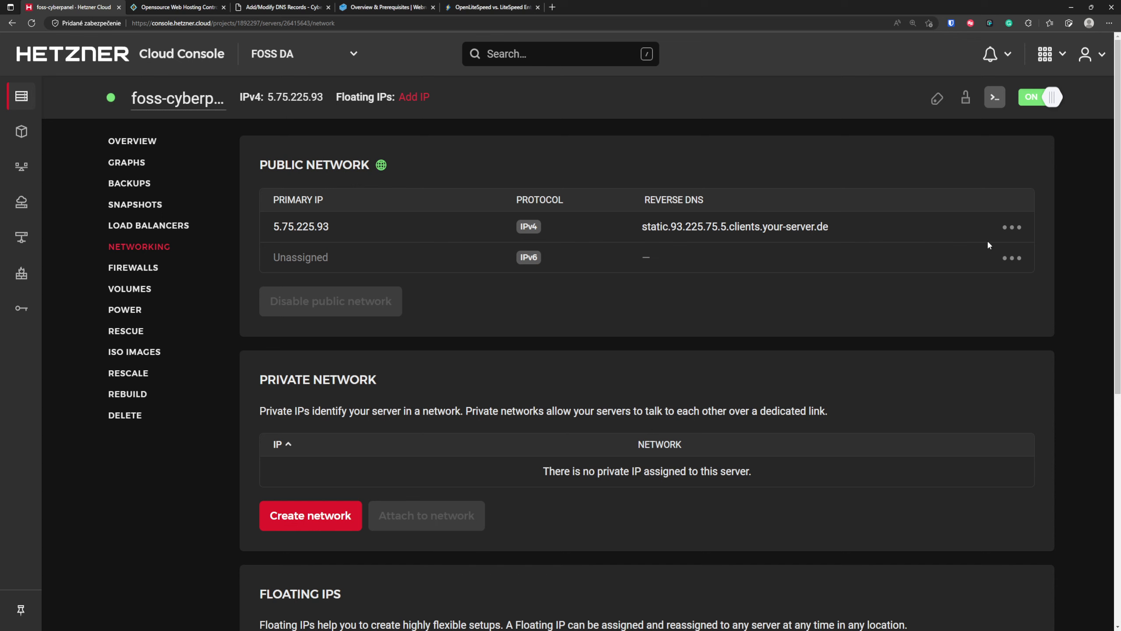
pyautogui.click(1012, 227)
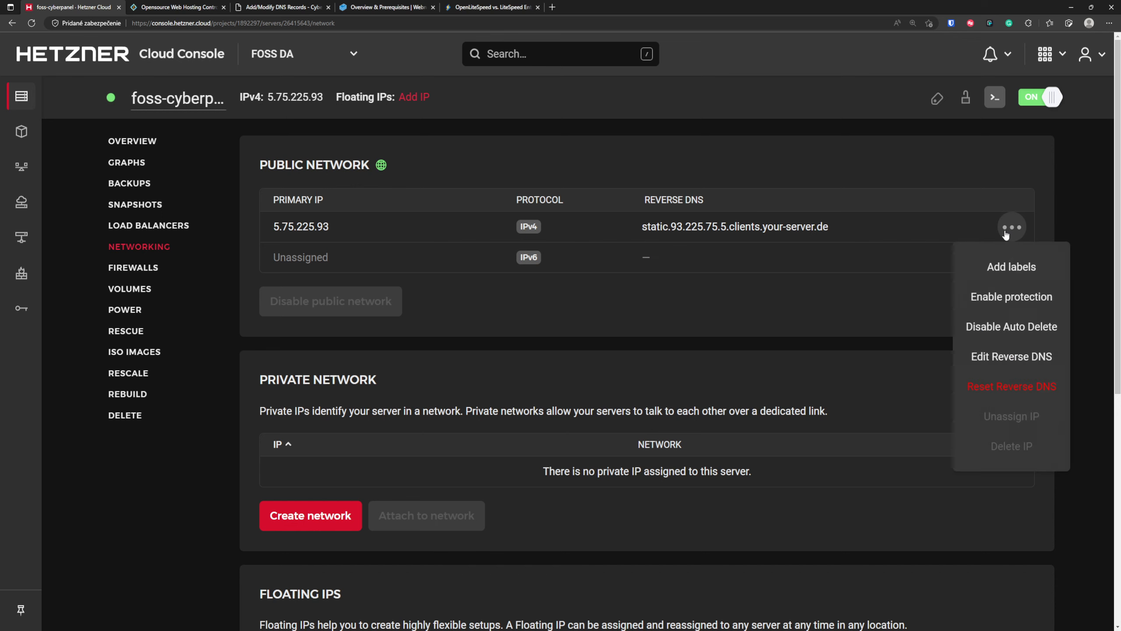
pyautogui.click(1034, 392)
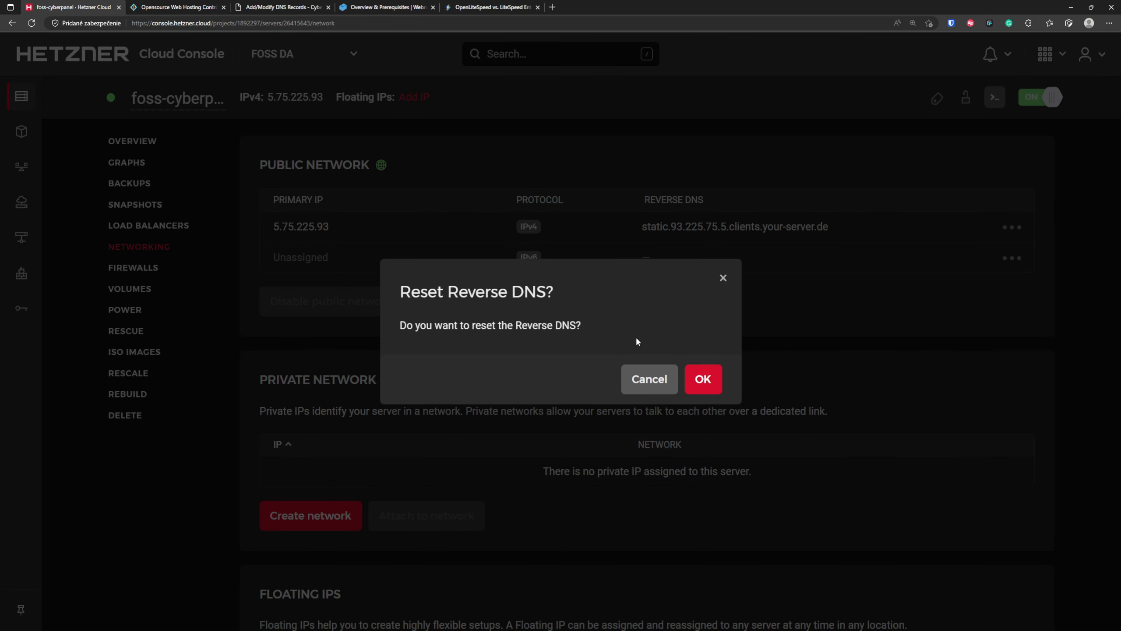
pyautogui.click(649, 378)
# - Change the reverse DNS entry of the server's primary IPv4 address 5.75.225.93 to webnestify.org
pyautogui.click(1012, 227)
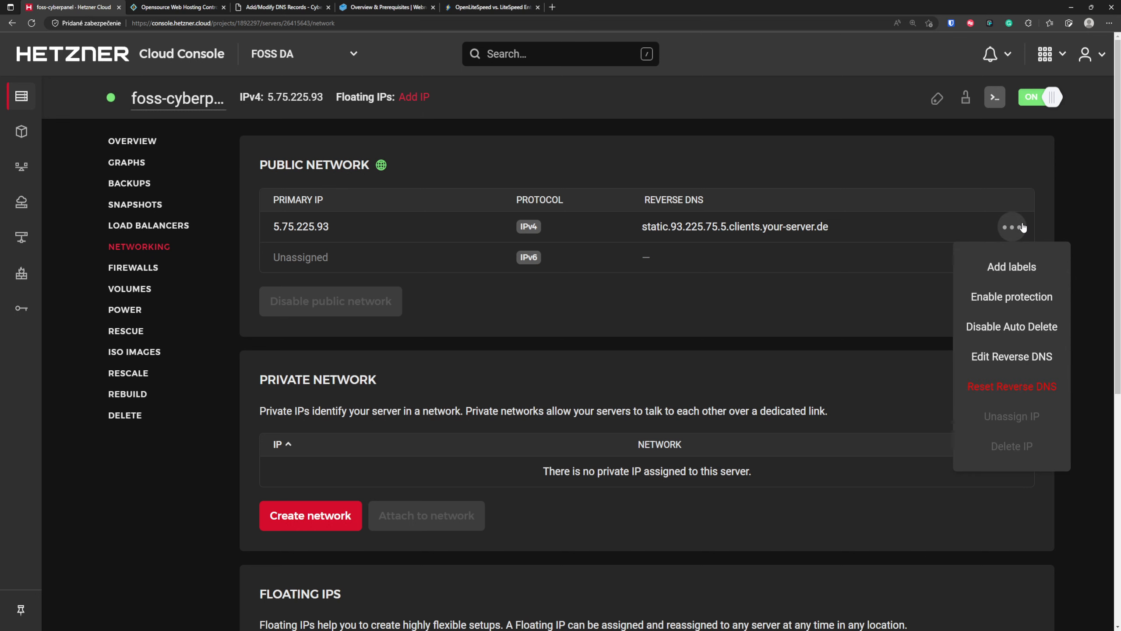
pyautogui.click(1028, 361)
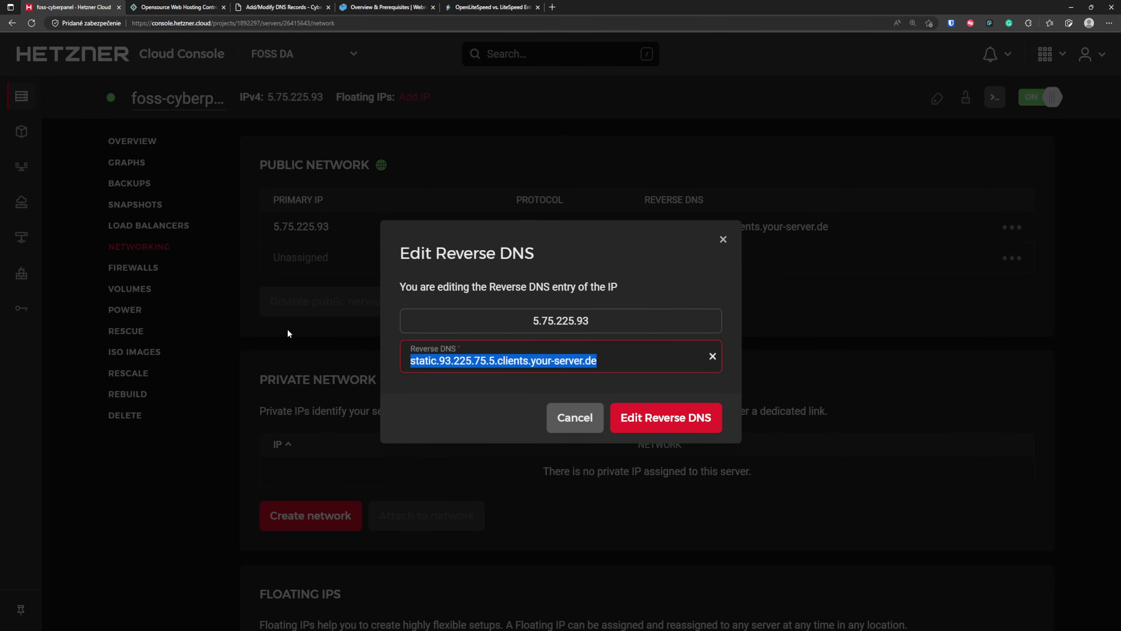
pyautogui.write('webnestify.org')
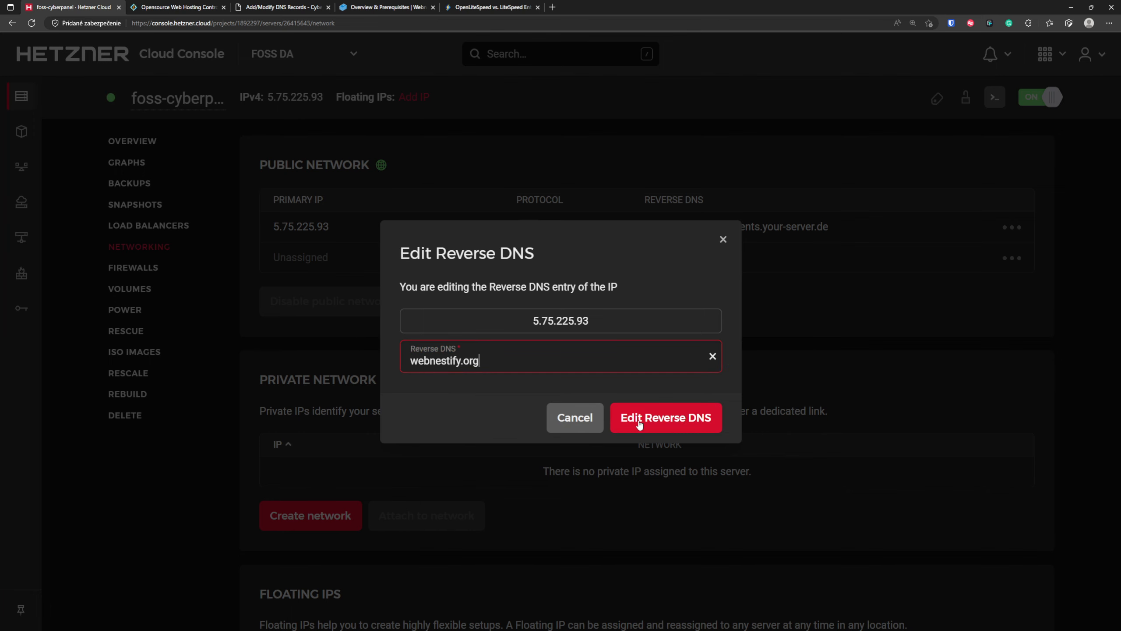
pyautogui.click(667, 418)
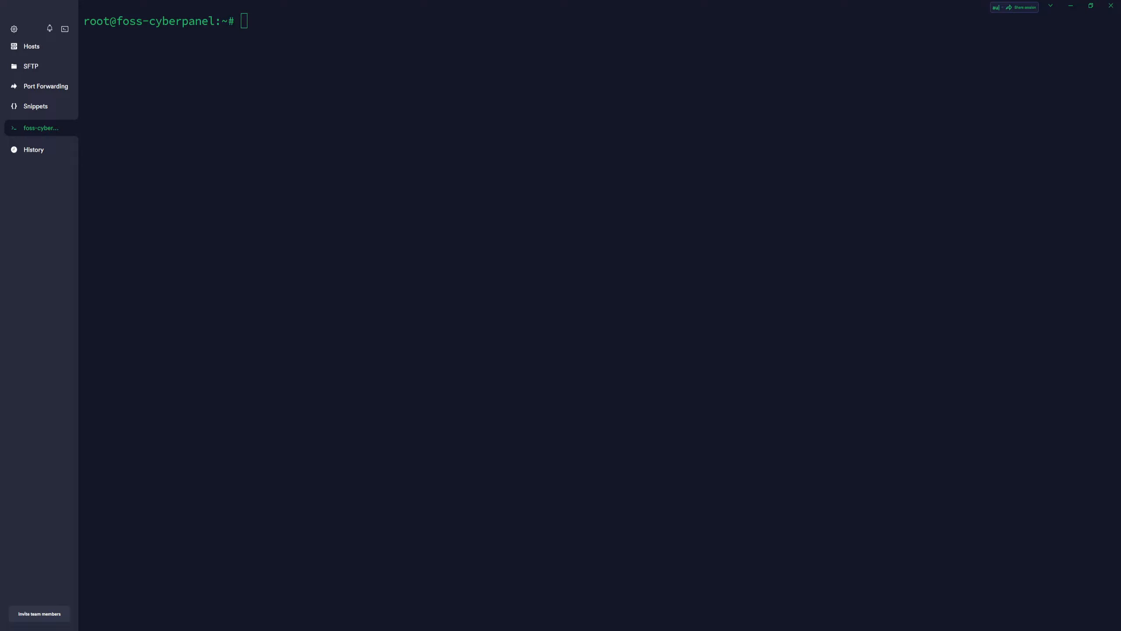
# - Ping webnestify.org from the foss-cyberpanel server's SSH terminal, and stop the ping after several replies
pyautogui.click(551, 189)
pyautogui.write('ping webnestify.org')
pyautogui.press('Return')
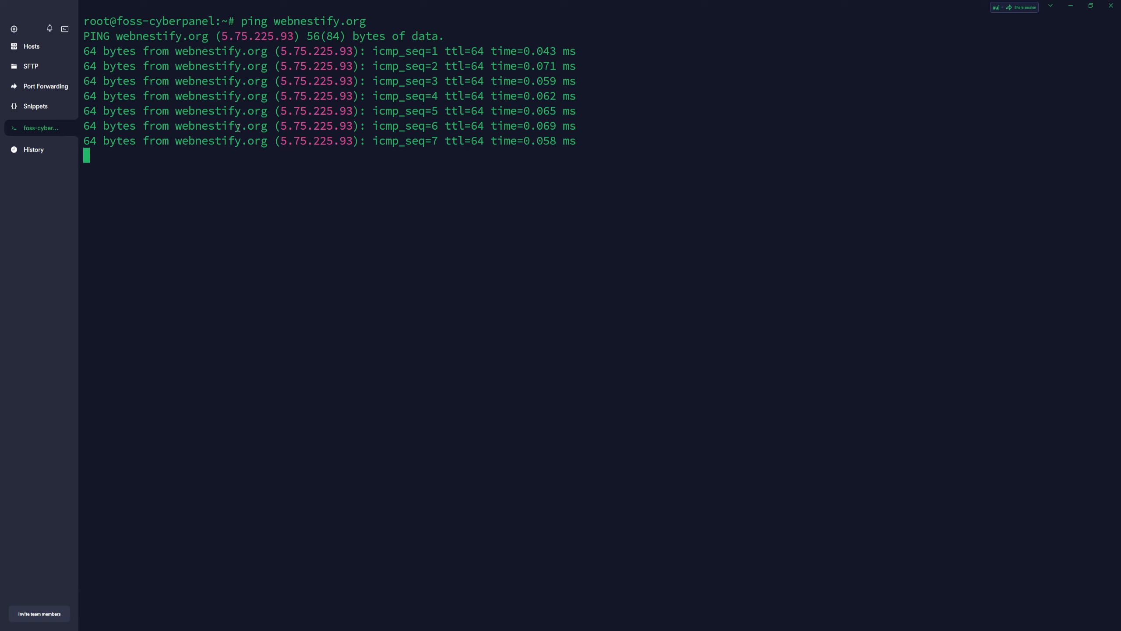
pyautogui.hotkey('ctrl', 'c')
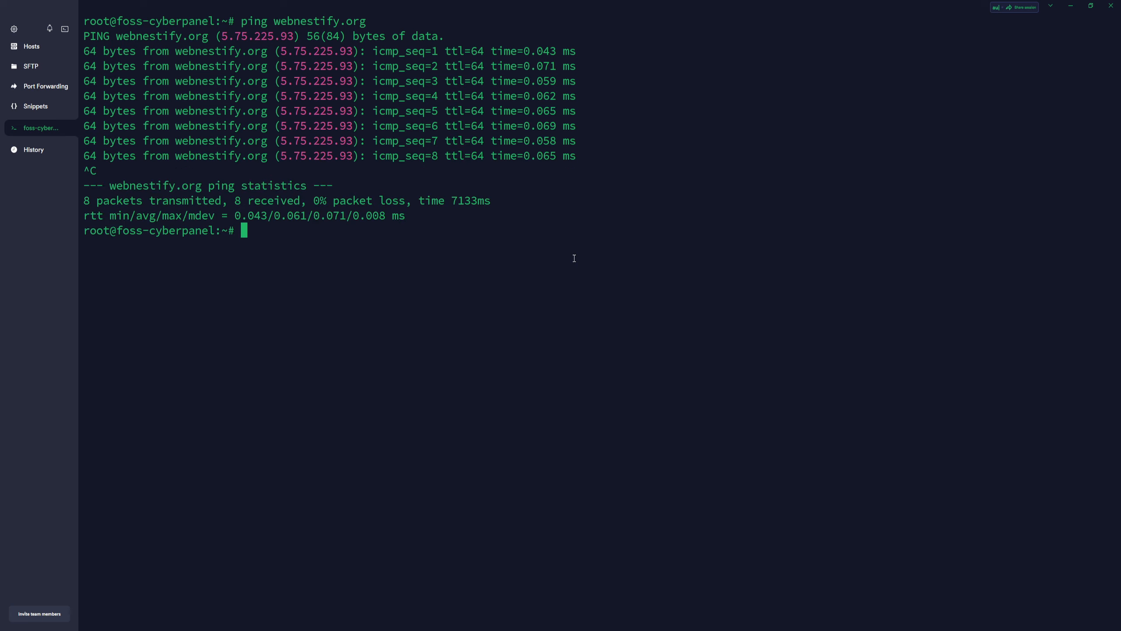
# - Ping the nameserver ns1.webnestify.org from the same terminal session, and stop the ping after a few replies
pyautogui.write('ping ns1.webnes')
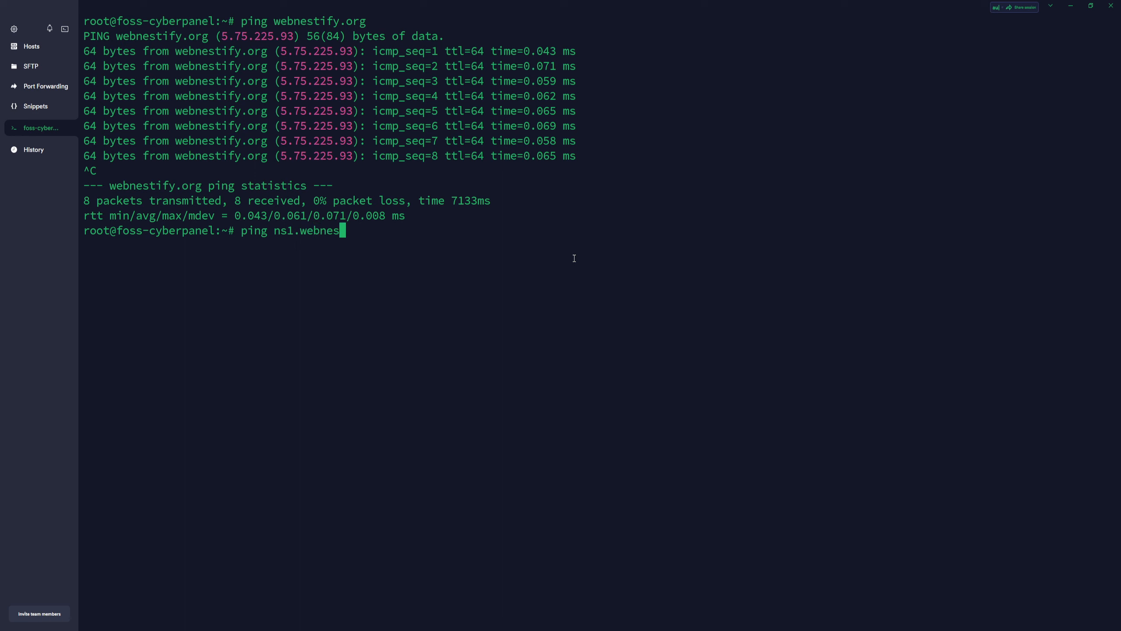
pyautogui.write('tify.org')
pyautogui.press('Return')
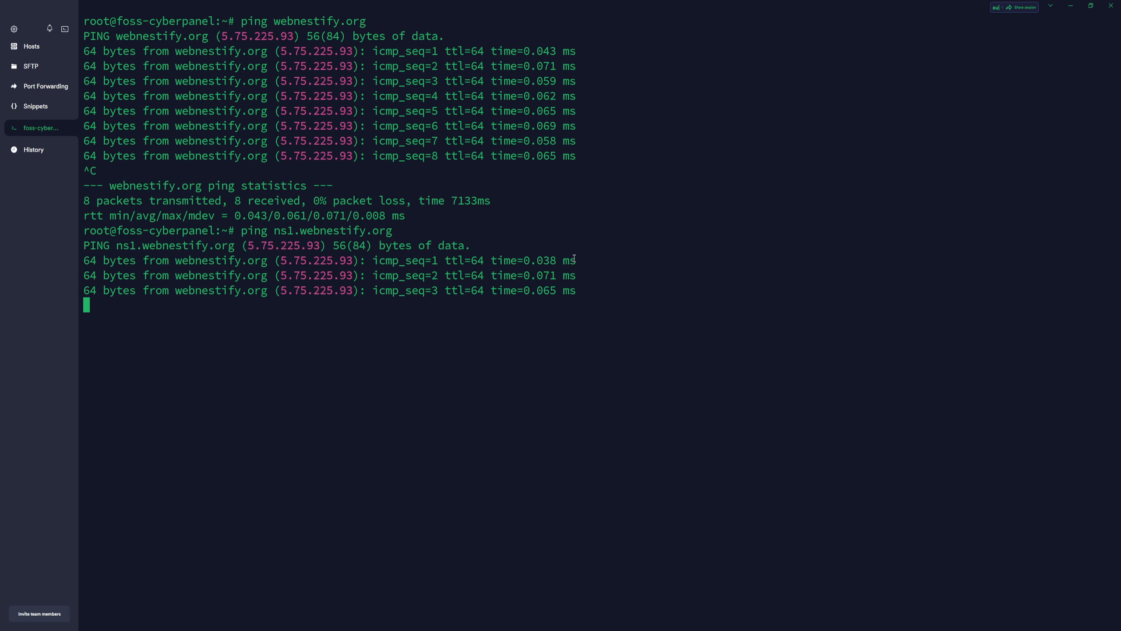
pyautogui.hotkey('ctrl', 'c')
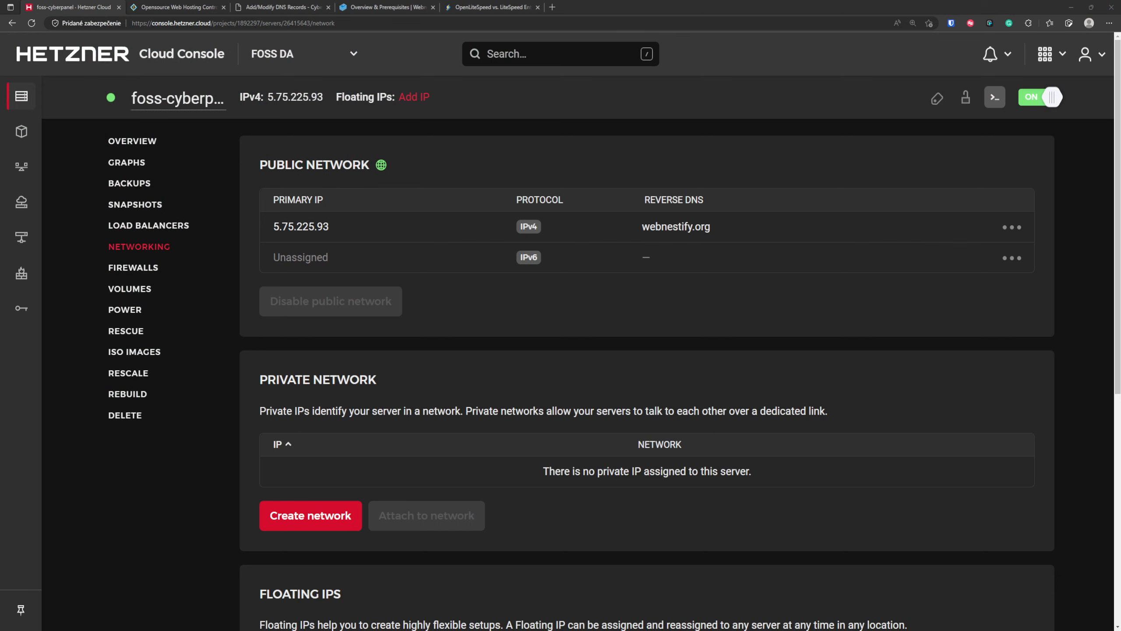
# - Switch back to CyberPanel in the browser and issue an SSL certificate for webnestify.org from the list of websites
pyautogui.click(282, 7)
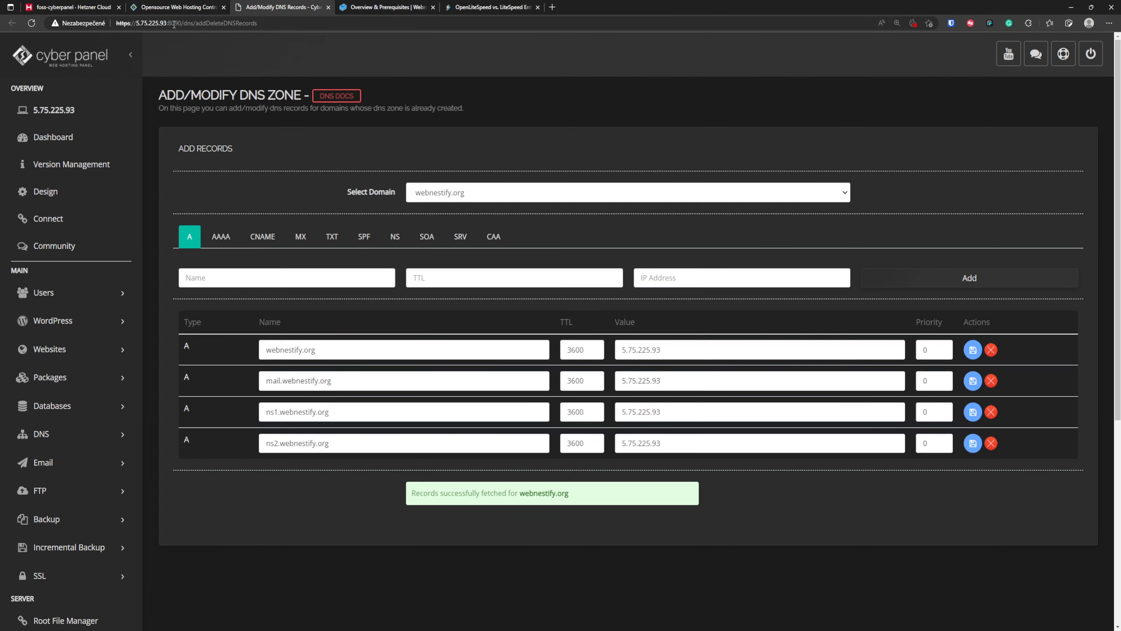
pyautogui.click(77, 352)
pyautogui.click(47, 396)
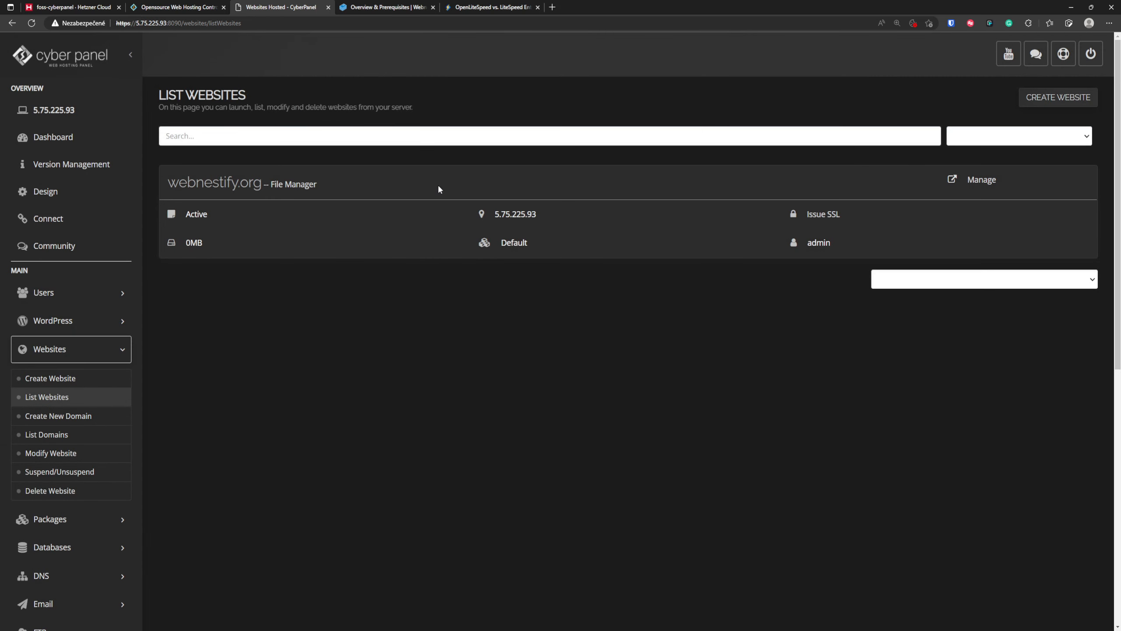
pyautogui.click(823, 213)
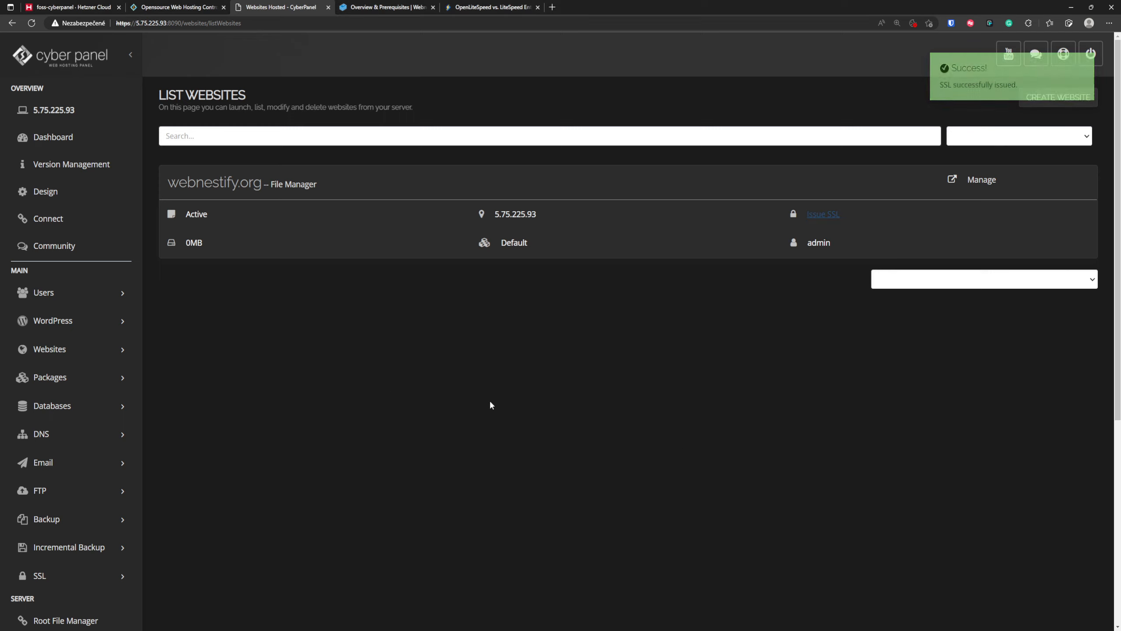
# - Issue the mail server SSL certificate again for the website webnestify.org
pyautogui.click(75, 577)
pyautogui.scroll(-3, 79, 561)
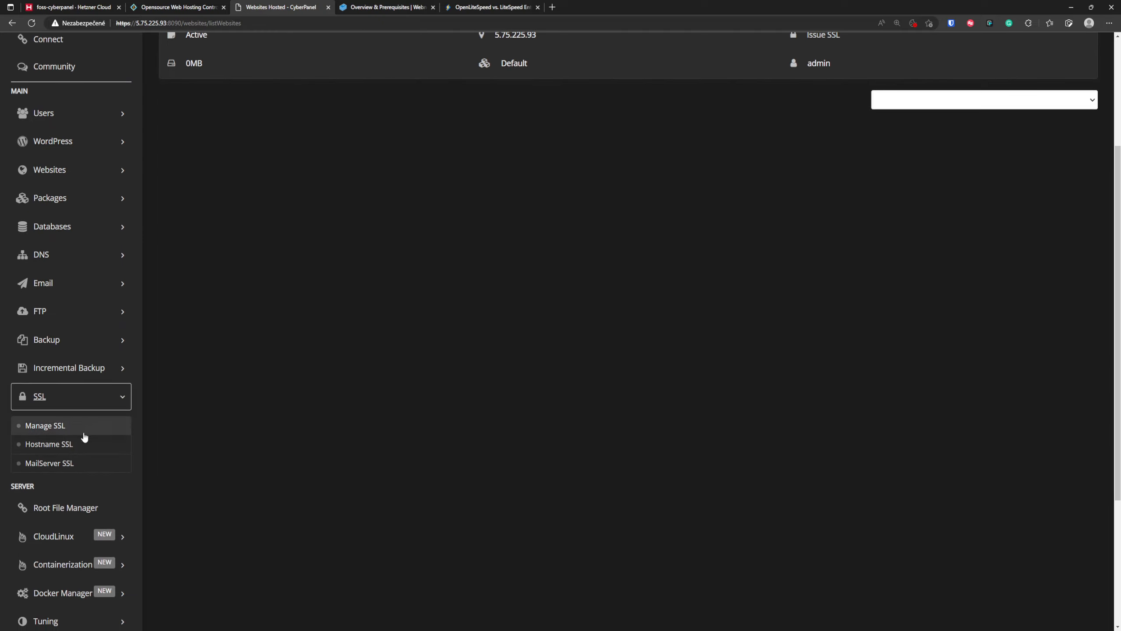
pyautogui.click(66, 463)
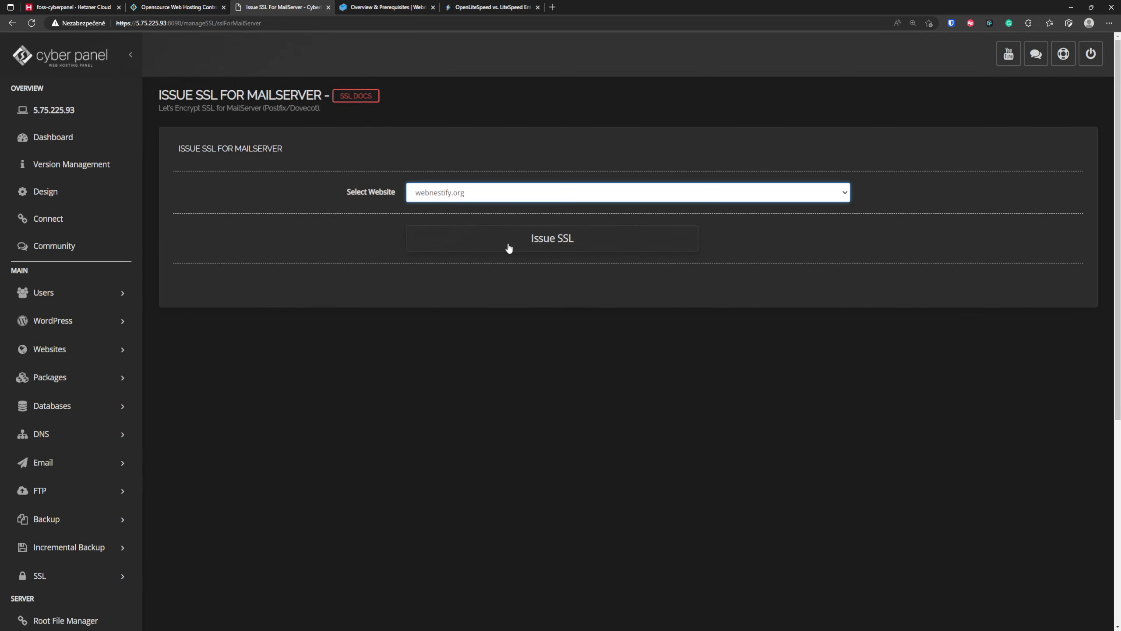
pyautogui.click(573, 242)
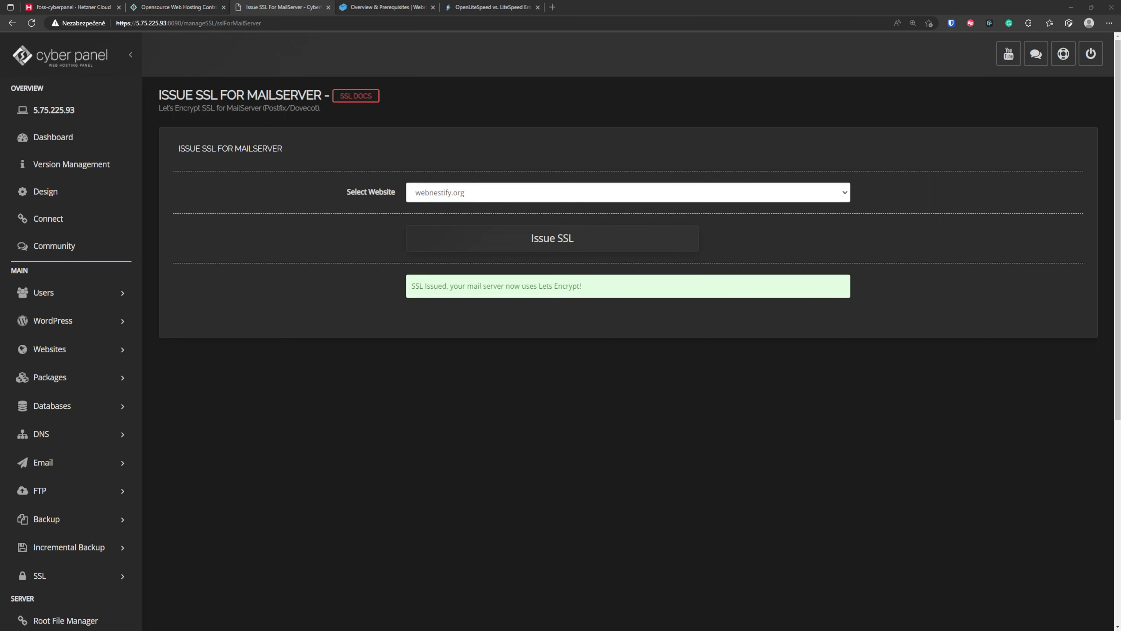
pyautogui.hotkey('alt', 'Tab')
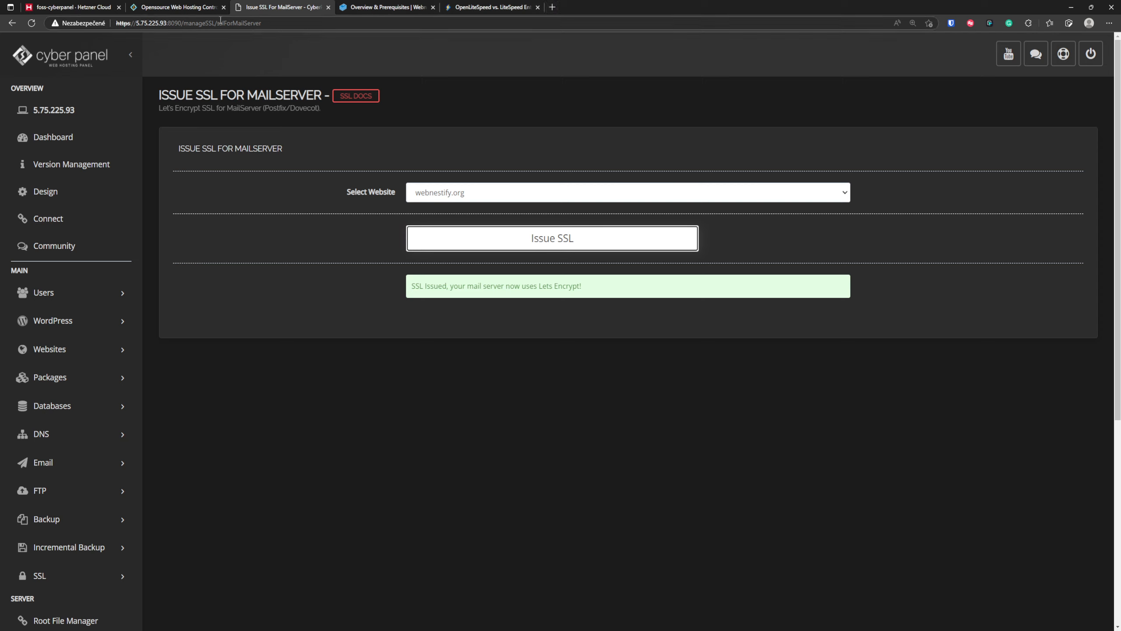
# - Load webnestify.org in the browser to check the site
pyautogui.click(234, 22)
pyautogui.write('webnestify.or')
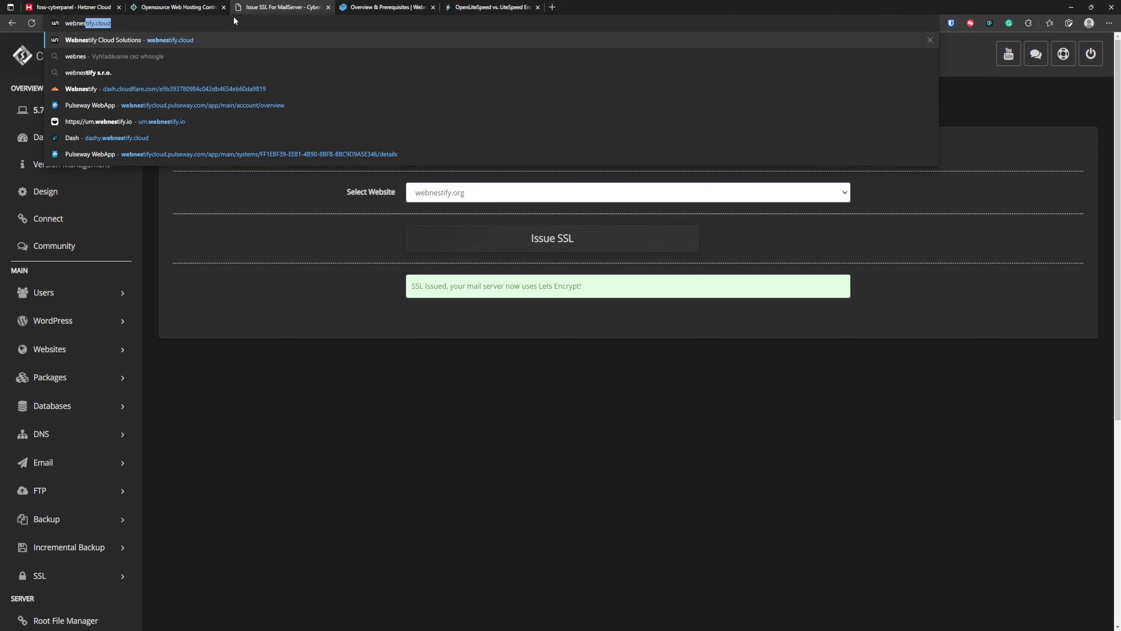
pyautogui.write('g')
pyautogui.press('Return')
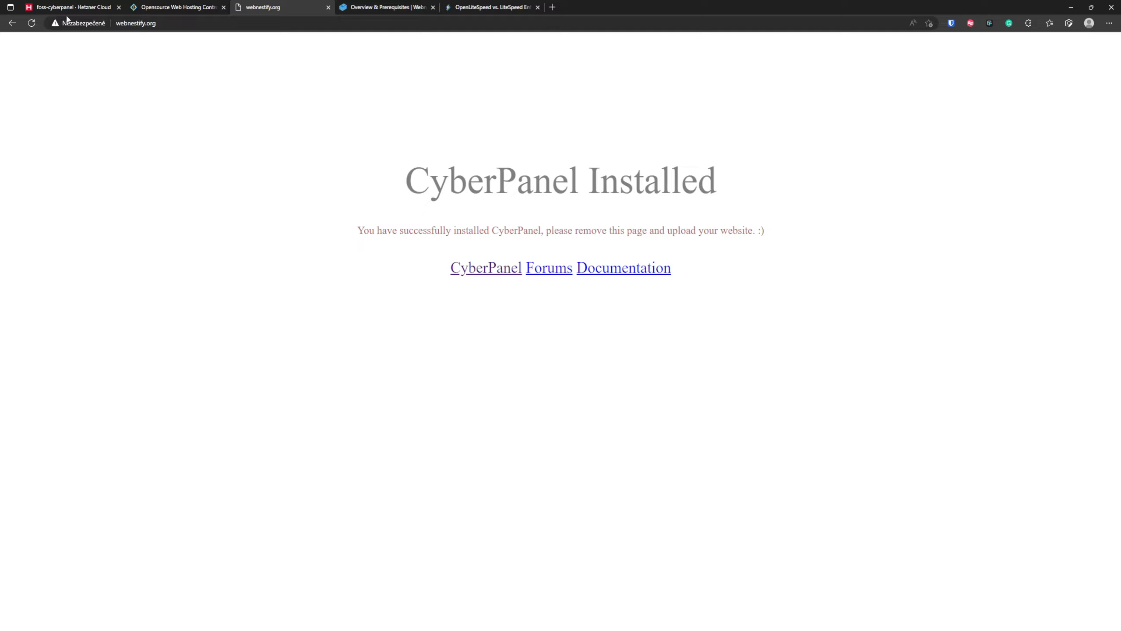
pyautogui.click(107, 25)
pyautogui.press('Home')
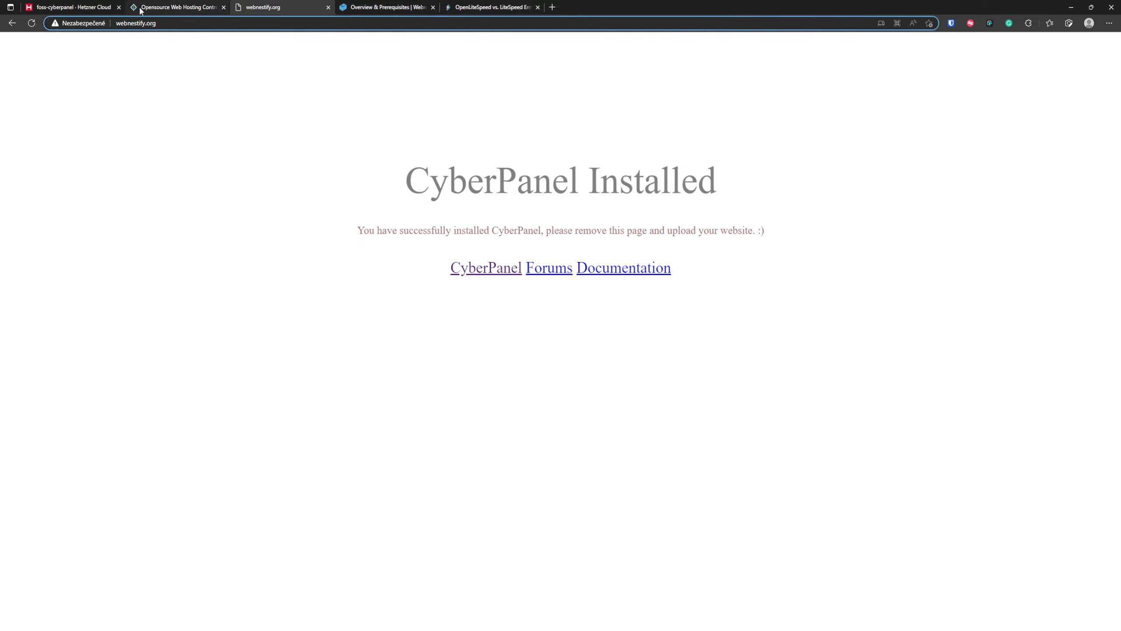
pyautogui.write('https:')
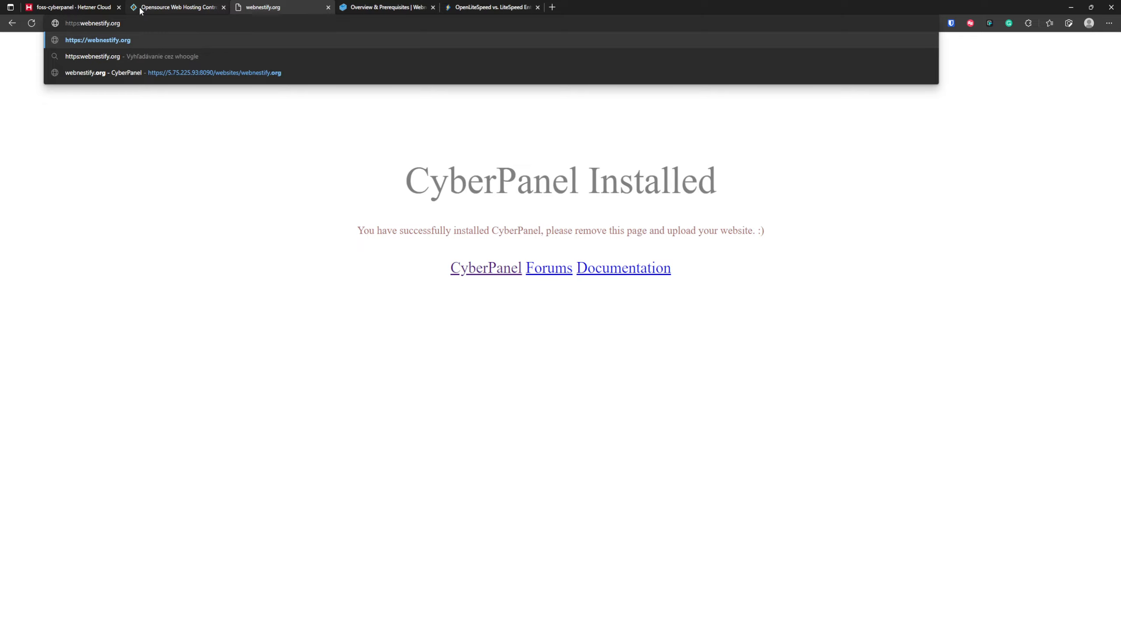
pyautogui.write('//')
pyautogui.press('Return')
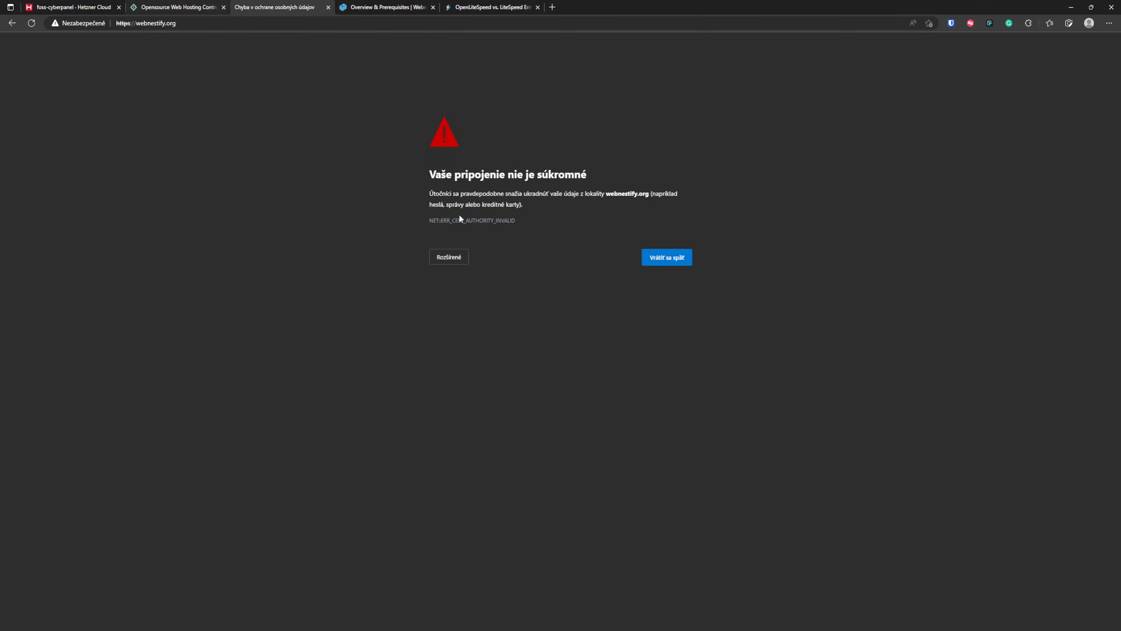
pyautogui.click(459, 260)
pyautogui.click(497, 331)
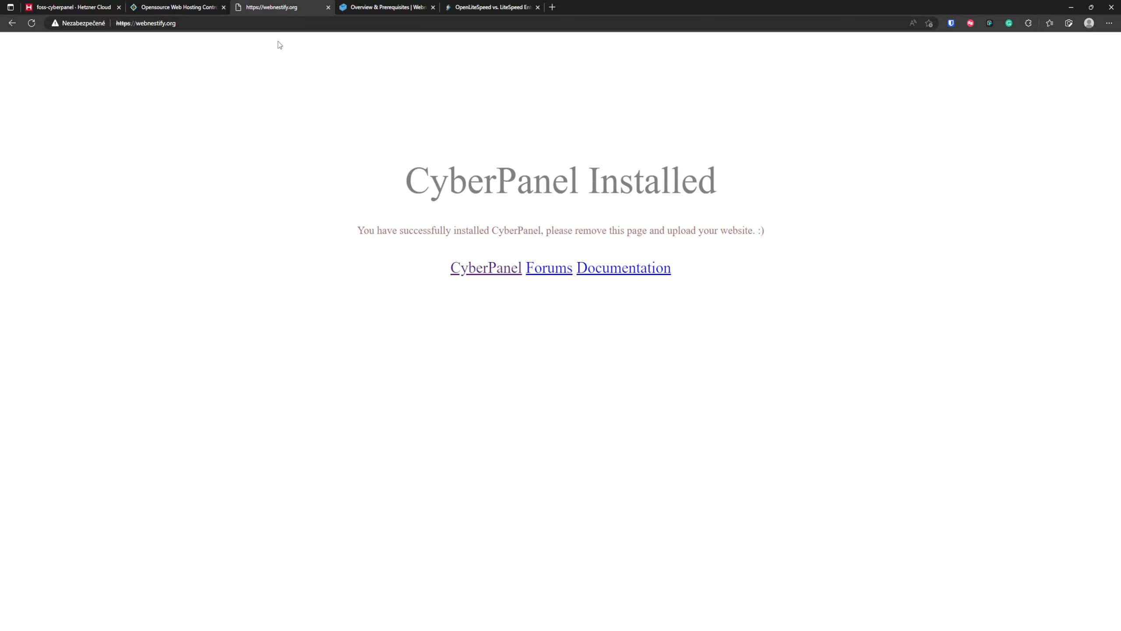
# - Go back to CyberPanel and open the management page of webnestify.org from the list of websites
pyautogui.click(8, 24)
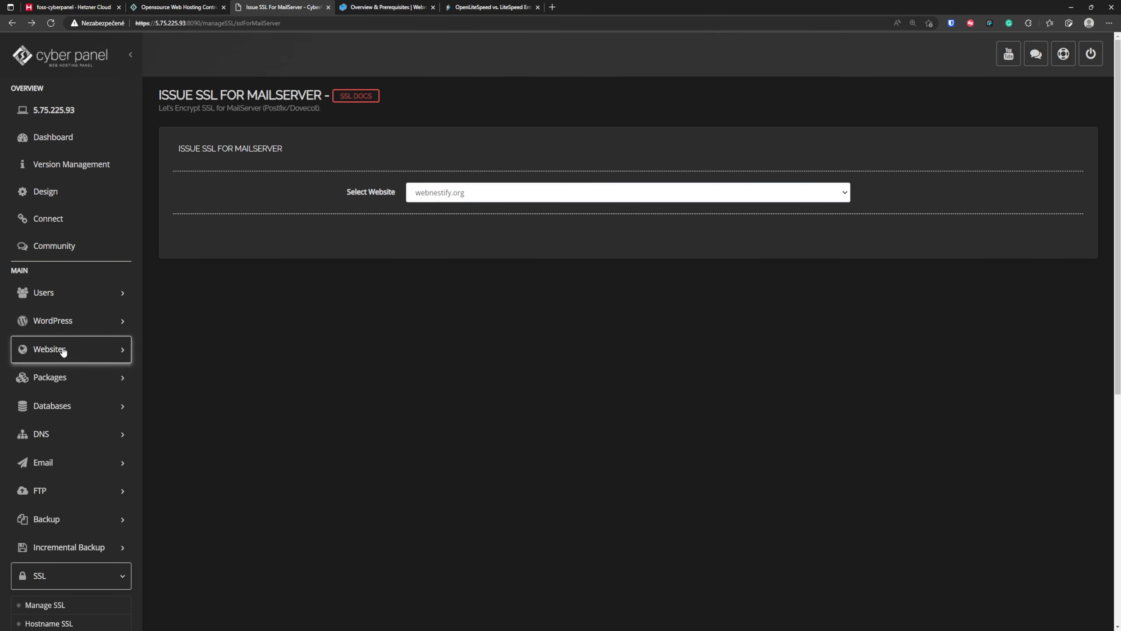
pyautogui.click(63, 351)
pyautogui.click(68, 398)
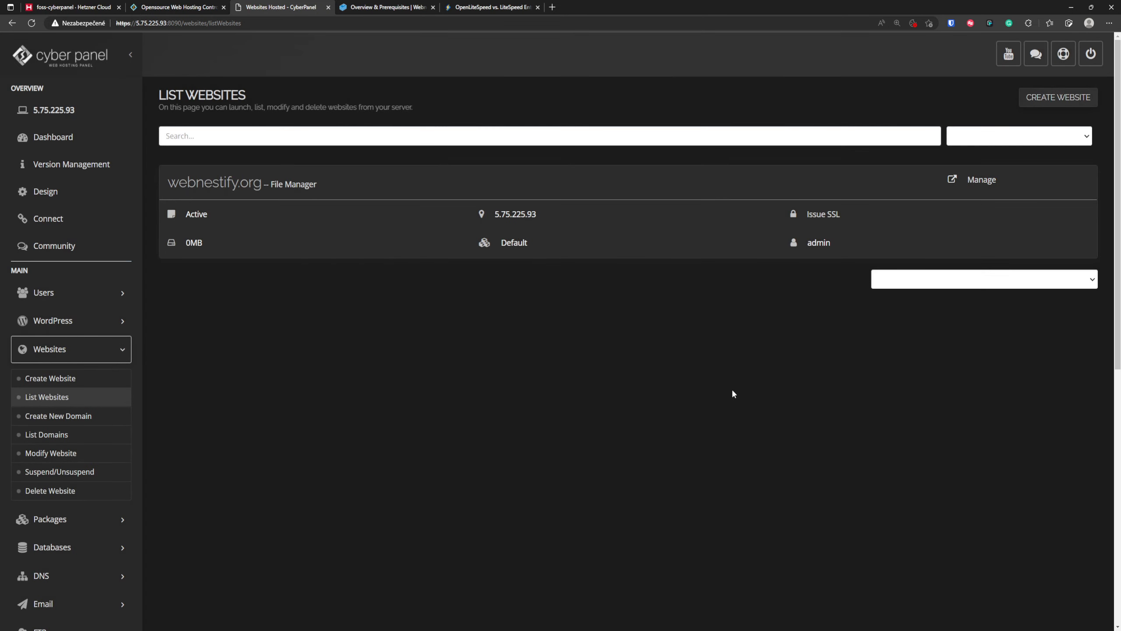
pyautogui.click(973, 182)
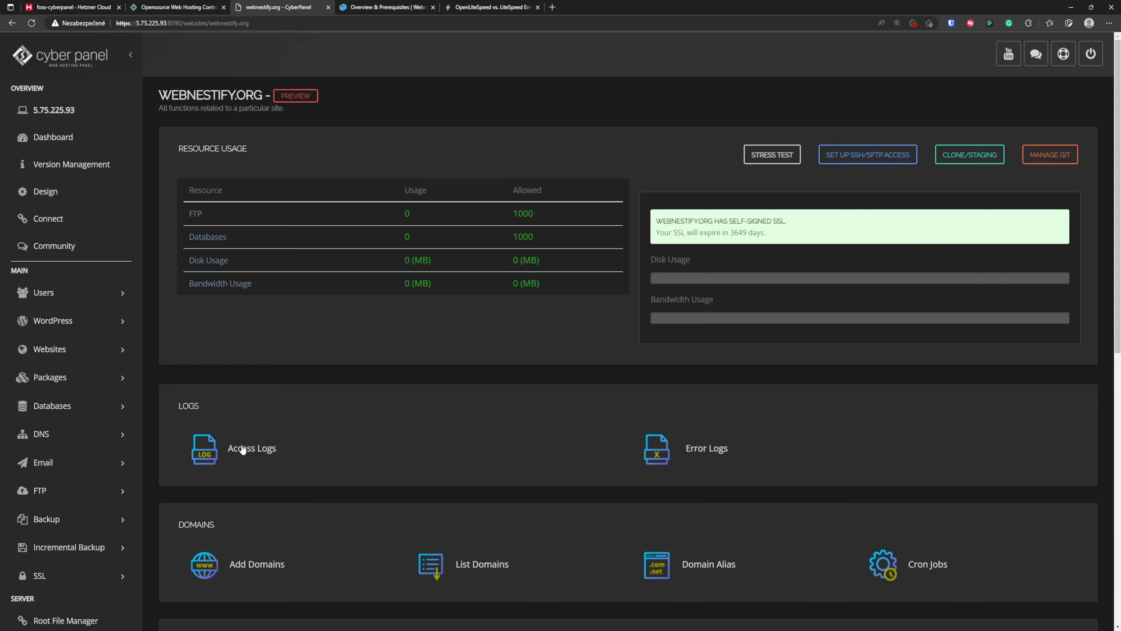
# - Examine the SSL status and options of webnestify.org, including the form for adding a custom certificate and key, and return to the website list
pyautogui.scroll(-5, 598, 449)
pyautogui.scroll(-2, 599, 449)
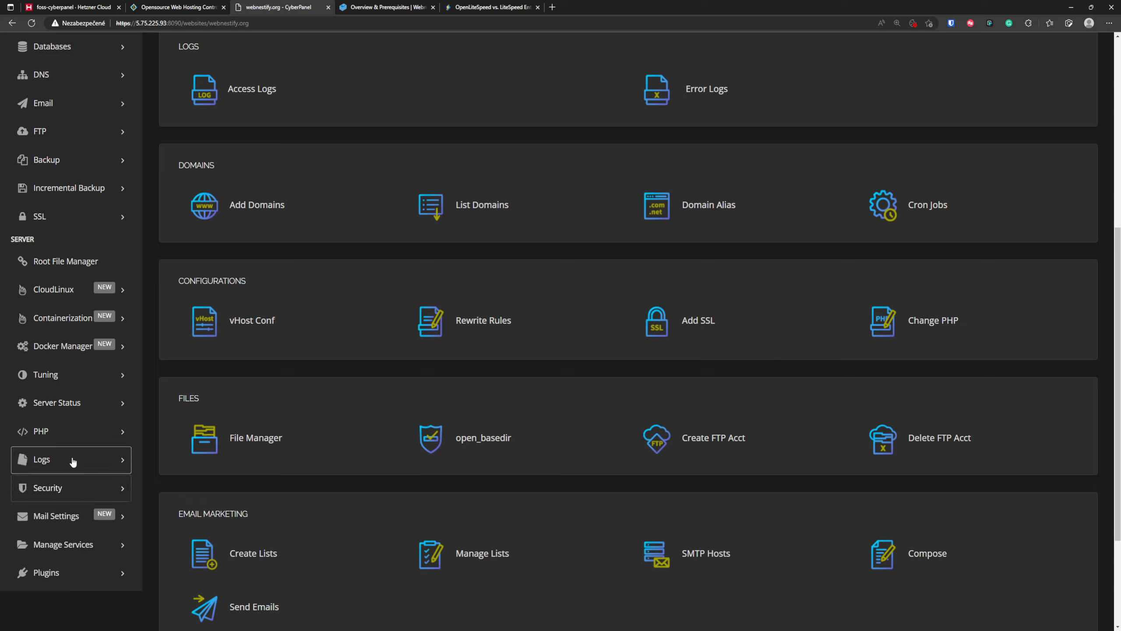
pyautogui.click(91, 223)
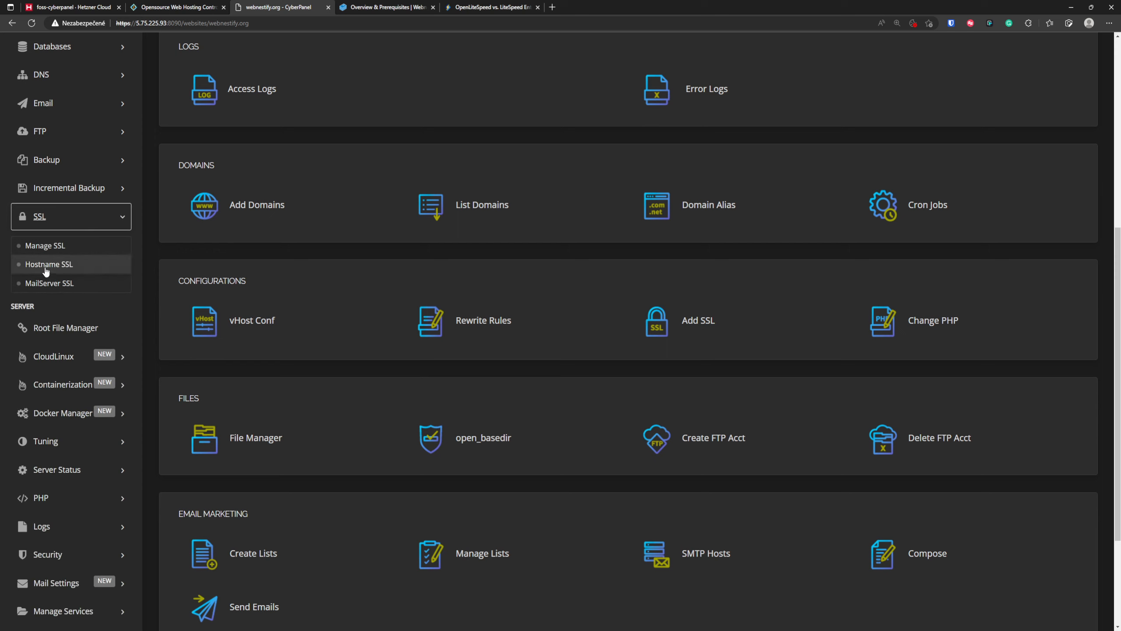
pyautogui.click(779, 196)
pyautogui.scroll(7, 695, 344)
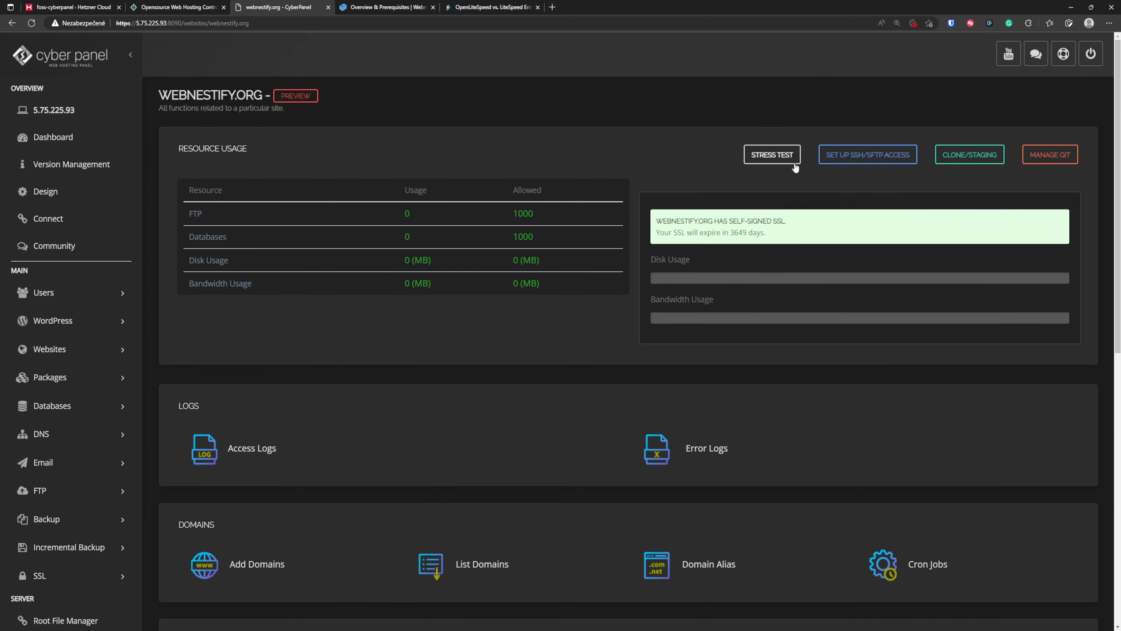
pyautogui.scroll(-7, 318, 330)
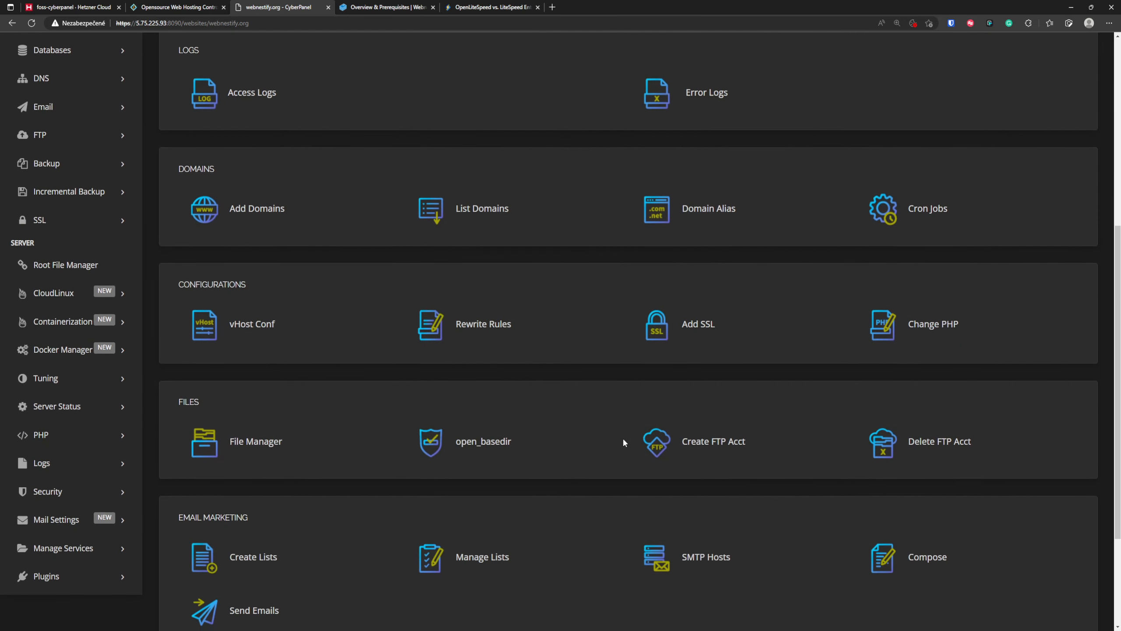
pyautogui.scroll(-3, 676, 514)
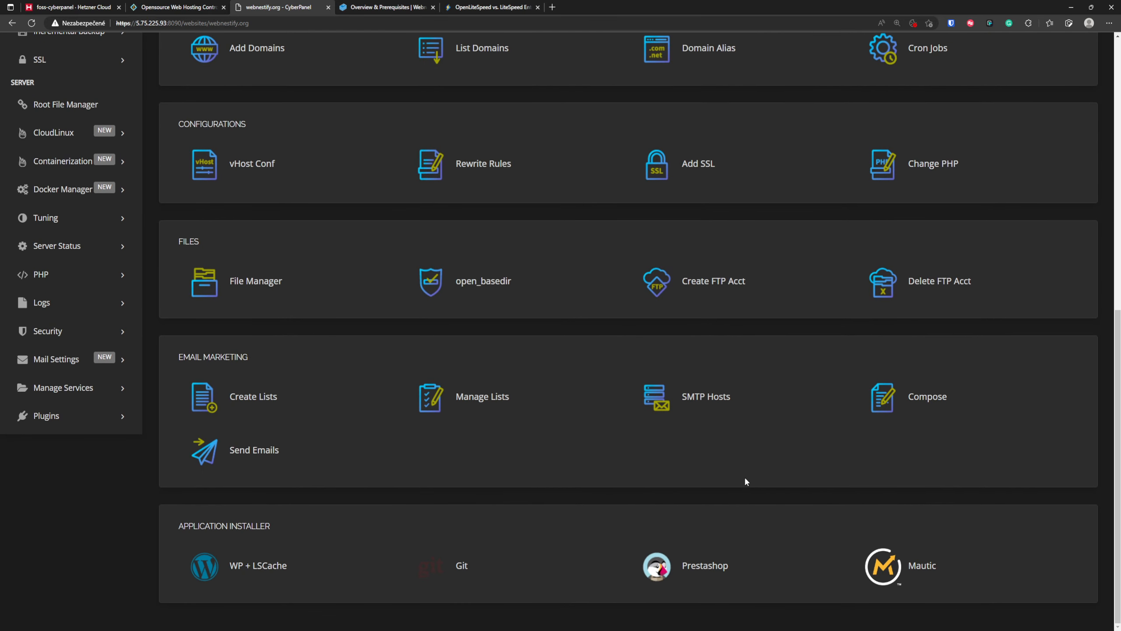
pyautogui.click(686, 160)
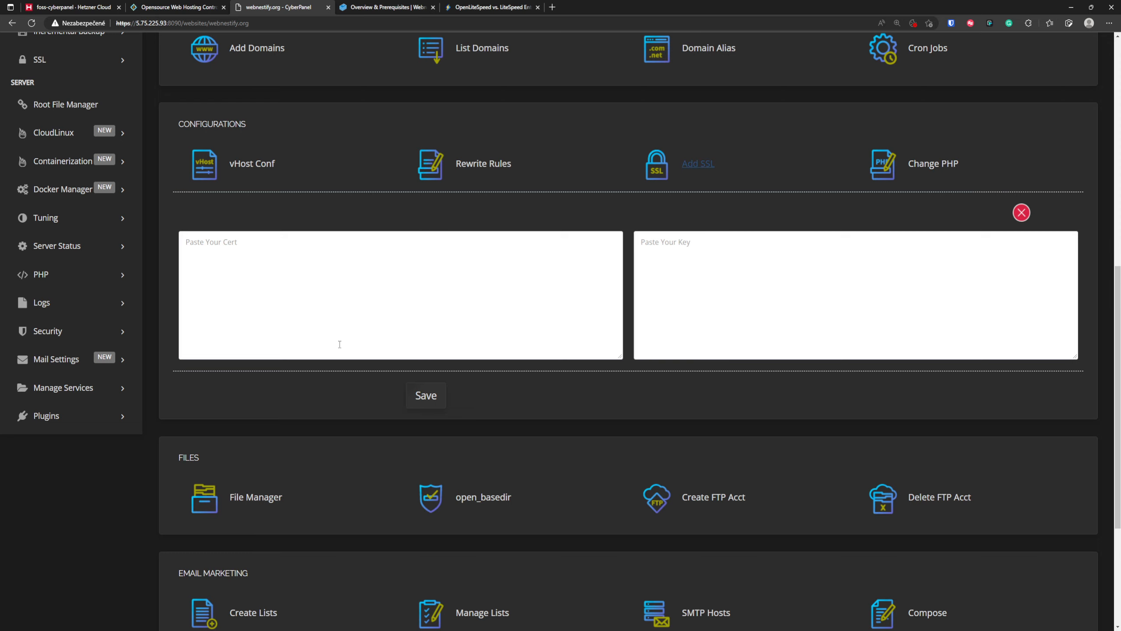
pyautogui.scroll(10, 494, 393)
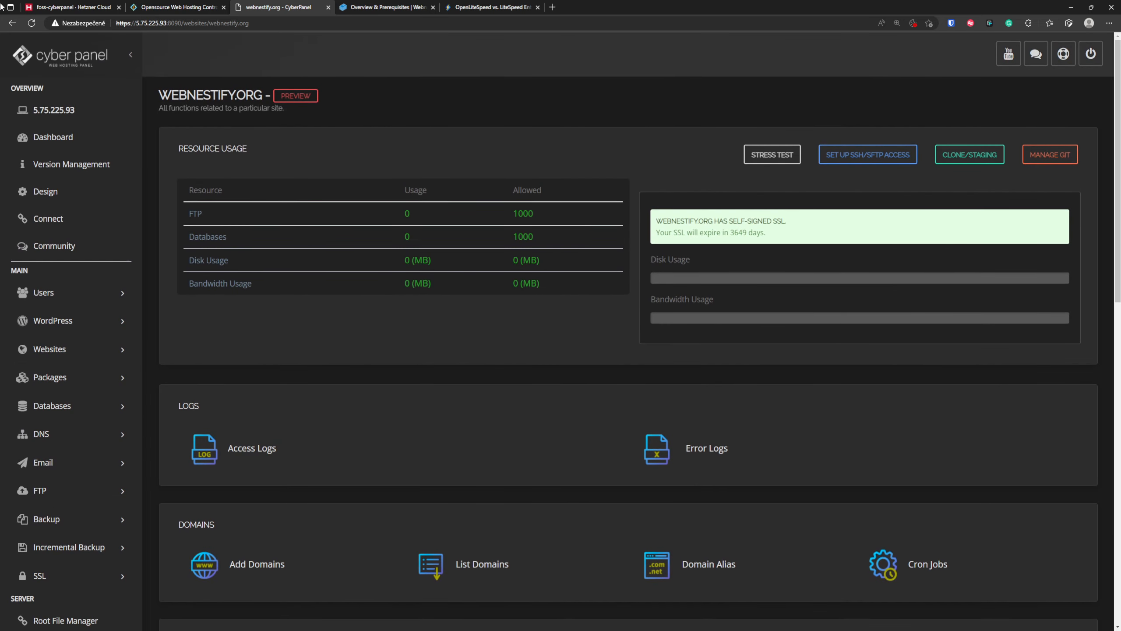
pyautogui.click(12, 23)
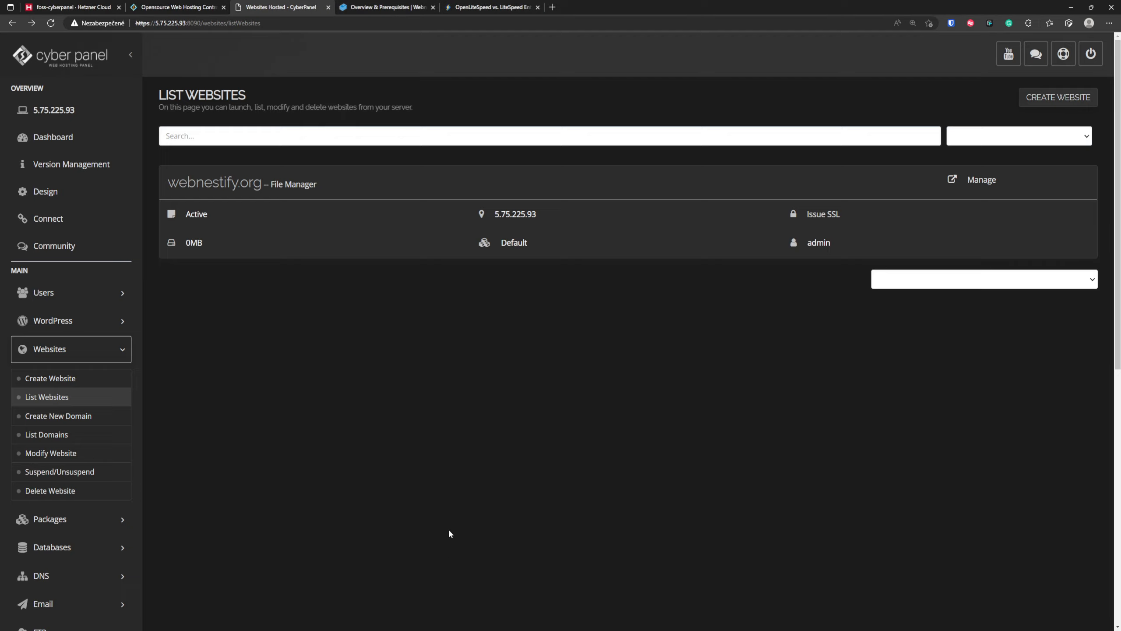
pyautogui.scroll(-6, 397, 463)
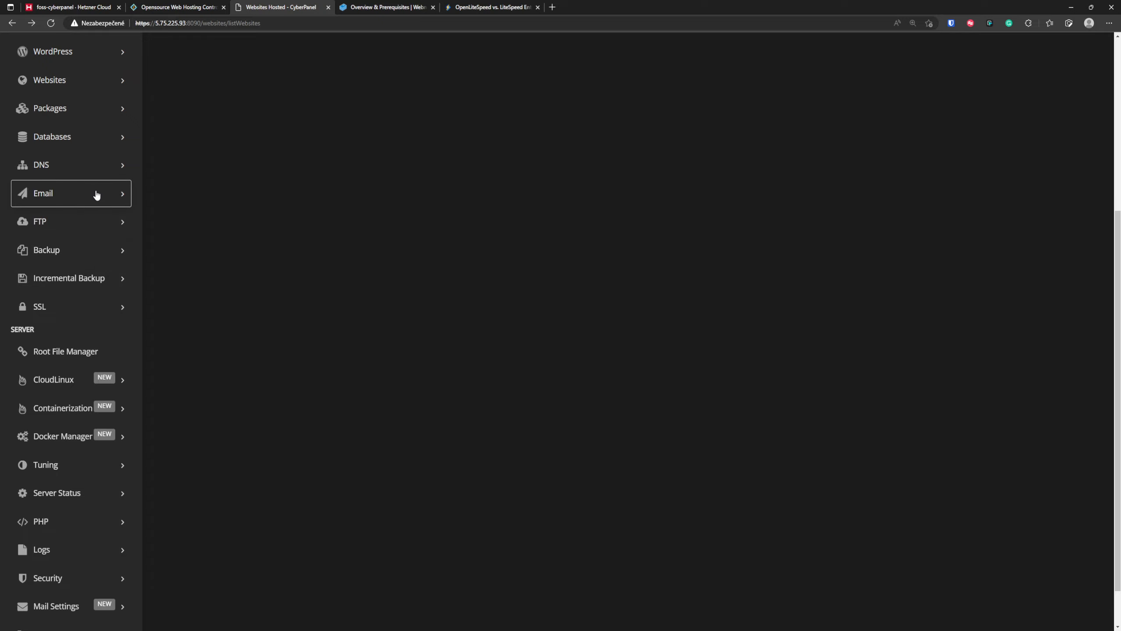
pyautogui.click(96, 195)
pyautogui.click(70, 224)
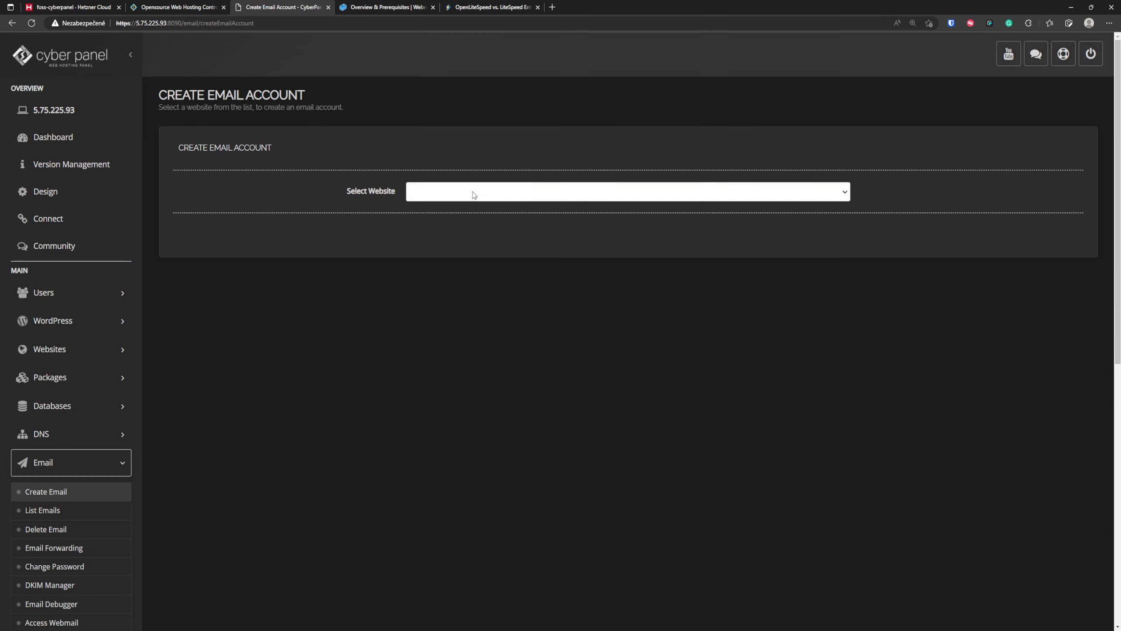
pyautogui.click(468, 195)
pyautogui.click(449, 218)
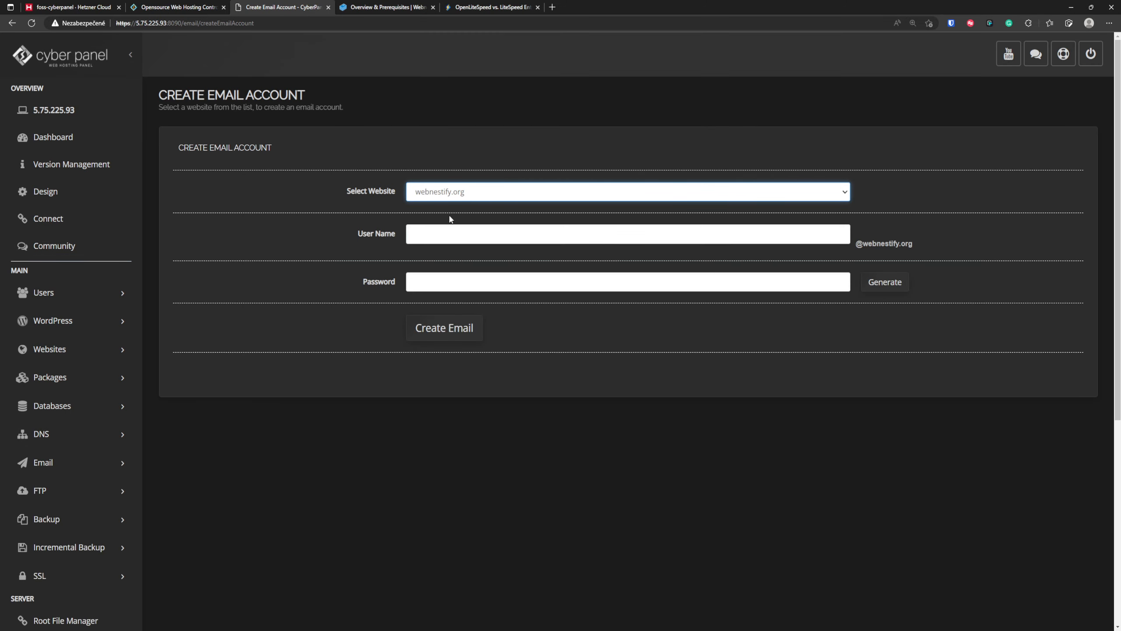
pyautogui.click(444, 232)
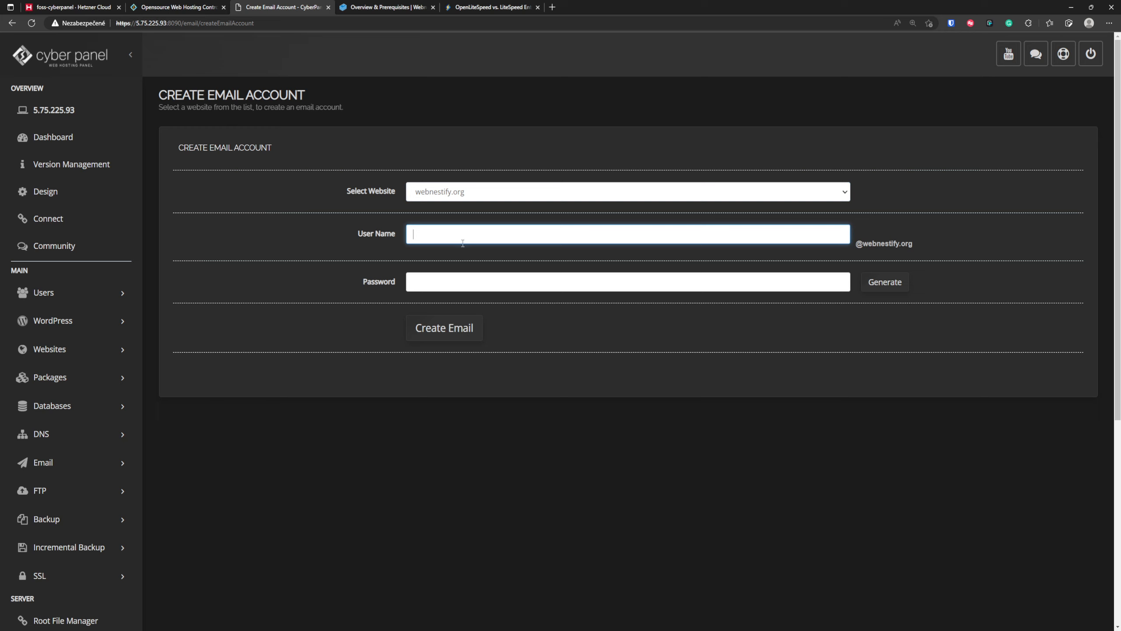
pyautogui.press('Tab')
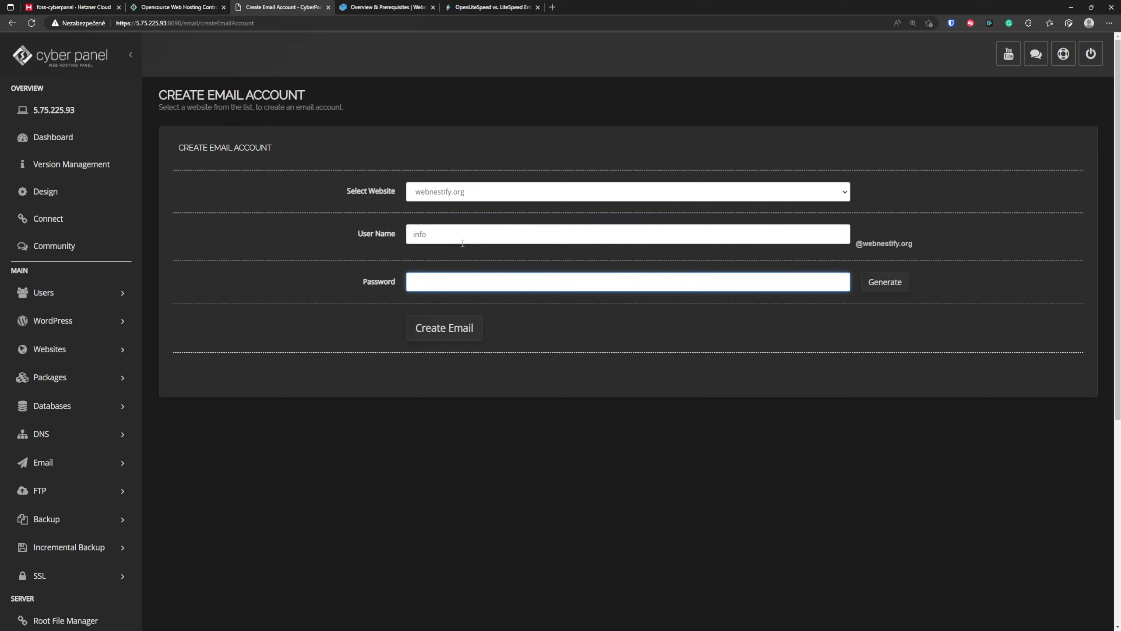
# - Generate a password for the email account, copy and accept it, and create the mailbox
pyautogui.click(883, 290)
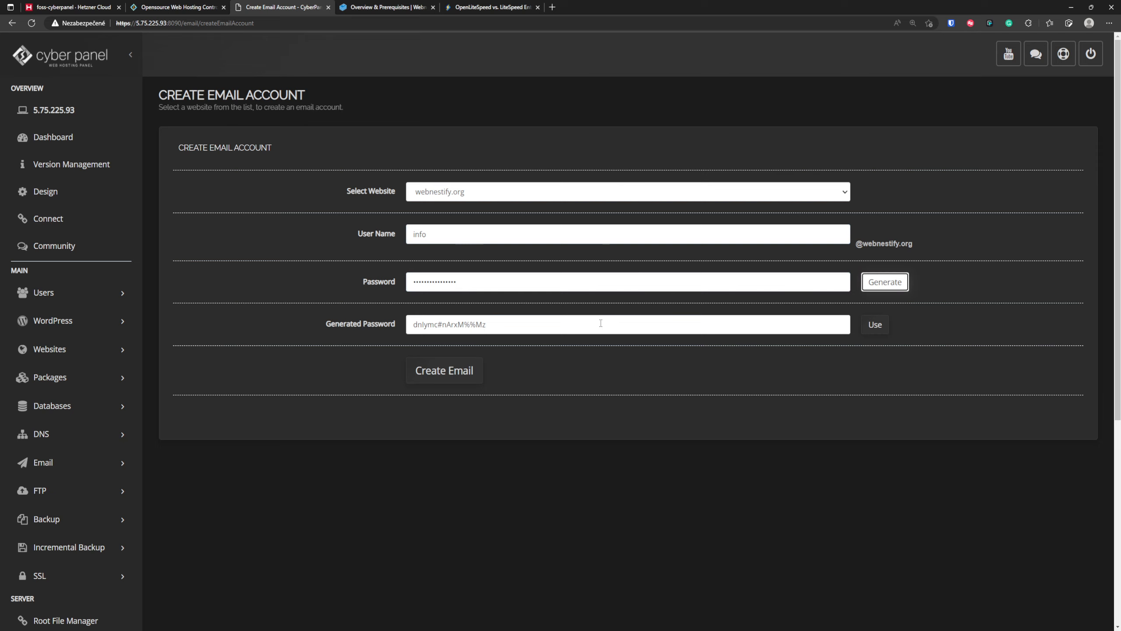
pyautogui.moveTo(601, 322); pyautogui.dragTo(384, 323)
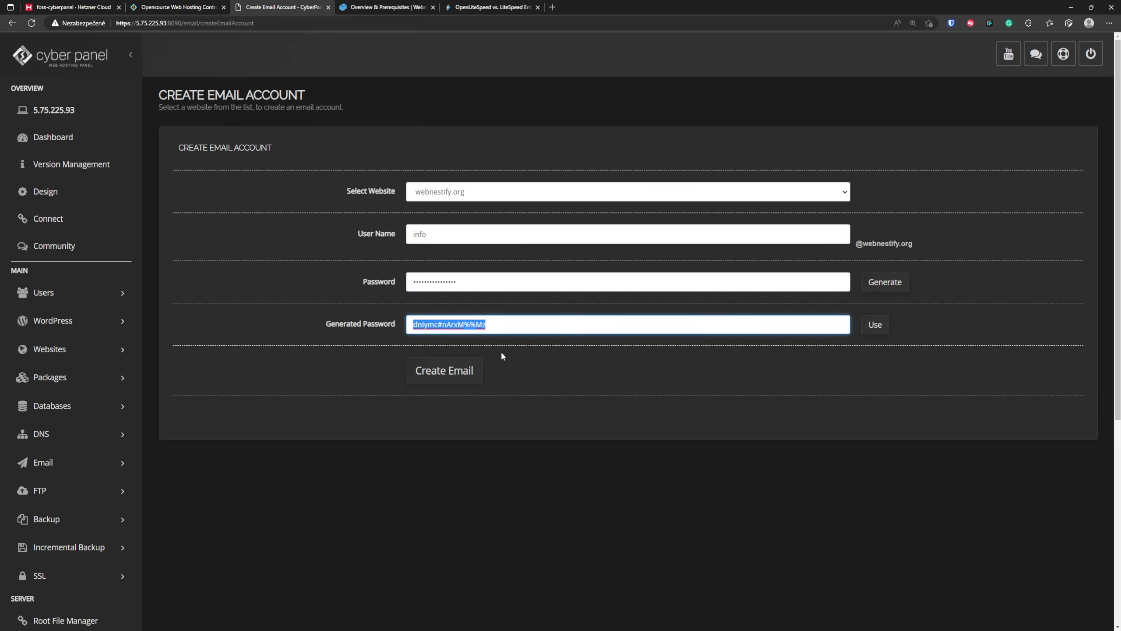
pyautogui.click(874, 325)
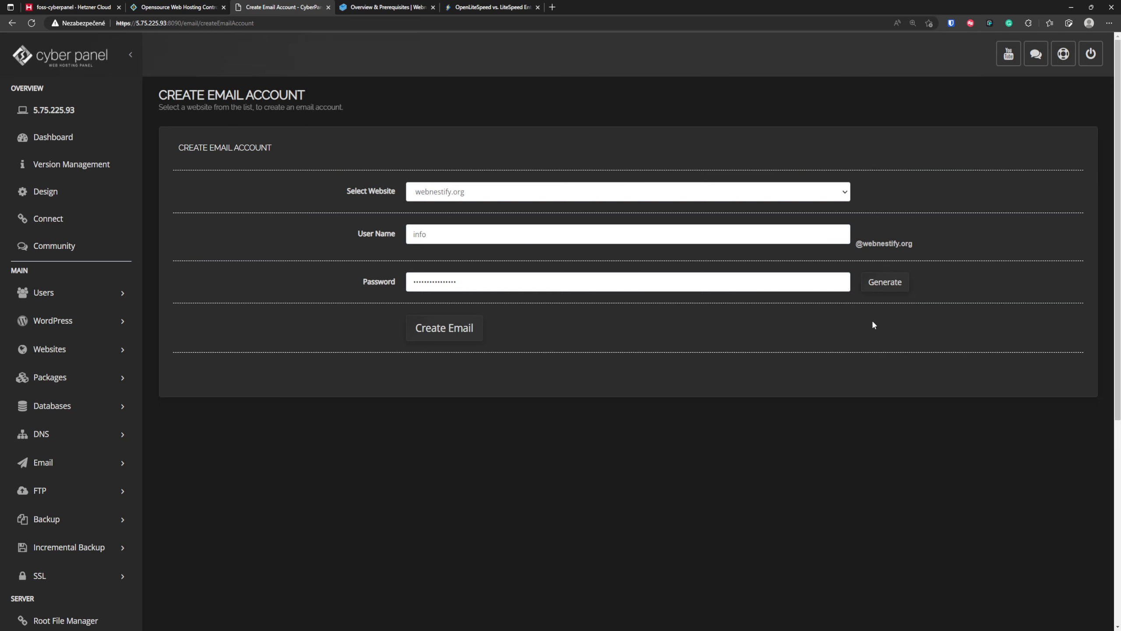
pyautogui.click(452, 328)
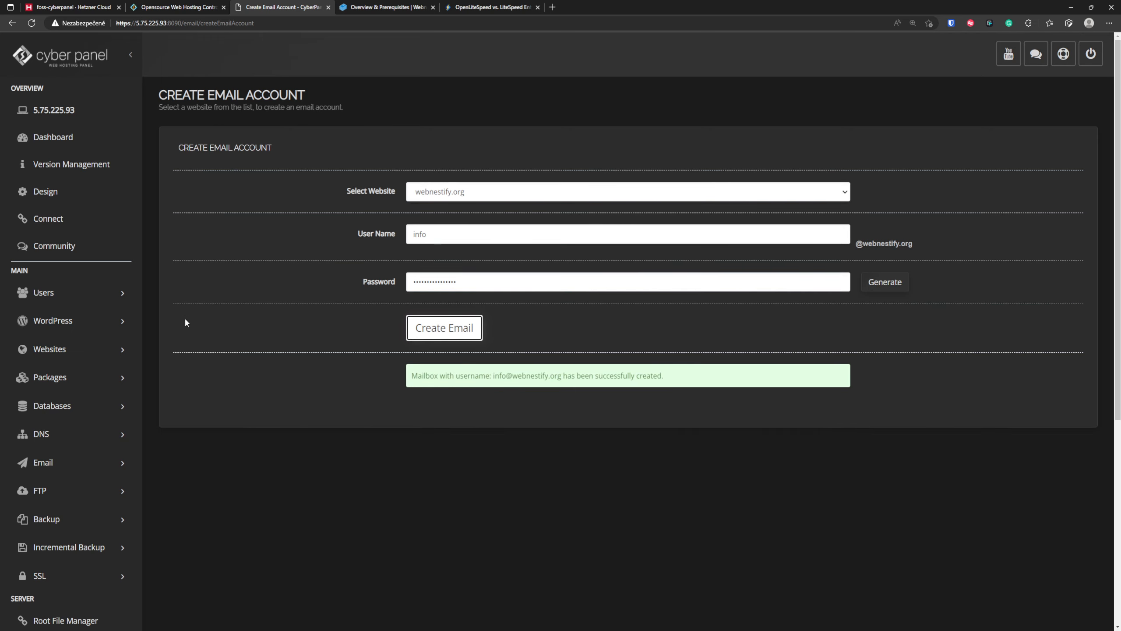
# - Open the webmail and log in with the new mailbox's email address and password
pyautogui.scroll(-4, 133, 345)
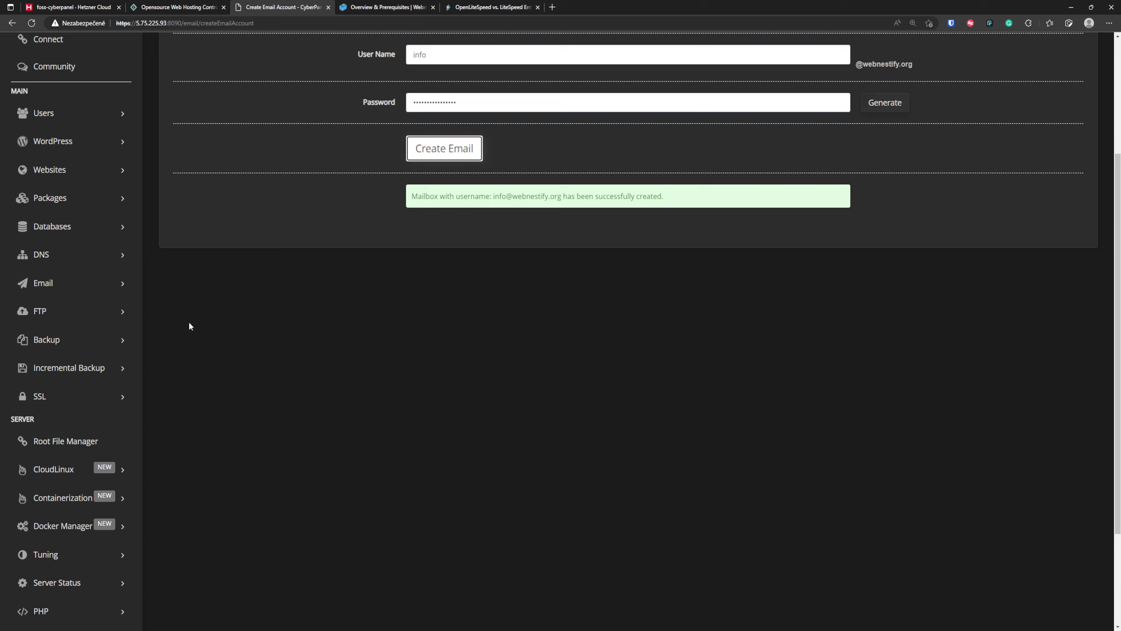
pyautogui.click(91, 282)
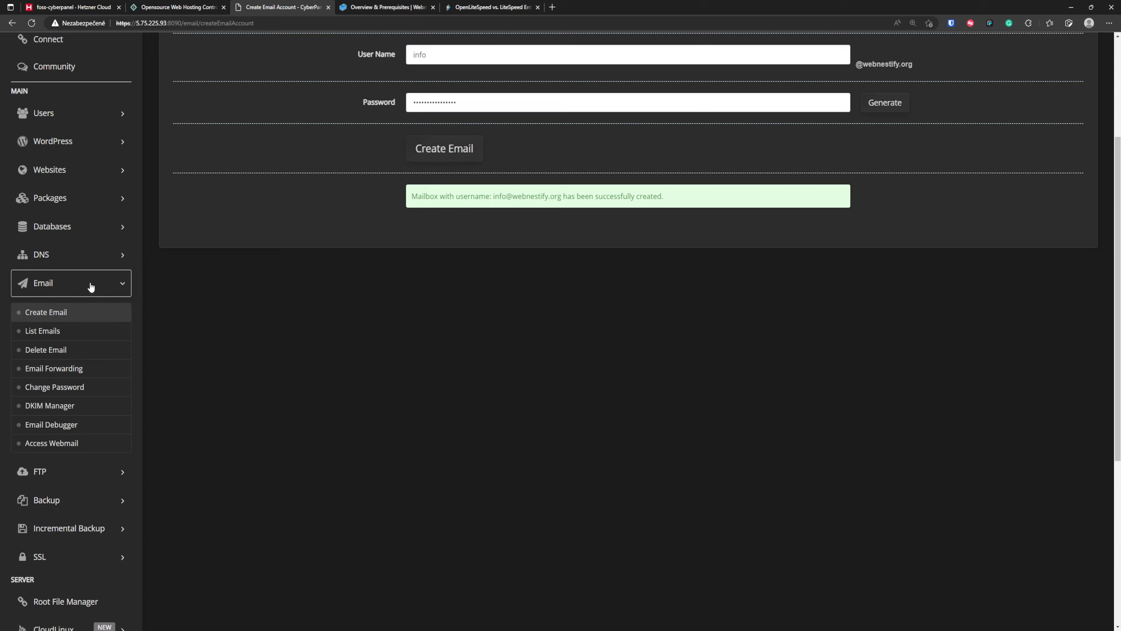
pyautogui.click(68, 444)
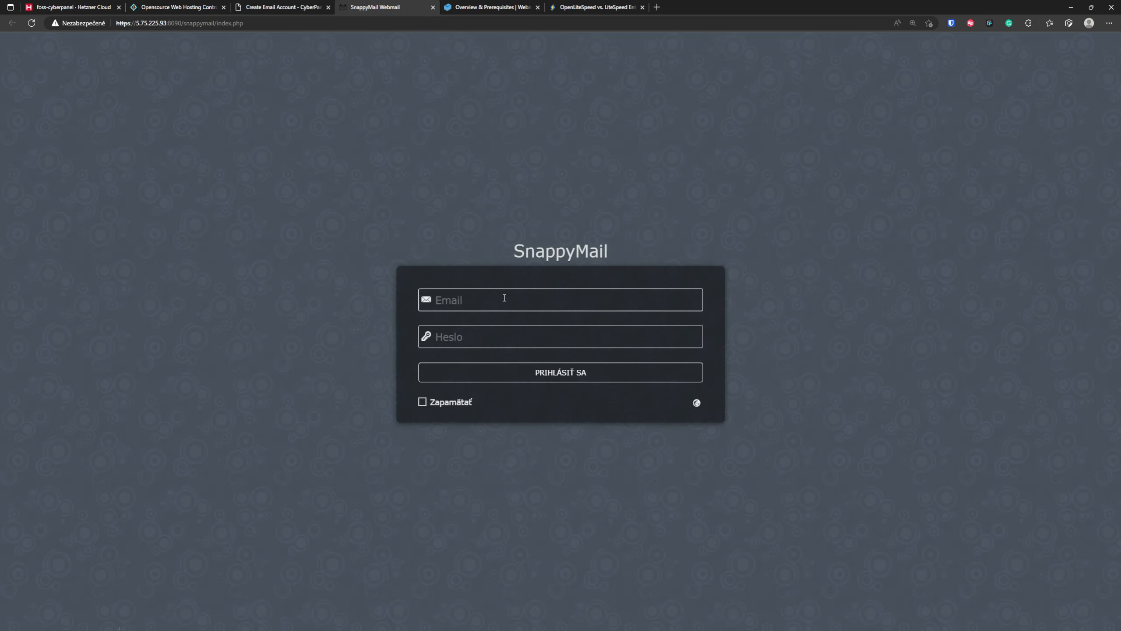
pyautogui.press('Tab')
pyautogui.hotkey('ctrl', 'v')
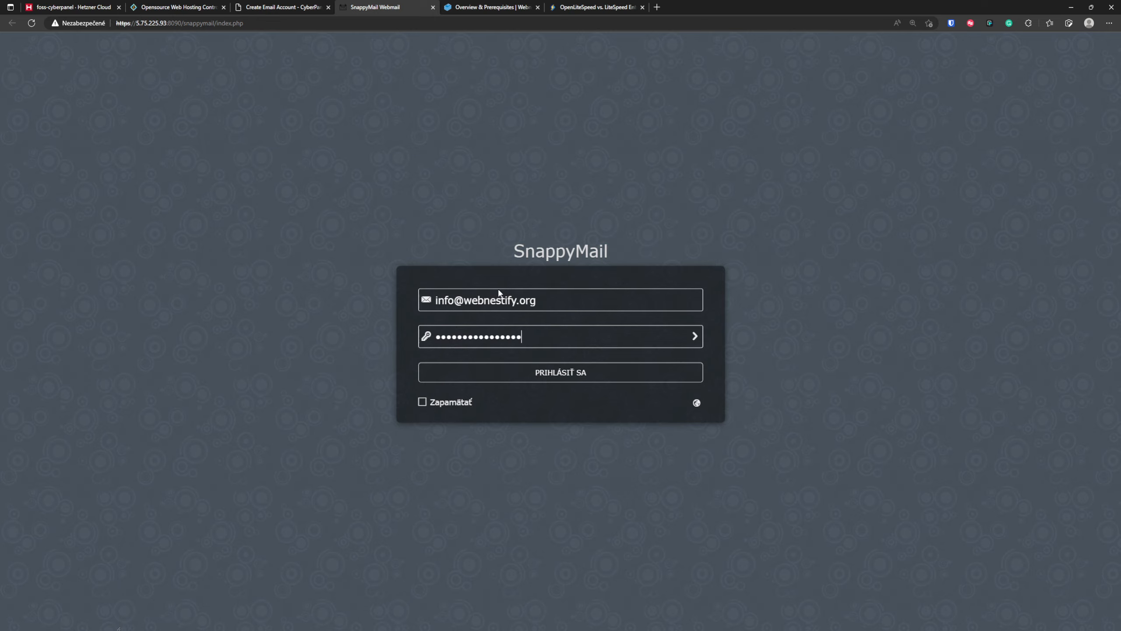
pyautogui.click(573, 373)
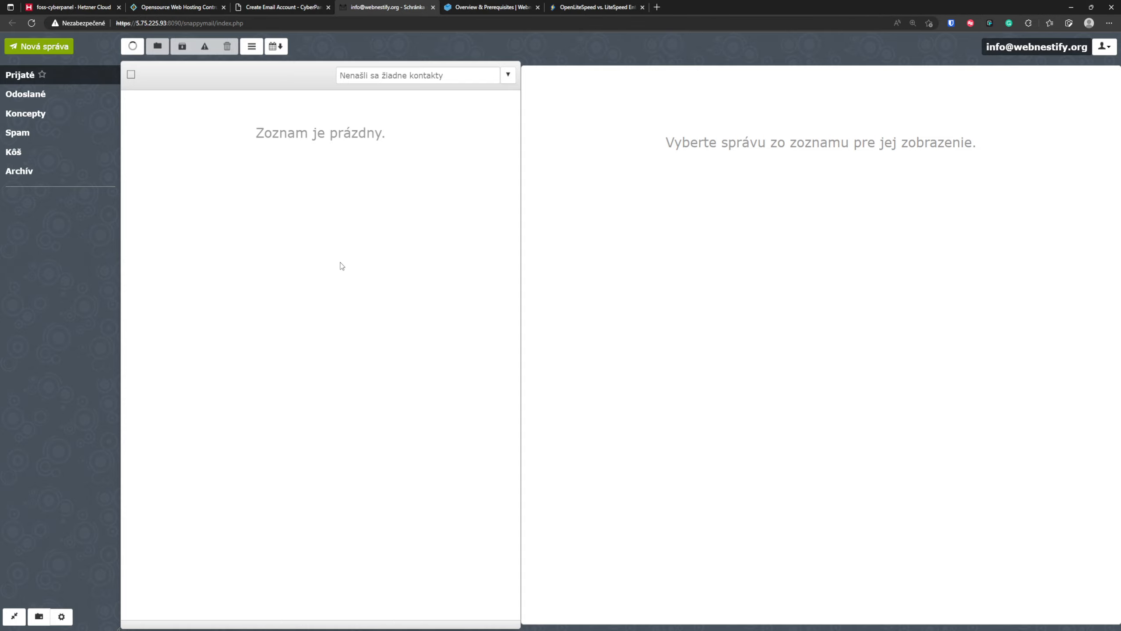
# - Get a test address from mail-tester.com in a new browser tab and address a new webmail message to it
pyautogui.hotkey('ctrl', '+')
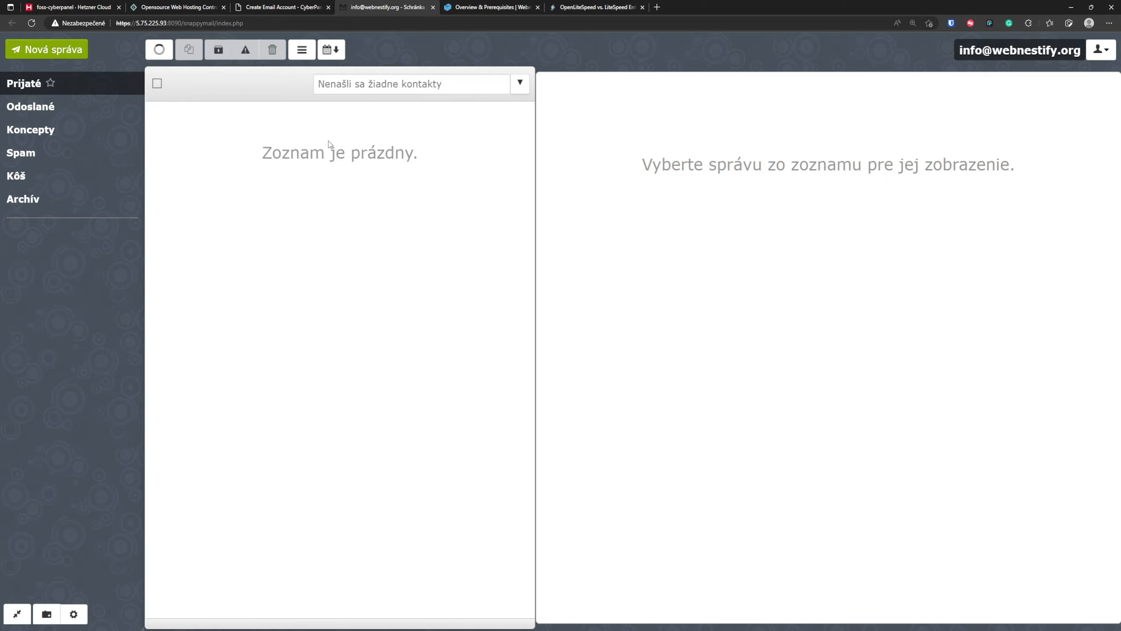
pyautogui.hotkey('ctrl', 't')
pyautogui.write('mail')
pyautogui.press('Return')
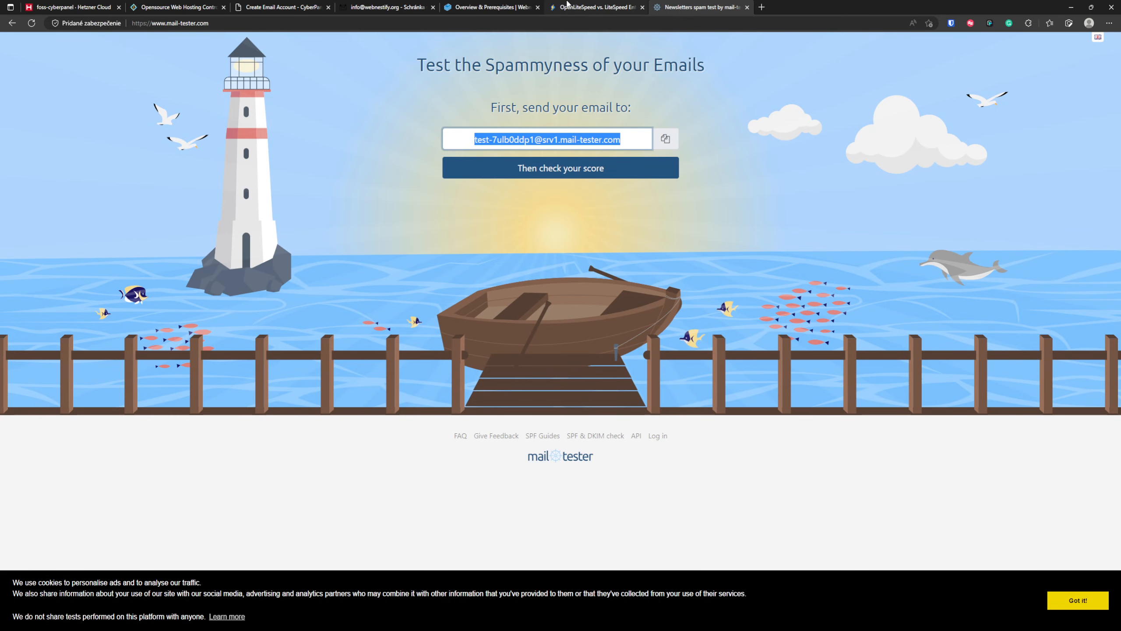
pyautogui.click(384, 7)
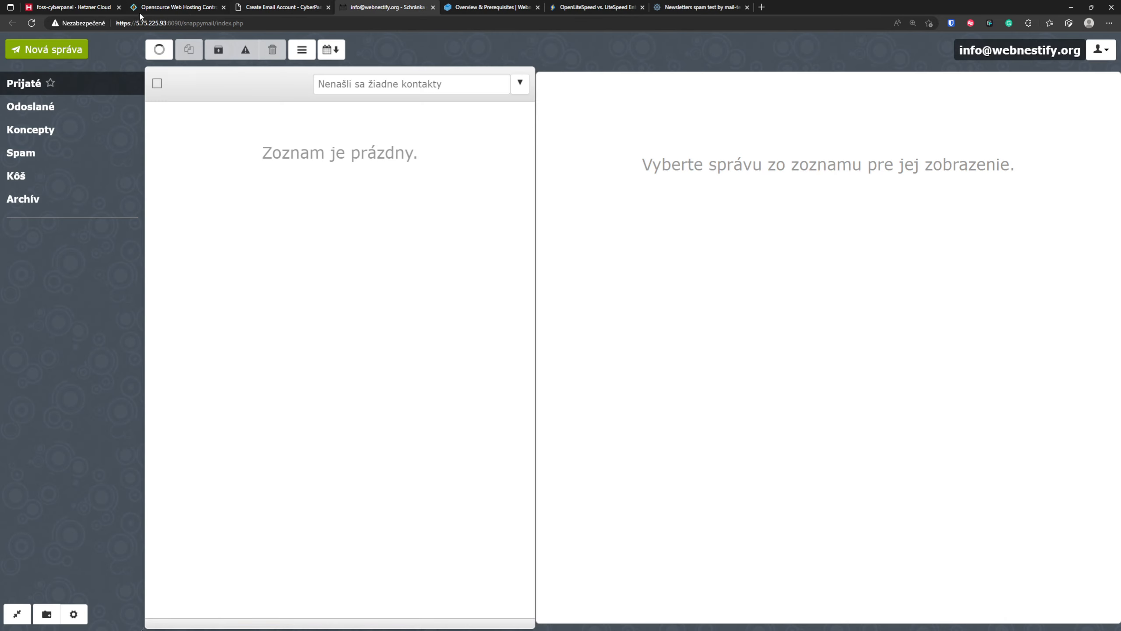
pyautogui.click(57, 51)
pyautogui.hotkey('ctrl', 'v')
pyautogui.press('Tab')
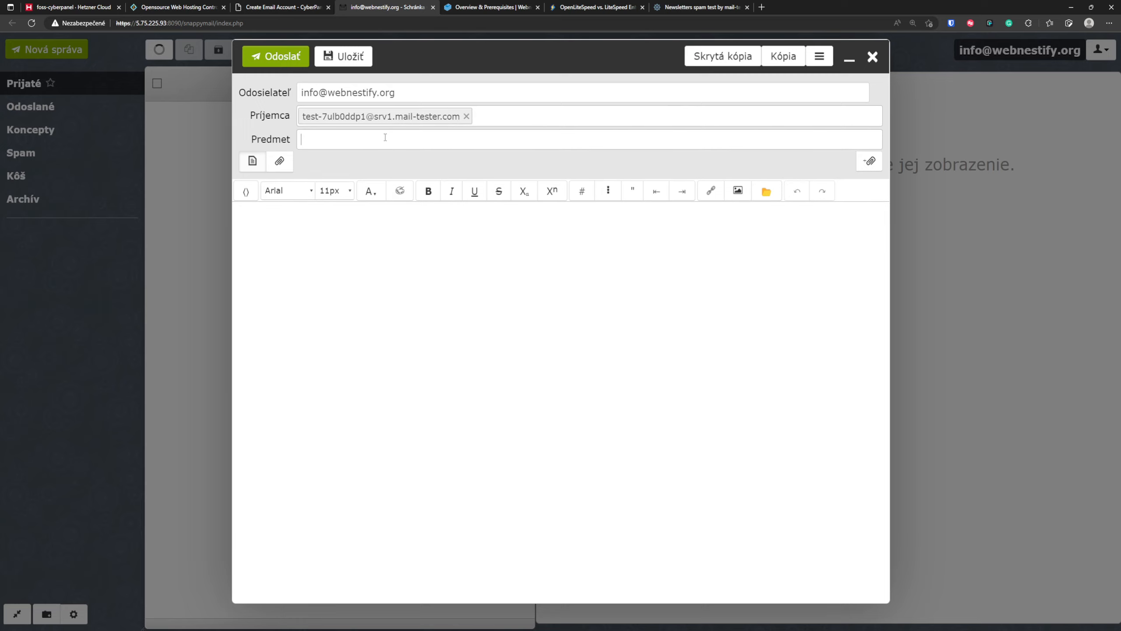
# - Give the message the subject "This is our new mail server" and the body "Hello world!", and send it
pyautogui.write('This is our new mail server')
pyautogui.press('Tab')
pyautogui.press('Tab')
pyautogui.press('Tab')
pyautogui.write('Hello world')
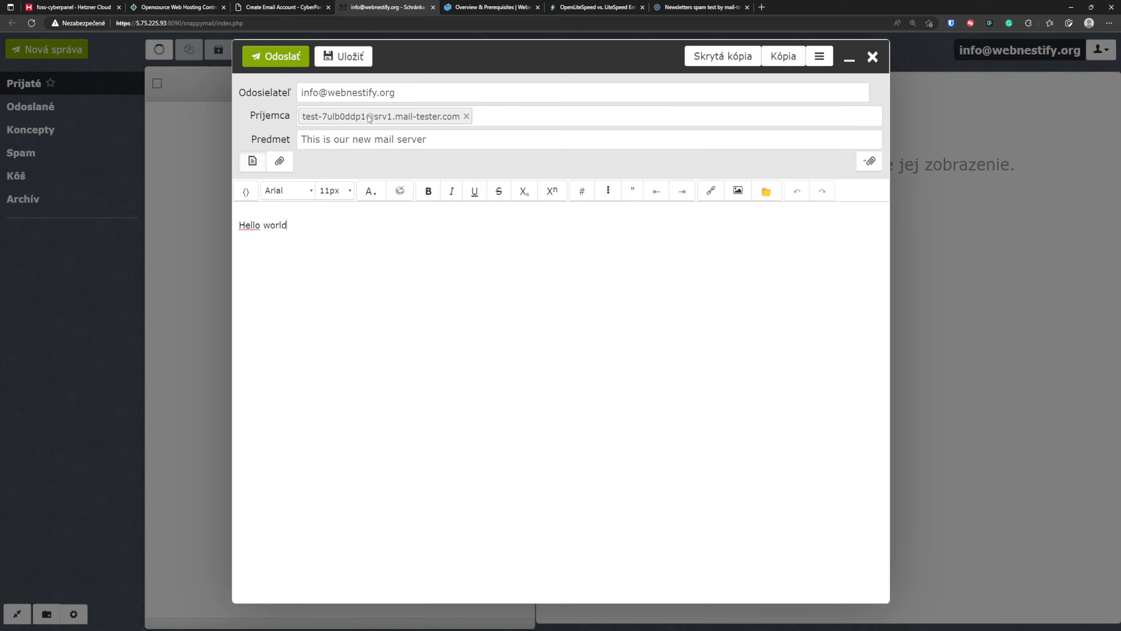
pyautogui.click(267, 56)
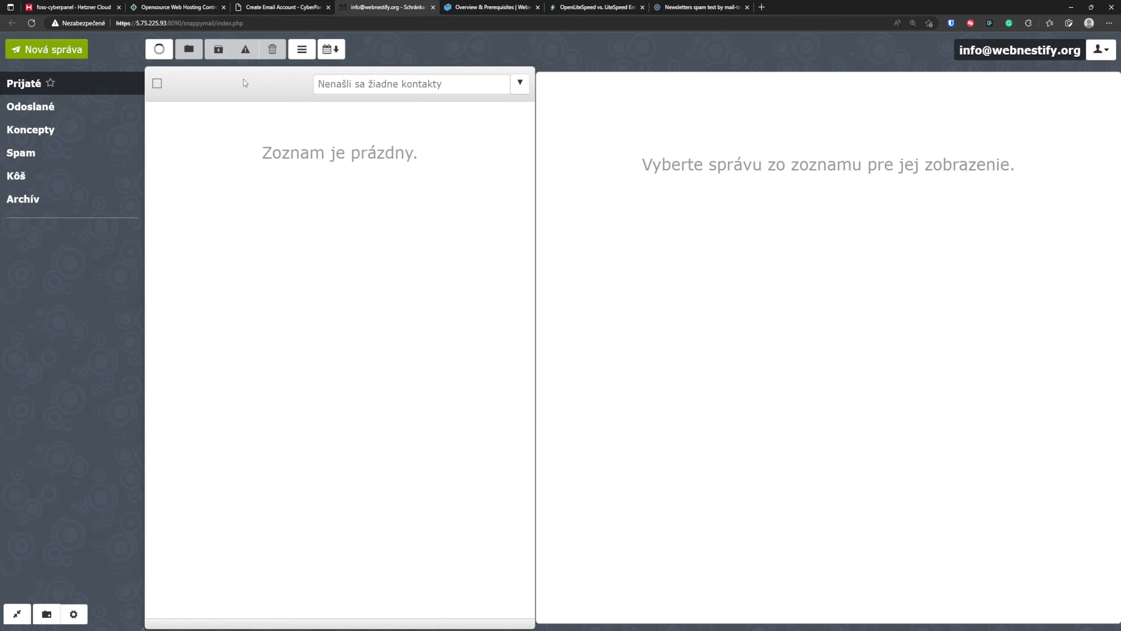
# - Check the sent message's score on mail-tester.com and examine the server authentication results in the DKIM signature section
pyautogui.click(698, 8)
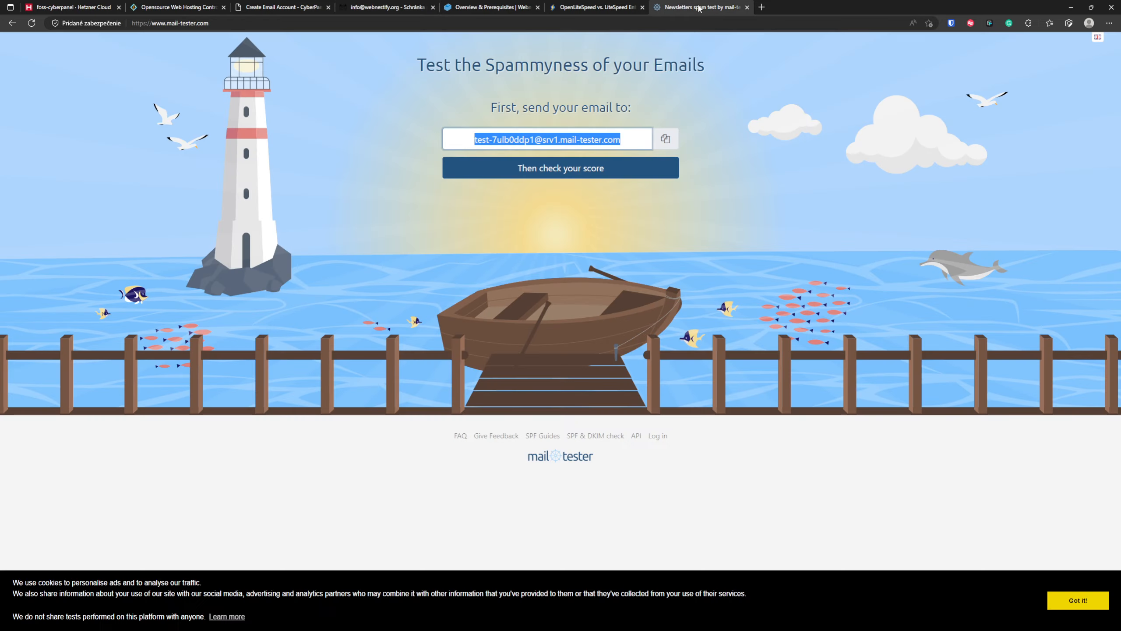
pyautogui.click(590, 173)
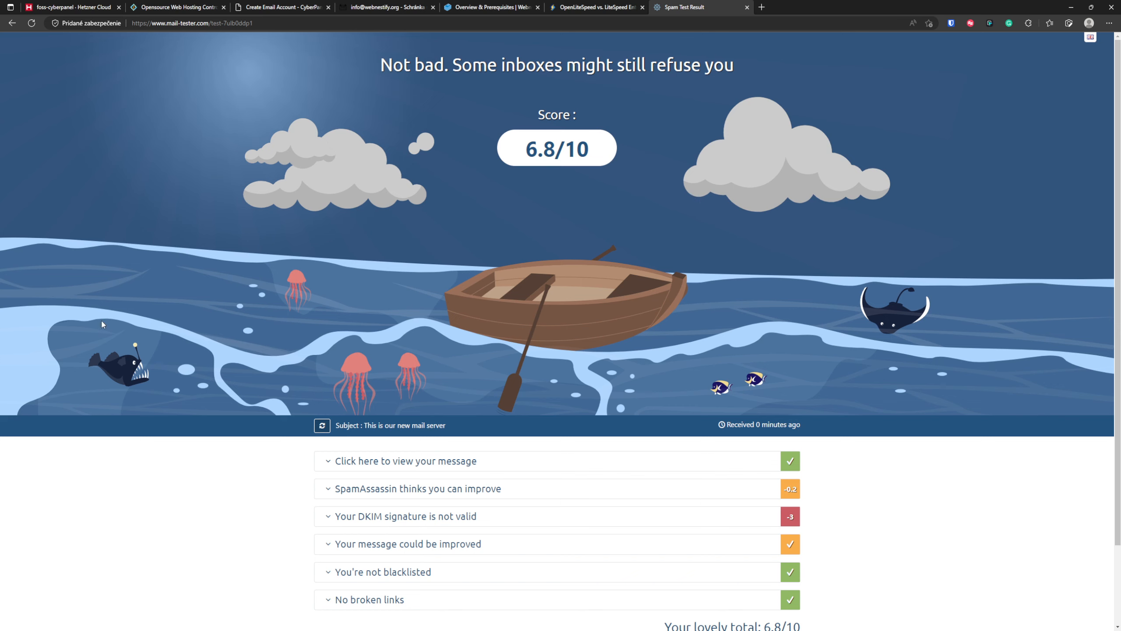
pyautogui.scroll(-2, 354, 119)
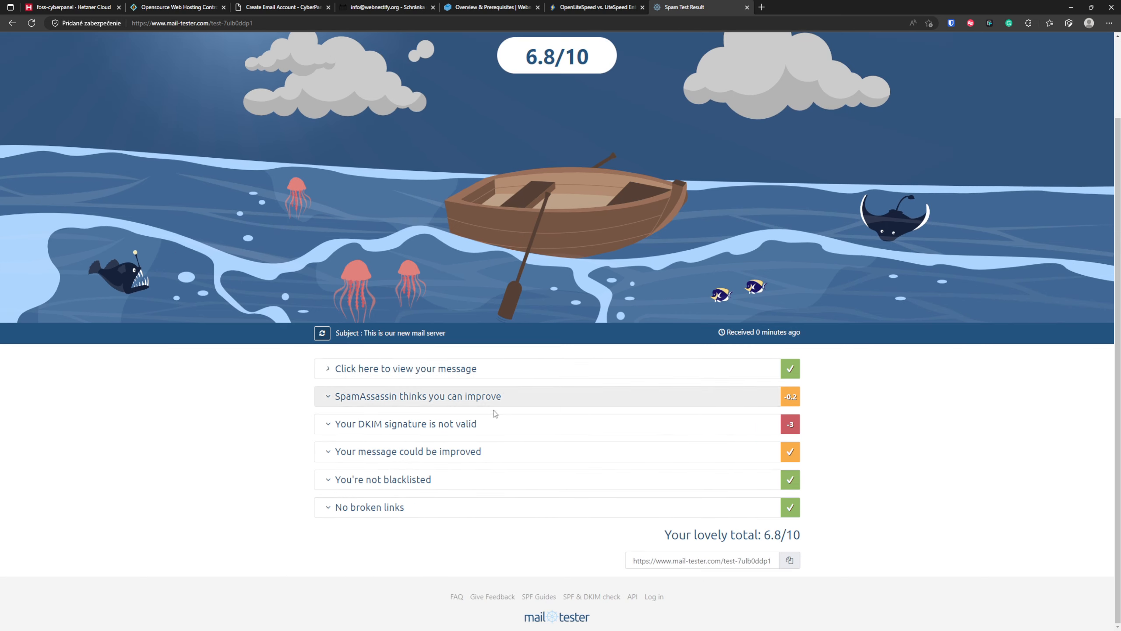
pyautogui.click(492, 425)
pyautogui.scroll(-4, 171, 432)
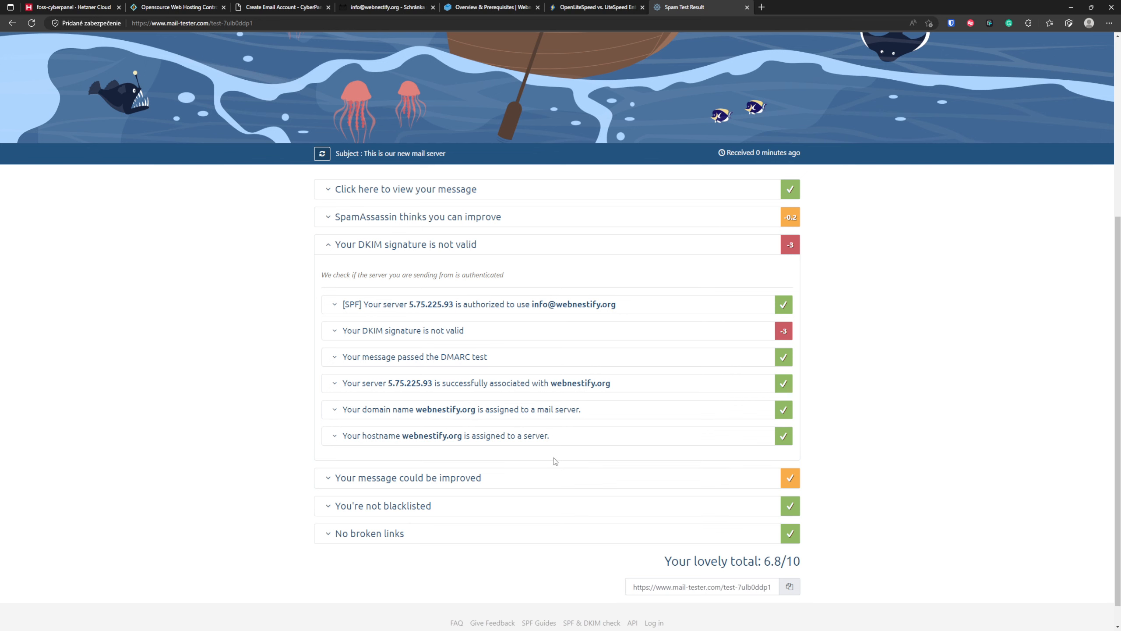
pyautogui.click(462, 443)
pyautogui.click(463, 442)
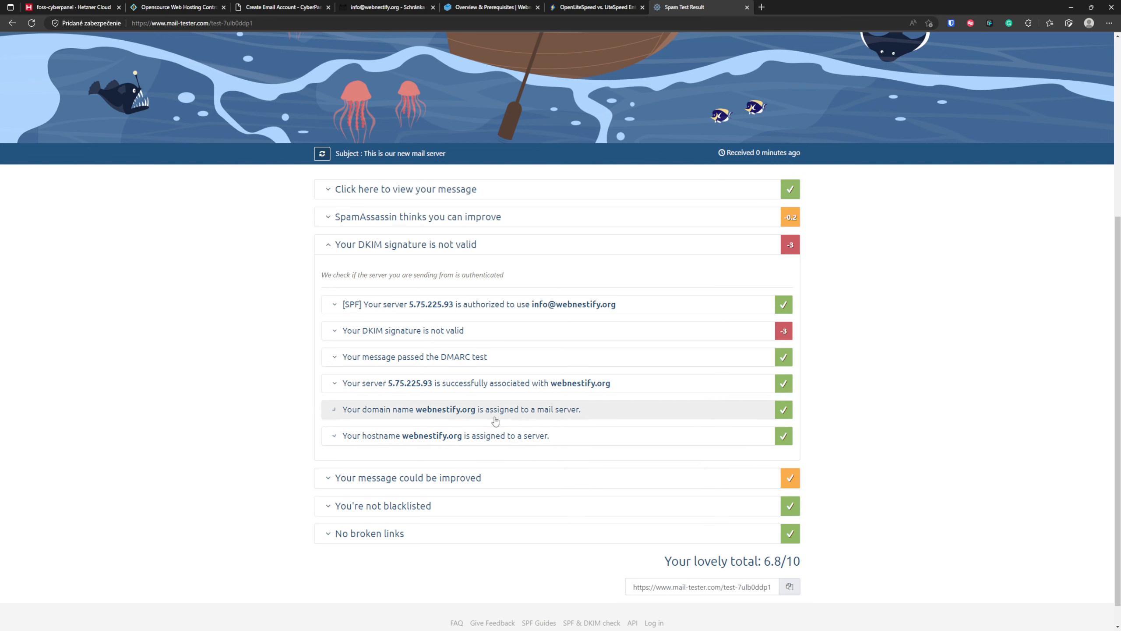
pyautogui.click(495, 417)
pyautogui.moveTo(504, 412); pyautogui.dragTo(509, 411)
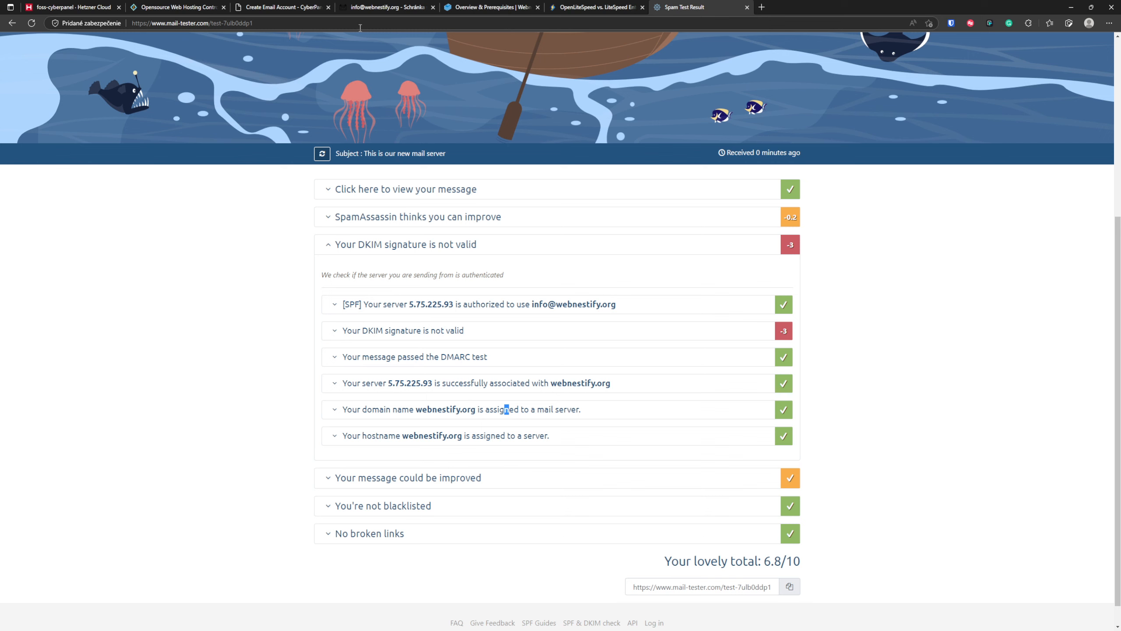
# - Go back to CyberPanel and fetch the DKIM keys of webnestify.org in the DKIM Manager
pyautogui.click(264, 6)
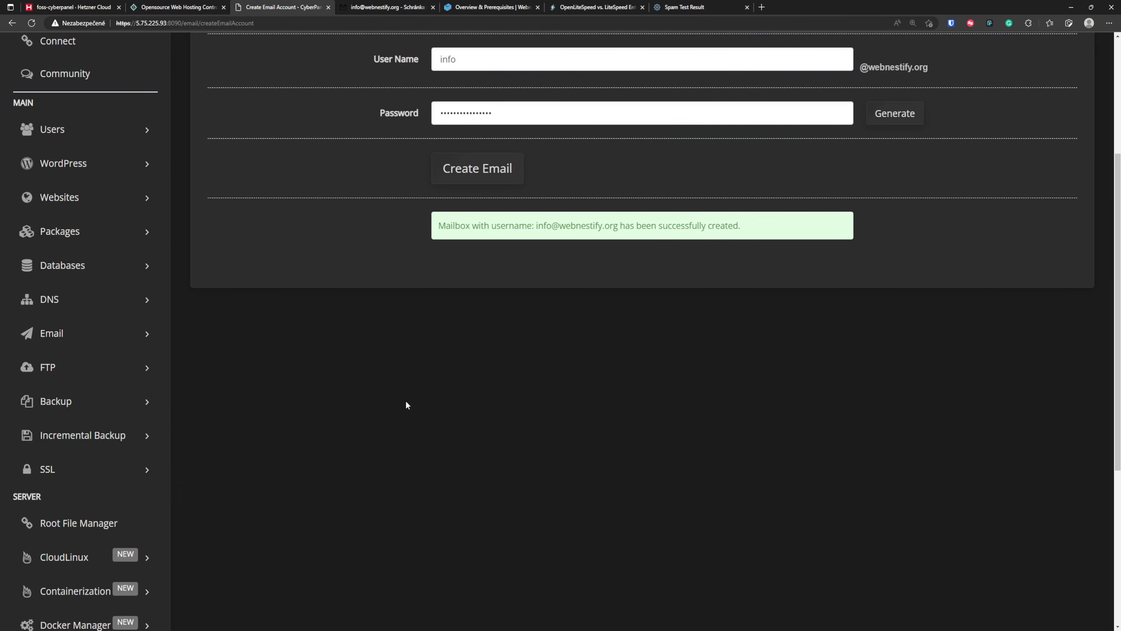
pyautogui.click(149, 334)
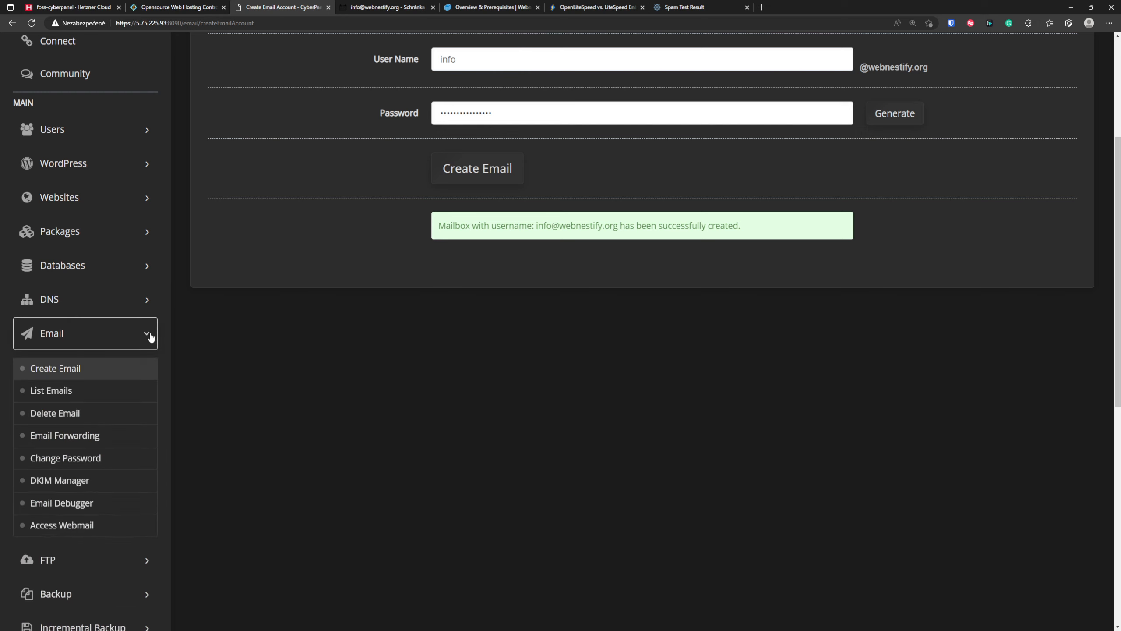
pyautogui.click(82, 481)
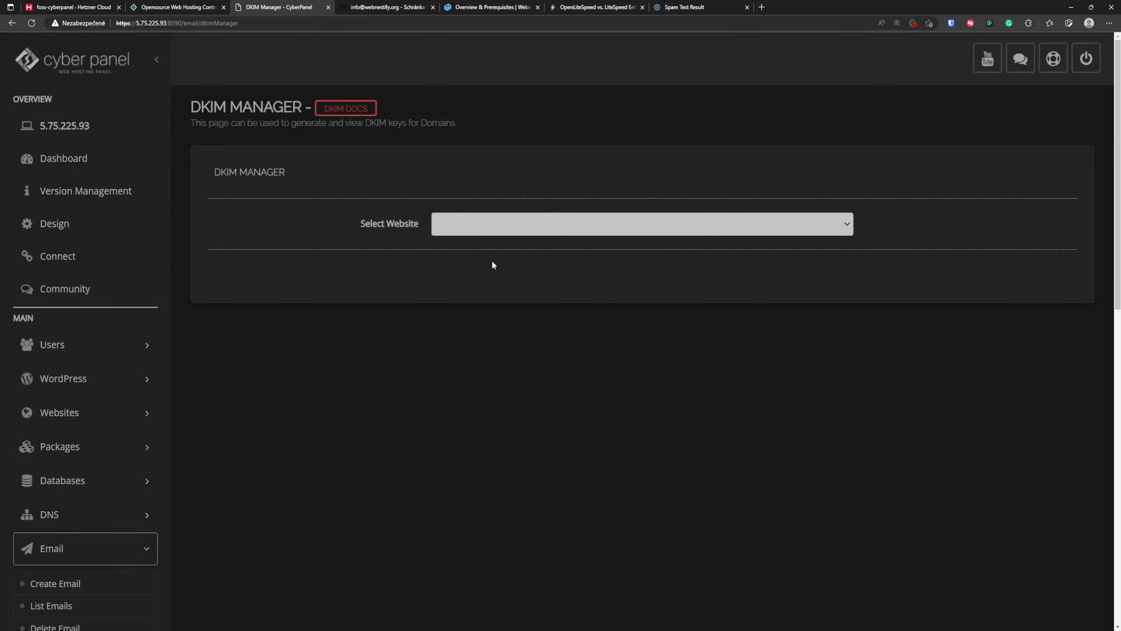
pyautogui.click(501, 224)
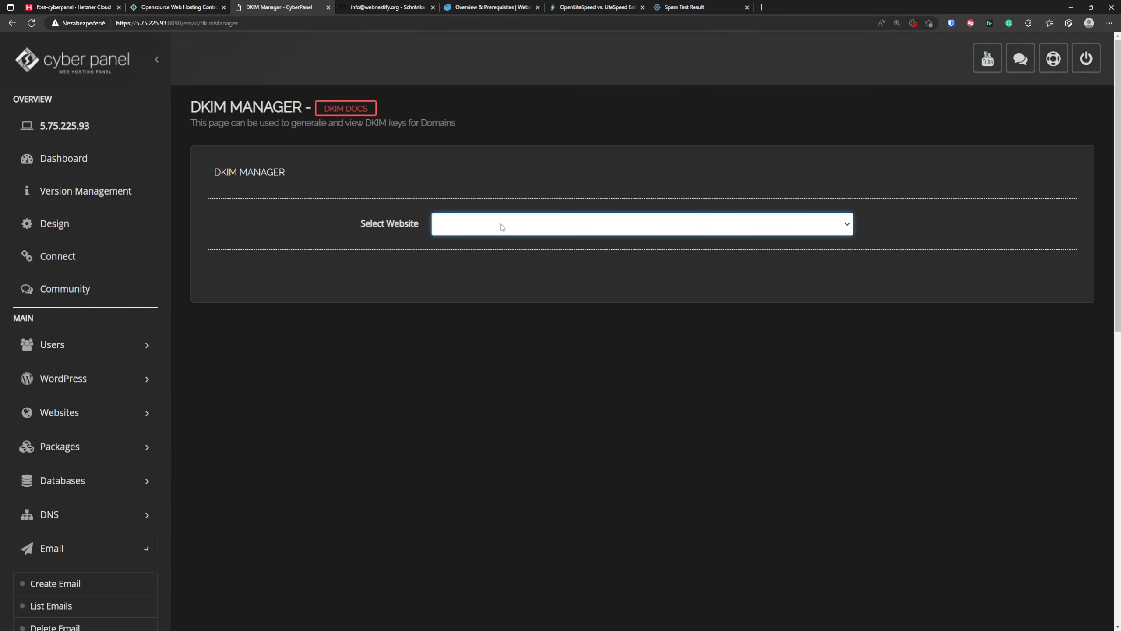
pyautogui.click(480, 249)
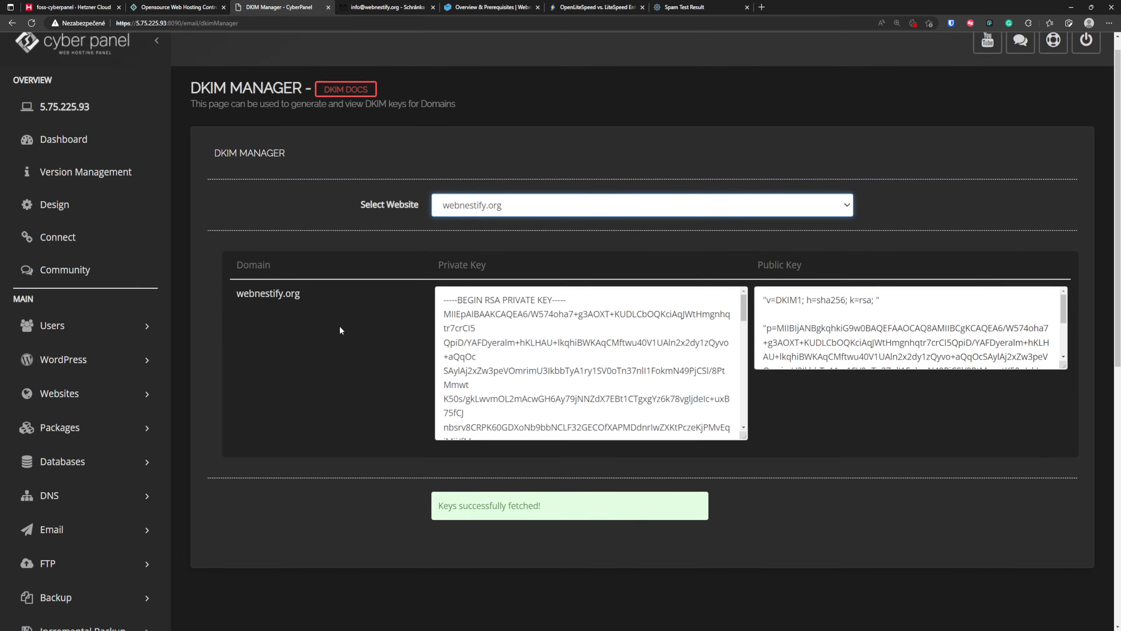
# - Review the public DKIM key of webnestify.org and copy its entire text
pyautogui.scroll(-4, 341, 325)
pyautogui.click(873, 181)
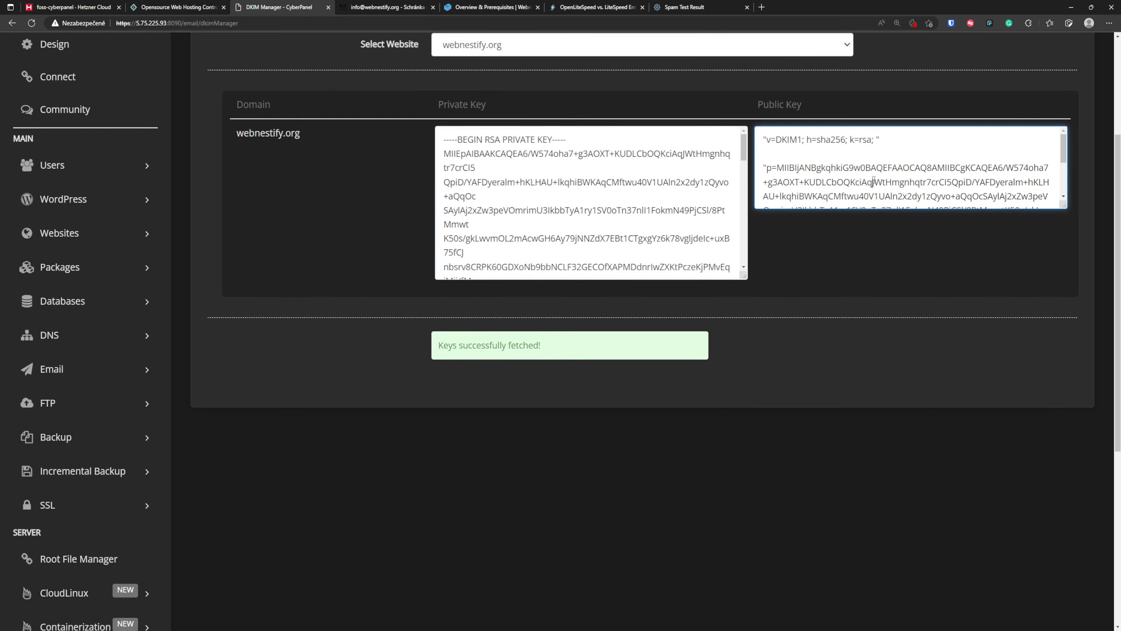
pyautogui.scroll(-1, 879, 176)
pyautogui.scroll(1, 886, 168)
pyautogui.hotkey('ctrl', 'a')
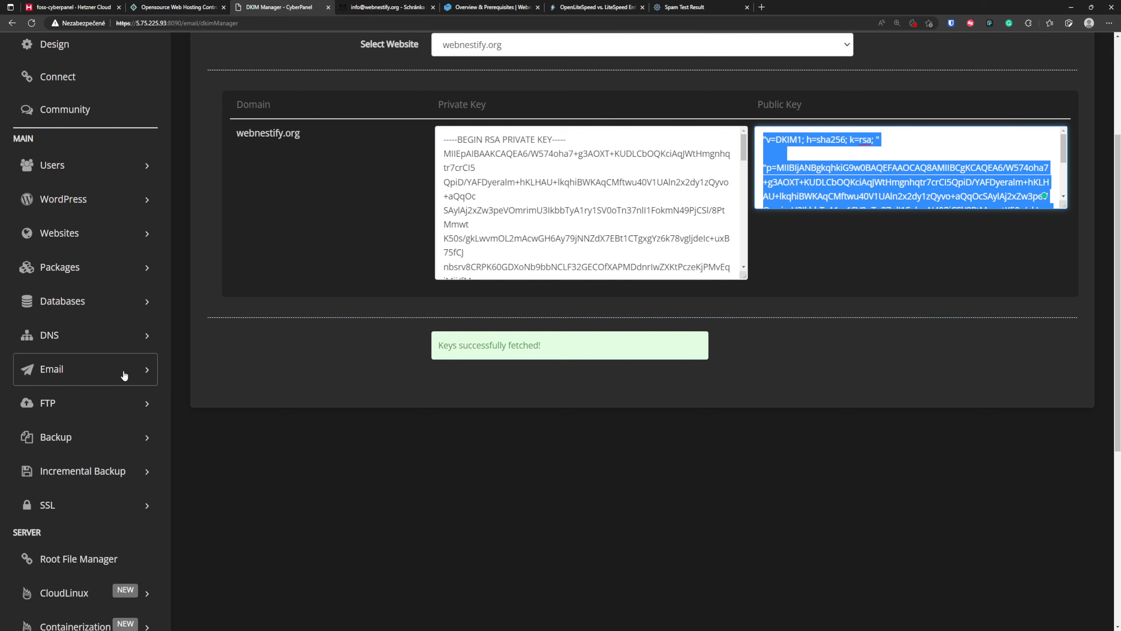
# - Open the TXT records in webnestify.org's DNS zone and check the DKIM value of default._domainkey.webnestify.org
pyautogui.click(141, 334)
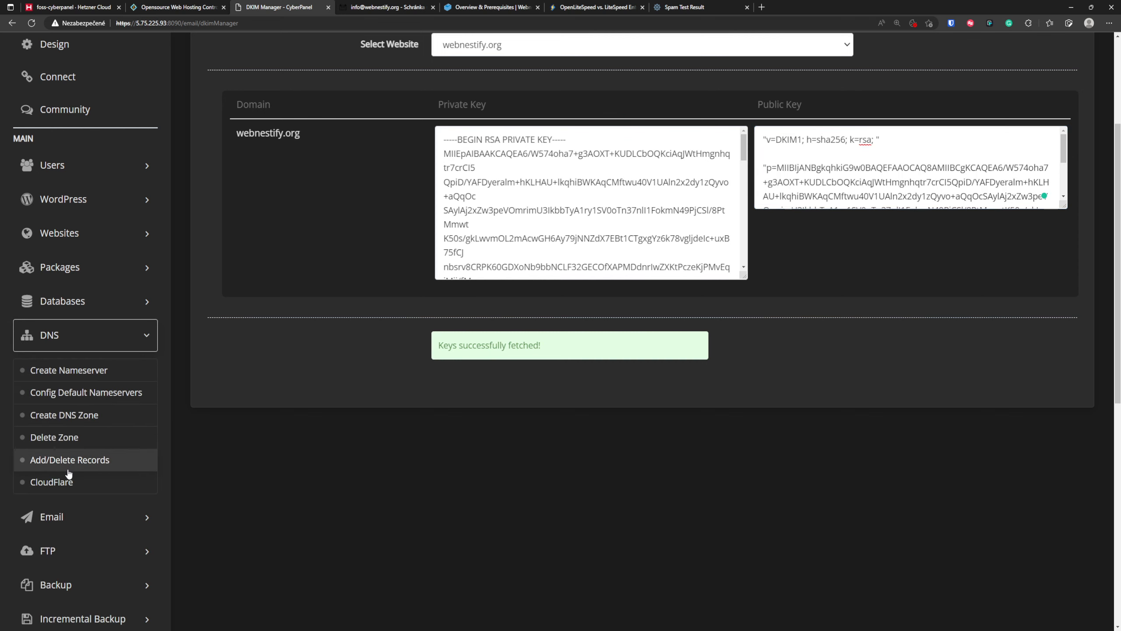
pyautogui.click(81, 460)
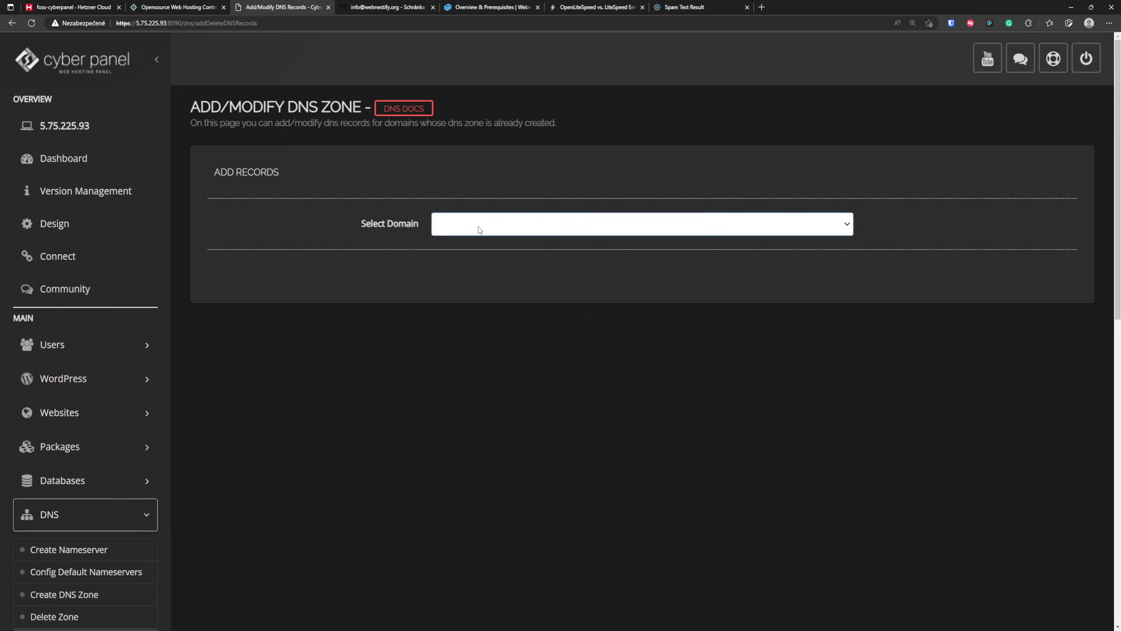
pyautogui.click(478, 226)
pyautogui.click(474, 256)
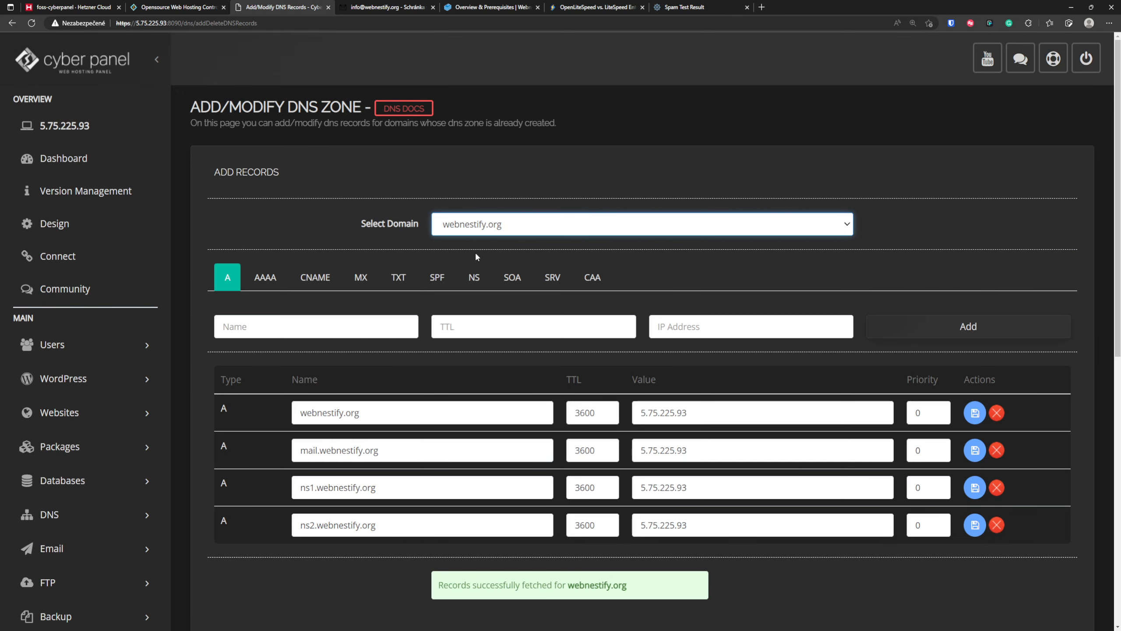
pyautogui.click(400, 281)
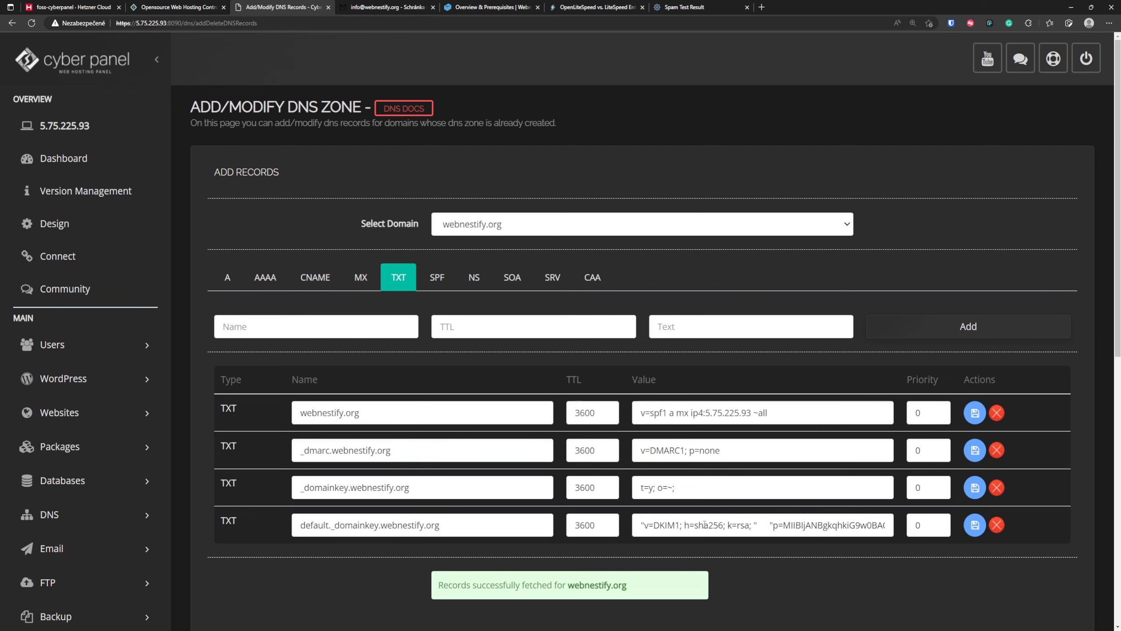
pyautogui.moveTo(705, 525); pyautogui.dragTo(838, 530)
pyautogui.click(874, 572)
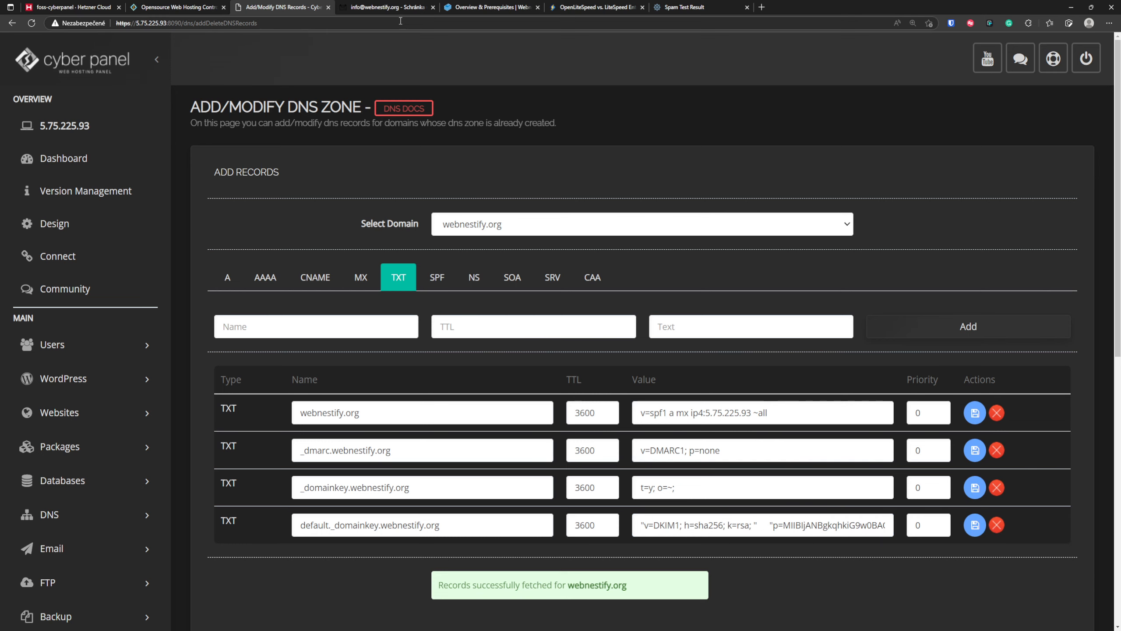
# - Generate a fresh test address on mail-tester.com and address a new webmail message to it
pyautogui.click(688, 7)
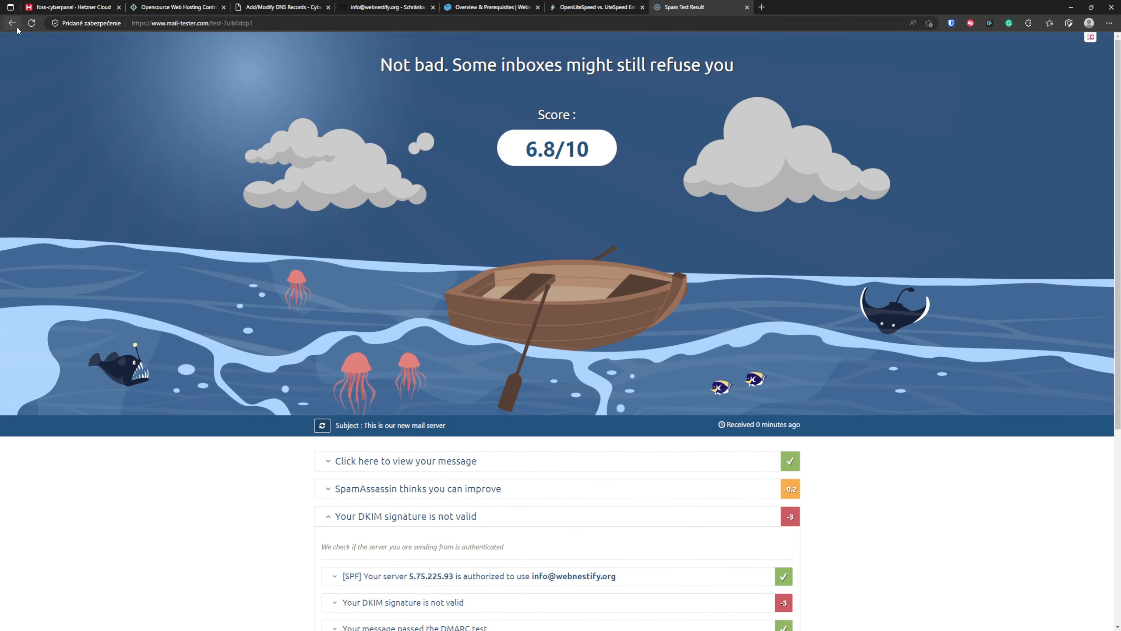
pyautogui.click(11, 23)
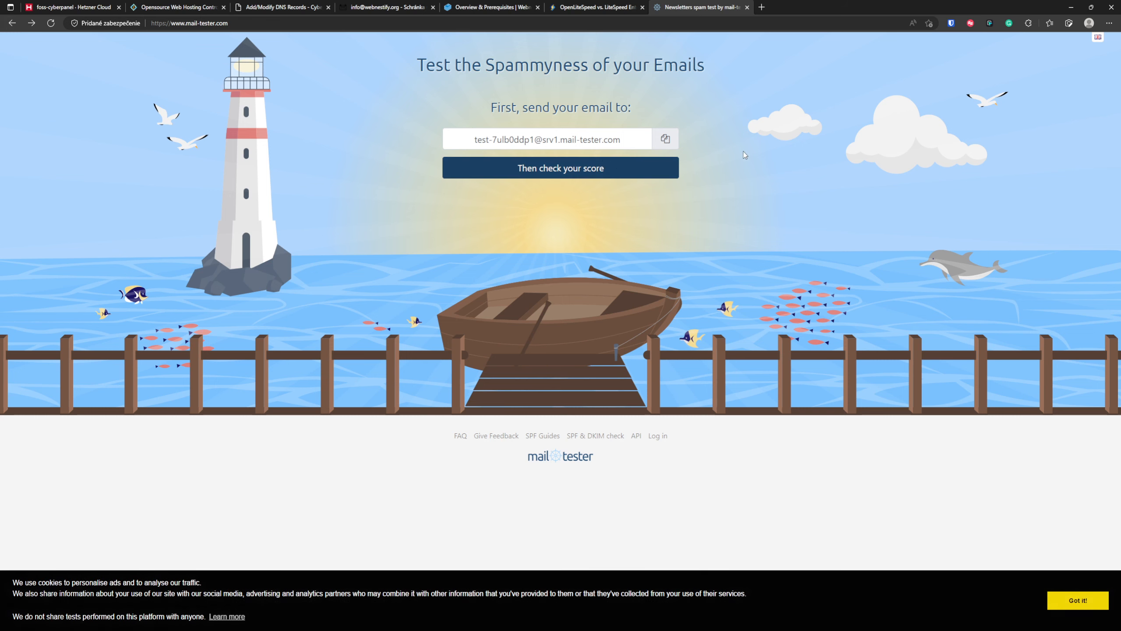
pyautogui.press('F5')
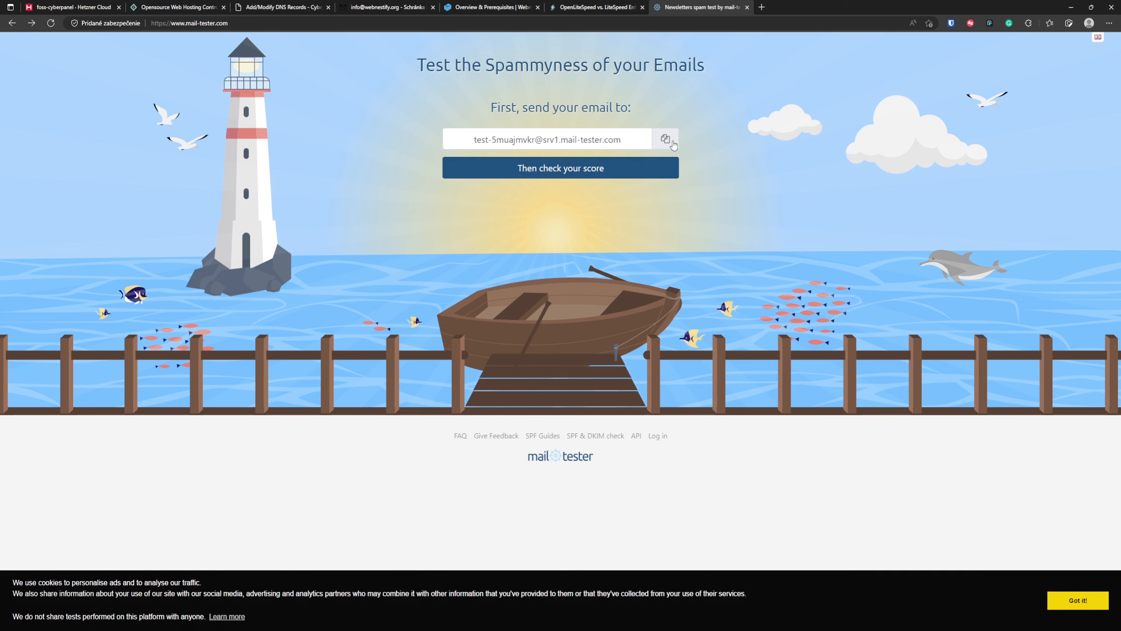
pyautogui.click(666, 140)
pyautogui.click(390, 7)
pyautogui.click(47, 49)
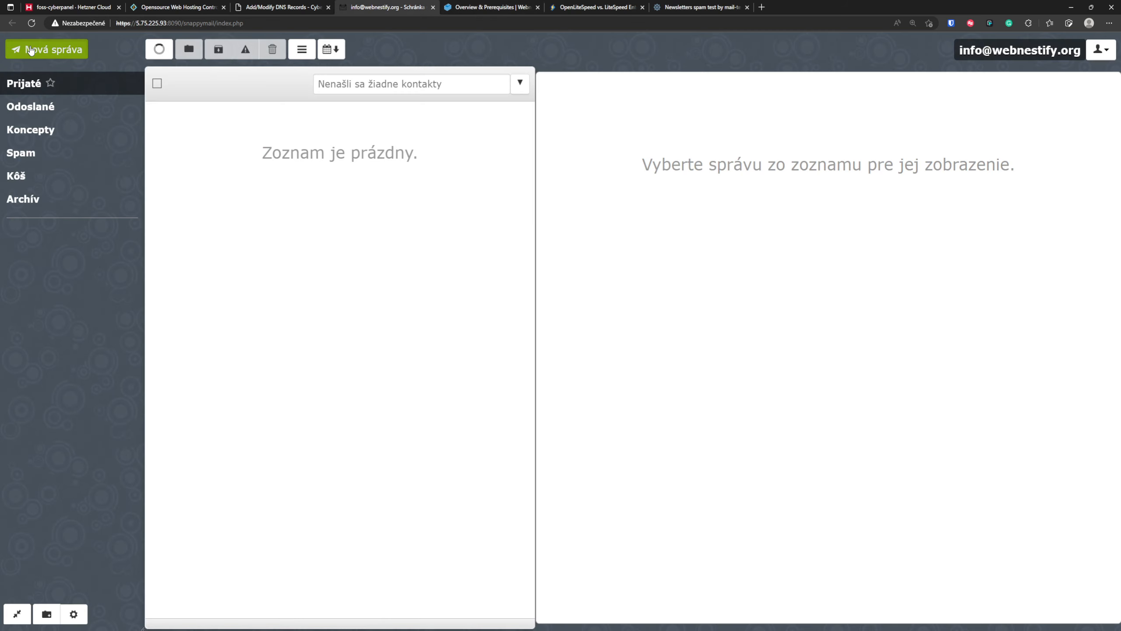
pyautogui.hotkey('ctrl', 'v')
pyautogui.press('Tab')
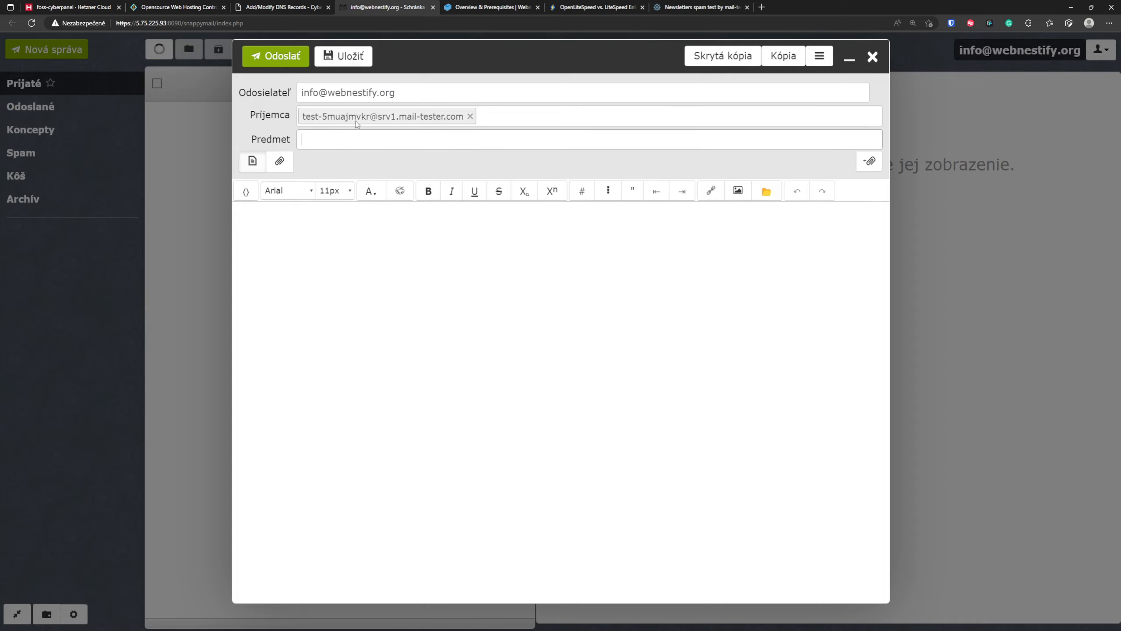
# - Give the message the subject "Test" and the body "Hello World!", and send it
pyautogui.write('Test')
pyautogui.press('Tab')
pyautogui.press('Tab')
pyautogui.press('Tab')
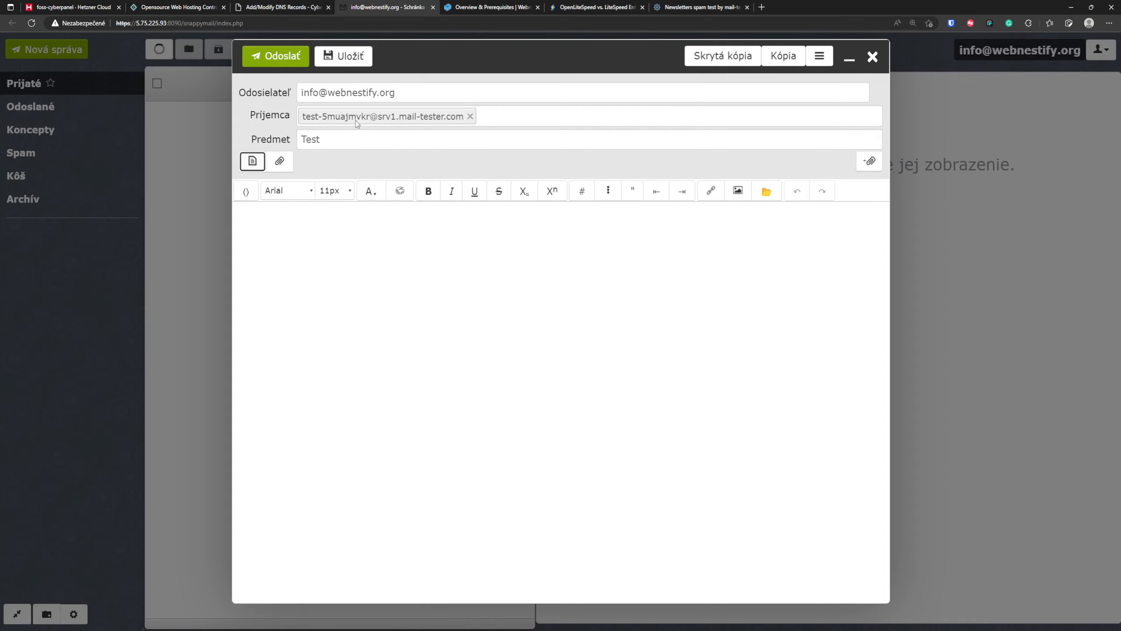
pyautogui.write('Hello World!')
pyautogui.click(284, 56)
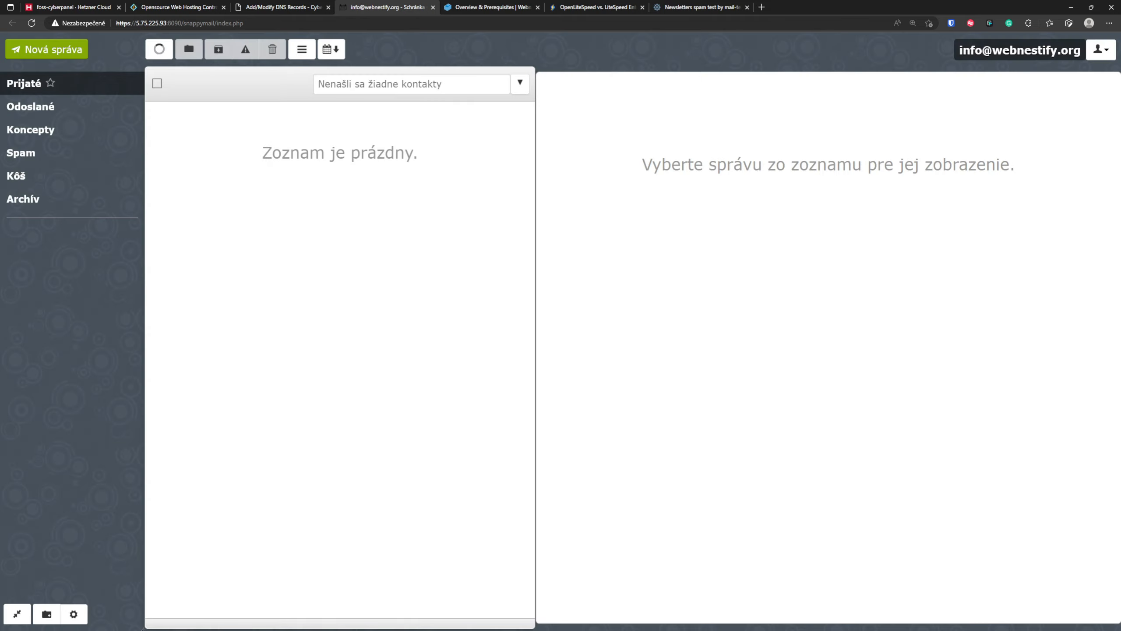
# - Check the new message's score on mail-tester.com and examine the SPF, DKIM and DMARC authentication results
pyautogui.click(688, 7)
pyautogui.click(567, 171)
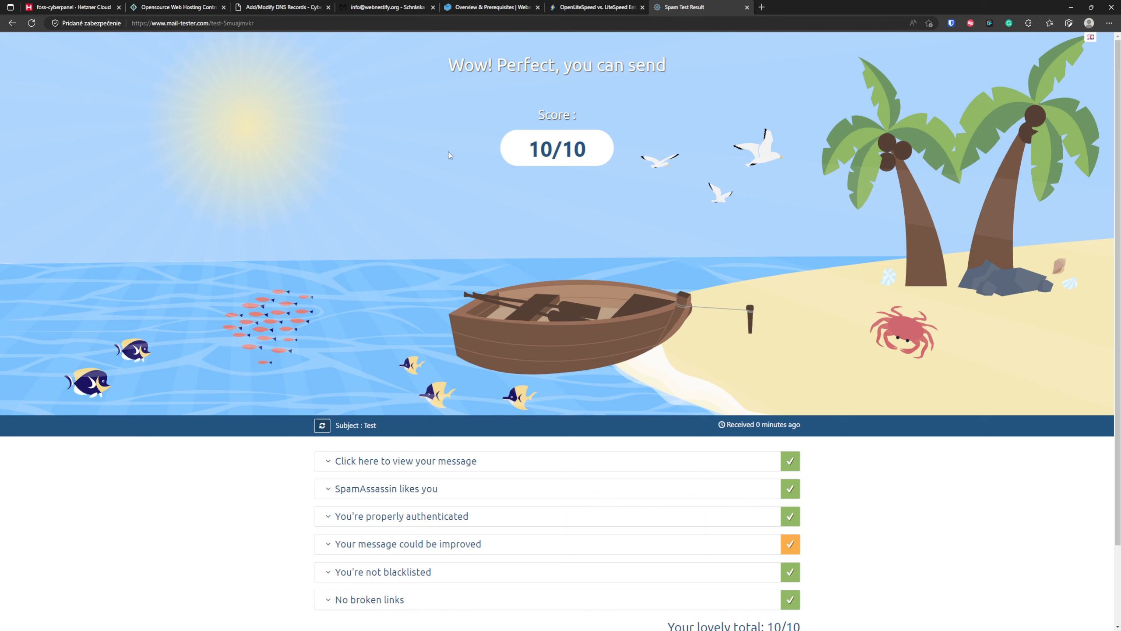
pyautogui.scroll(-2, 587, 162)
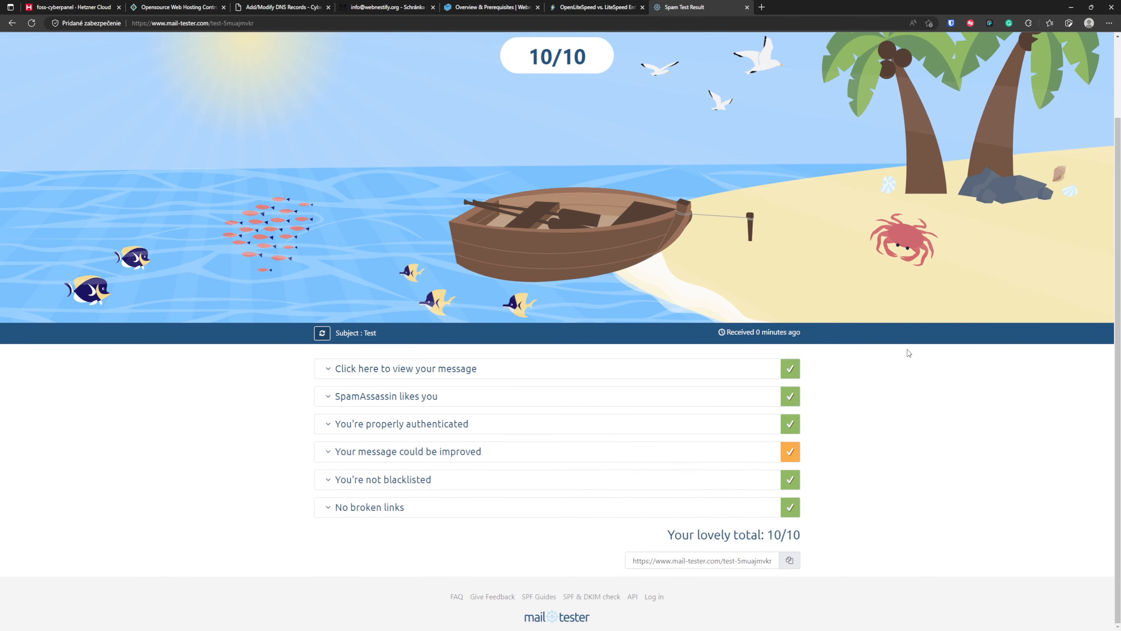
pyautogui.click(552, 432)
pyautogui.scroll(-4, 553, 433)
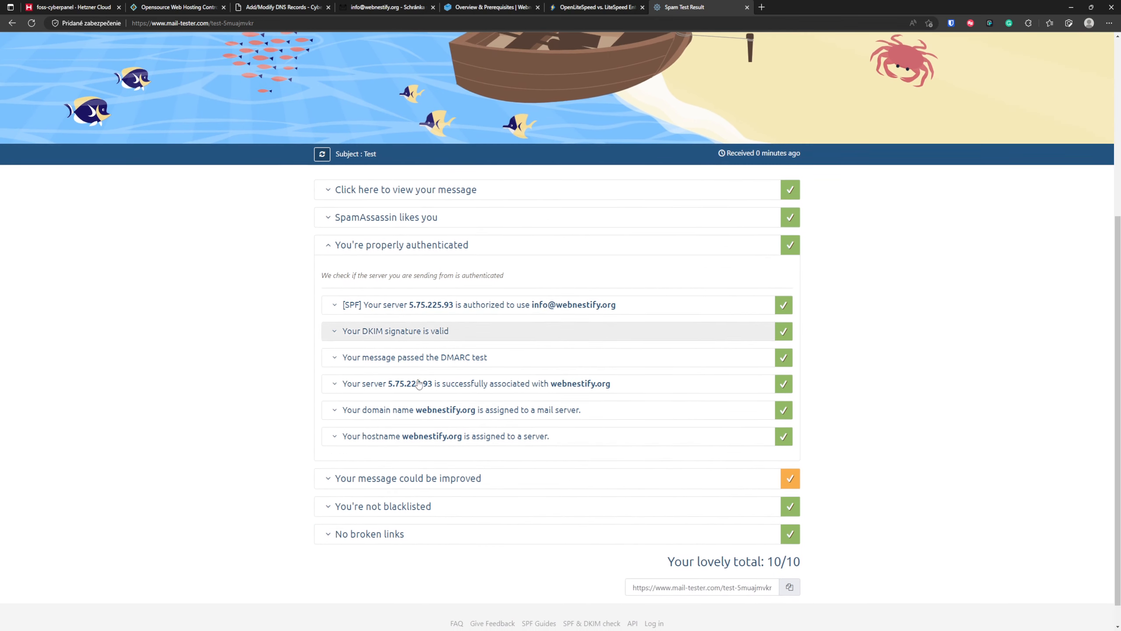
# - Examine the blacklist check of the server's IP address, and review the overall score again
pyautogui.click(450, 506)
pyautogui.scroll(-4, 309, 455)
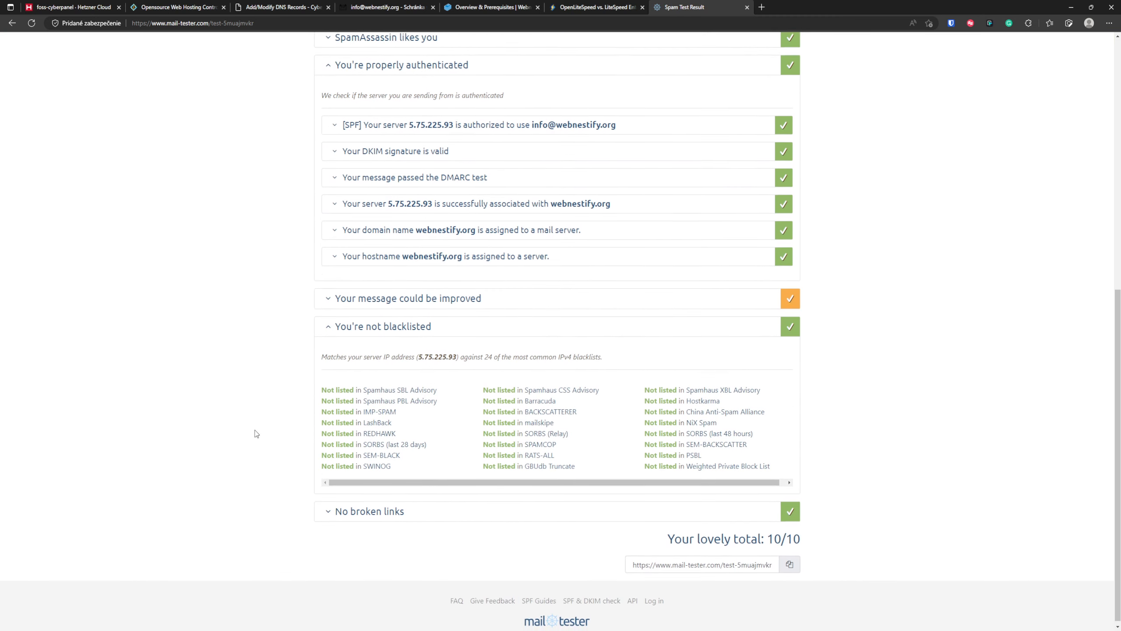
pyautogui.click(394, 326)
pyautogui.scroll(2, 461, 231)
pyautogui.scroll(5, 462, 231)
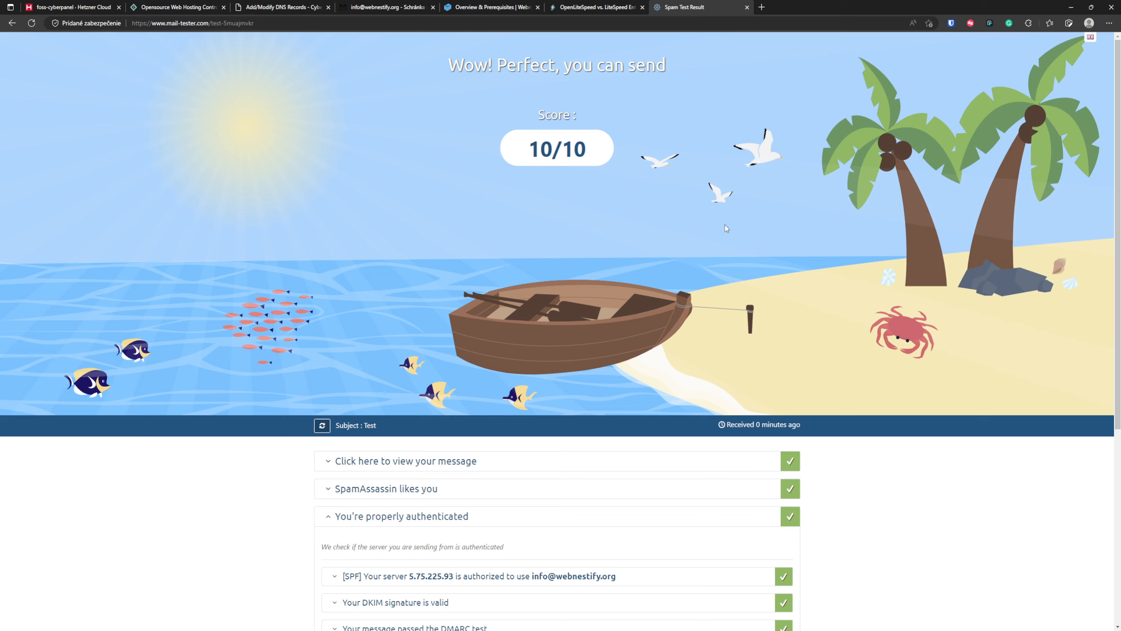
pyautogui.scroll(-1, 518, 346)
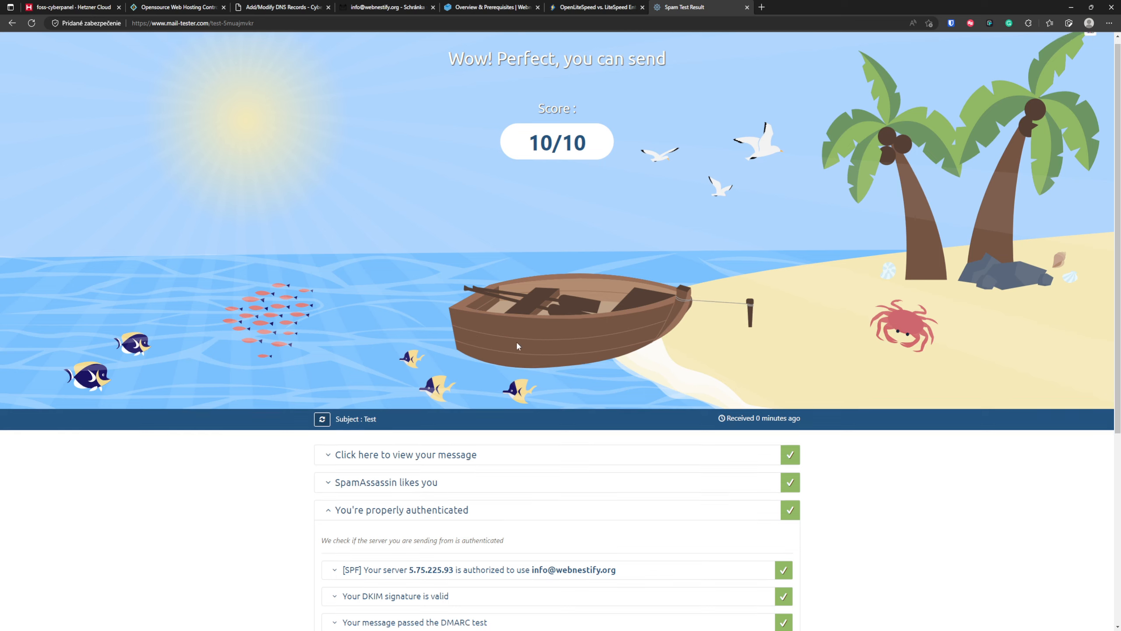
pyautogui.scroll(-3, 518, 346)
# - Return to CyberPanel and issue a hostname SSL certificate for webnestify.org
pyautogui.click(179, 7)
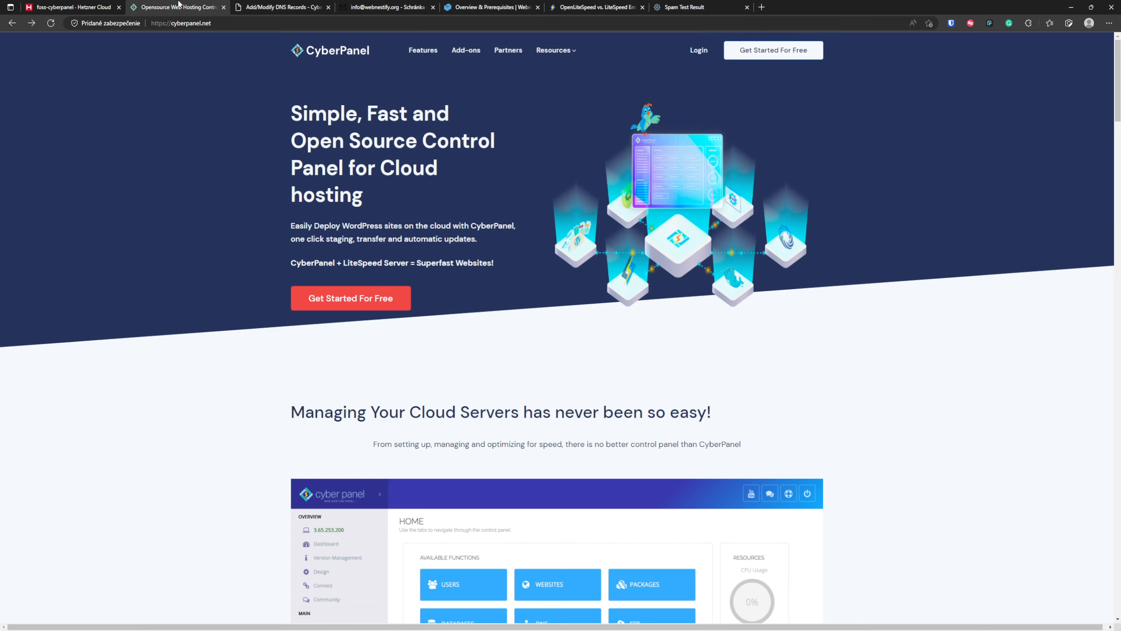
pyautogui.click(295, 5)
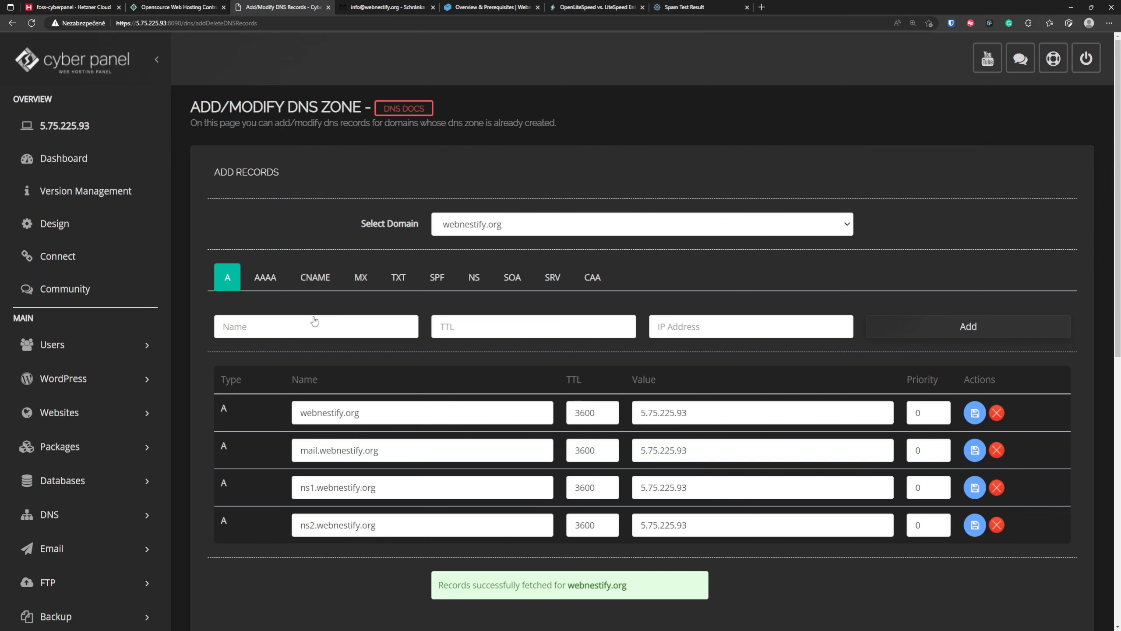
pyautogui.scroll(-2, 203, 398)
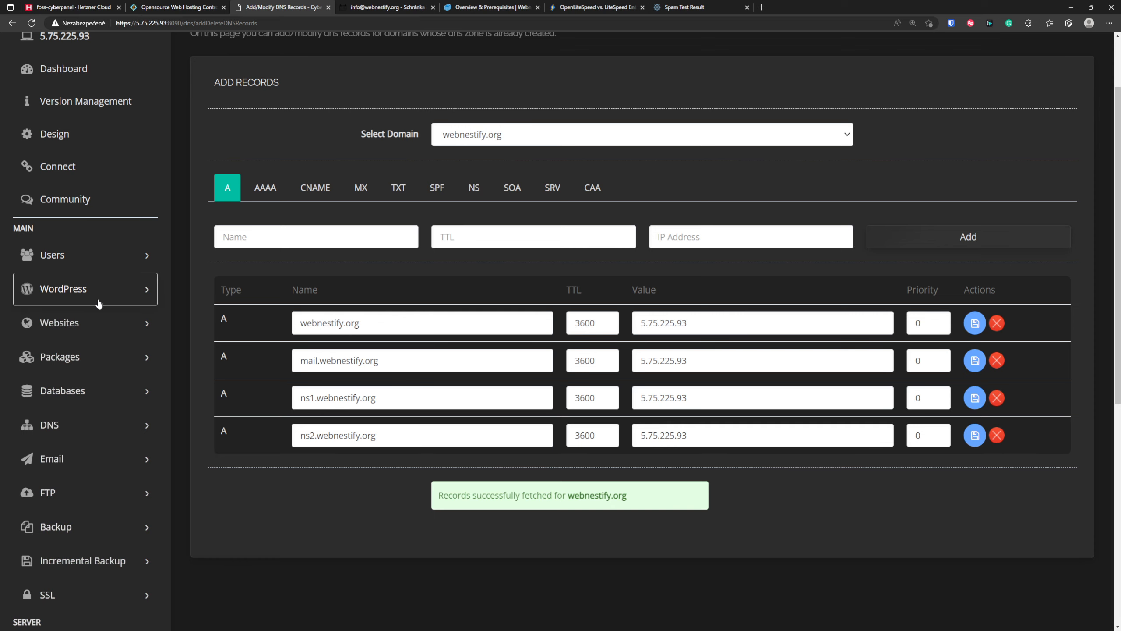
pyautogui.scroll(-4, 77, 426)
pyautogui.click(111, 425)
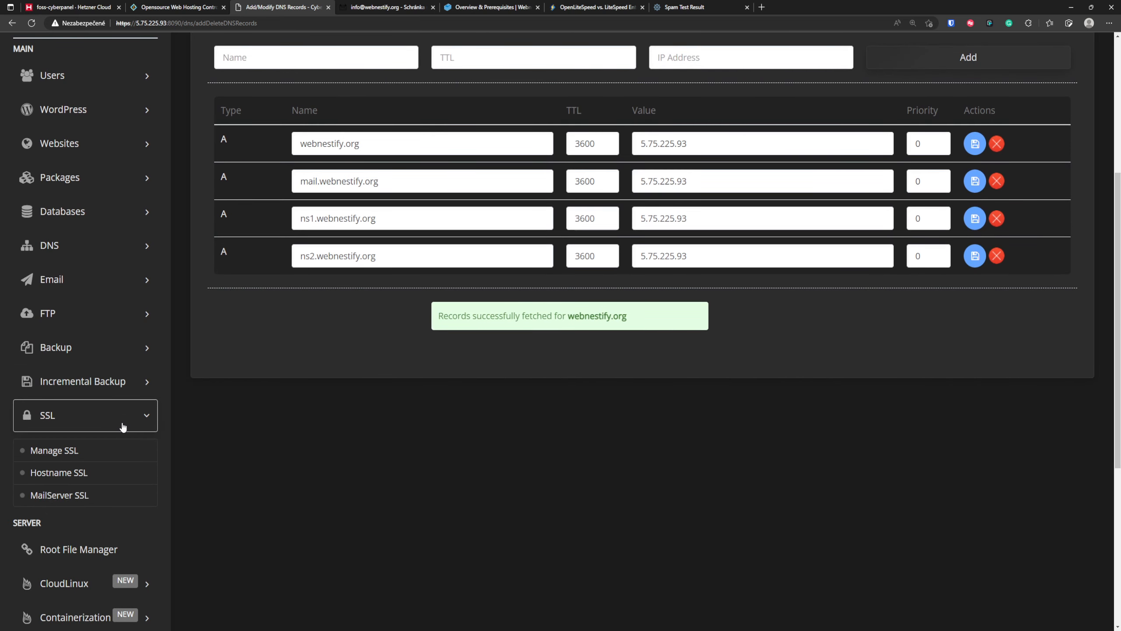
pyautogui.click(76, 472)
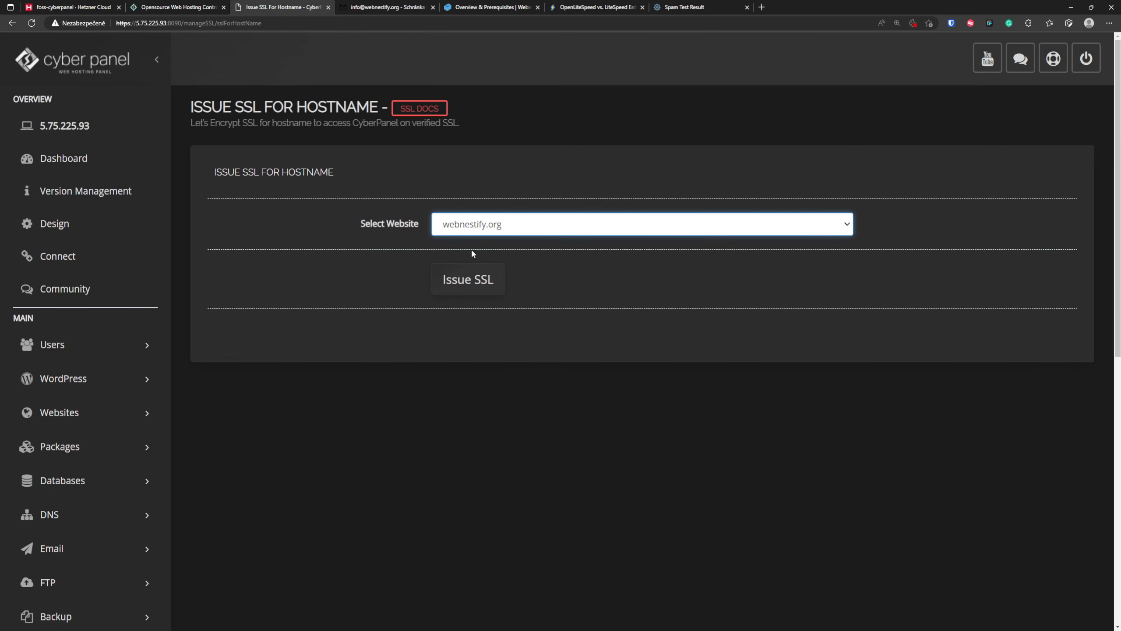
pyautogui.click(475, 287)
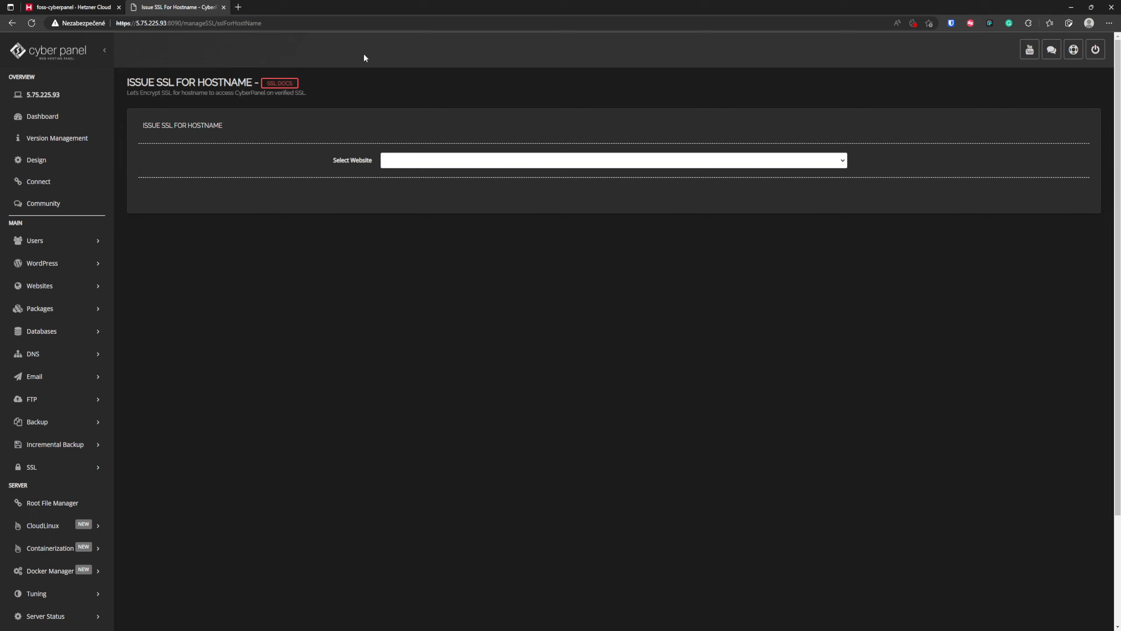
# - Load the CyberPanel login page through the domain at webnestify.org:8090
pyautogui.click(273, 24)
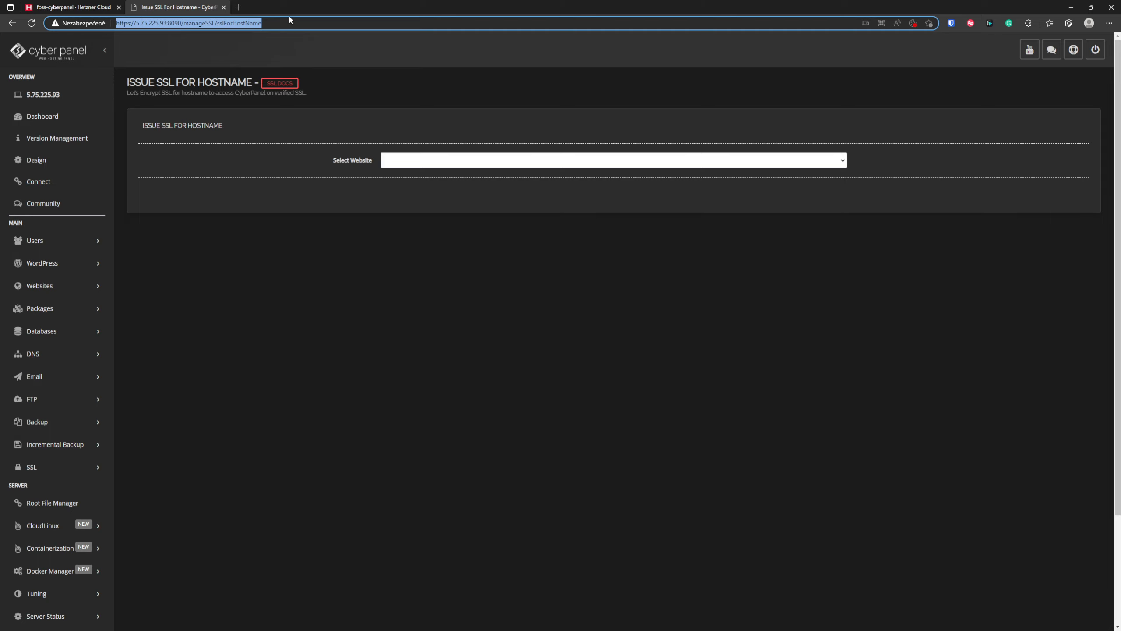
pyautogui.write('webnest')
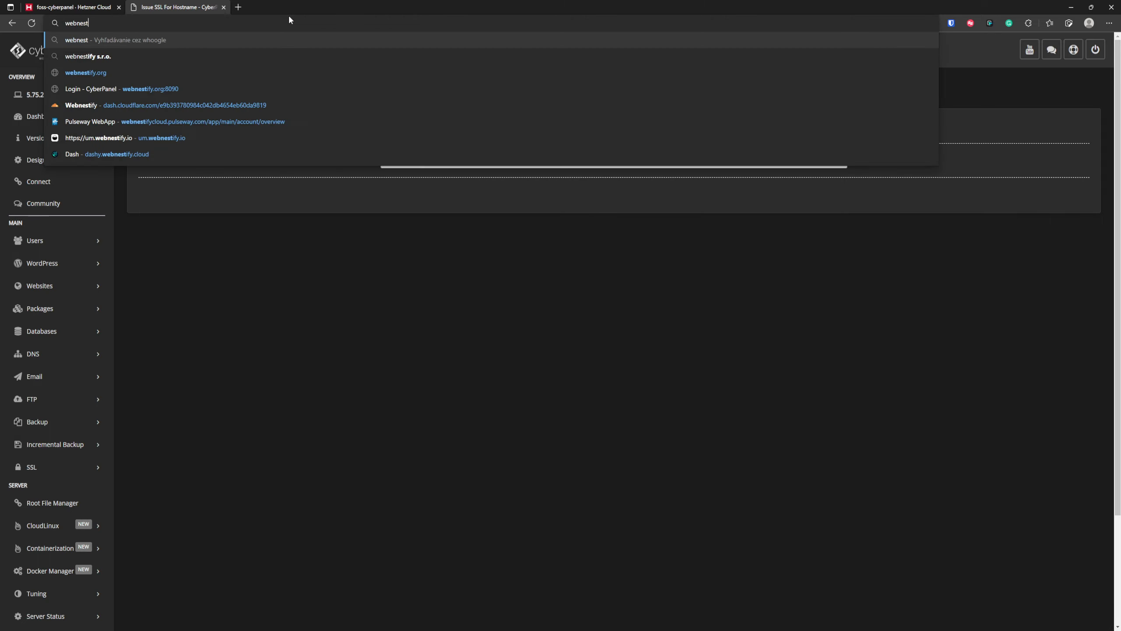
pyautogui.write('ify.or')
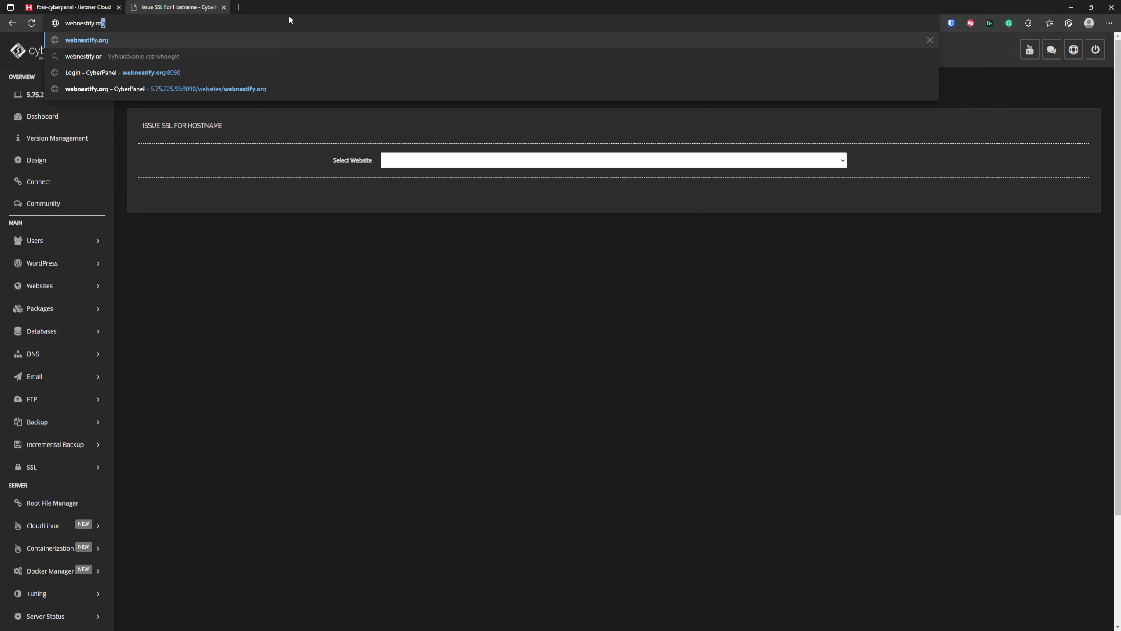
pyautogui.write('g:')
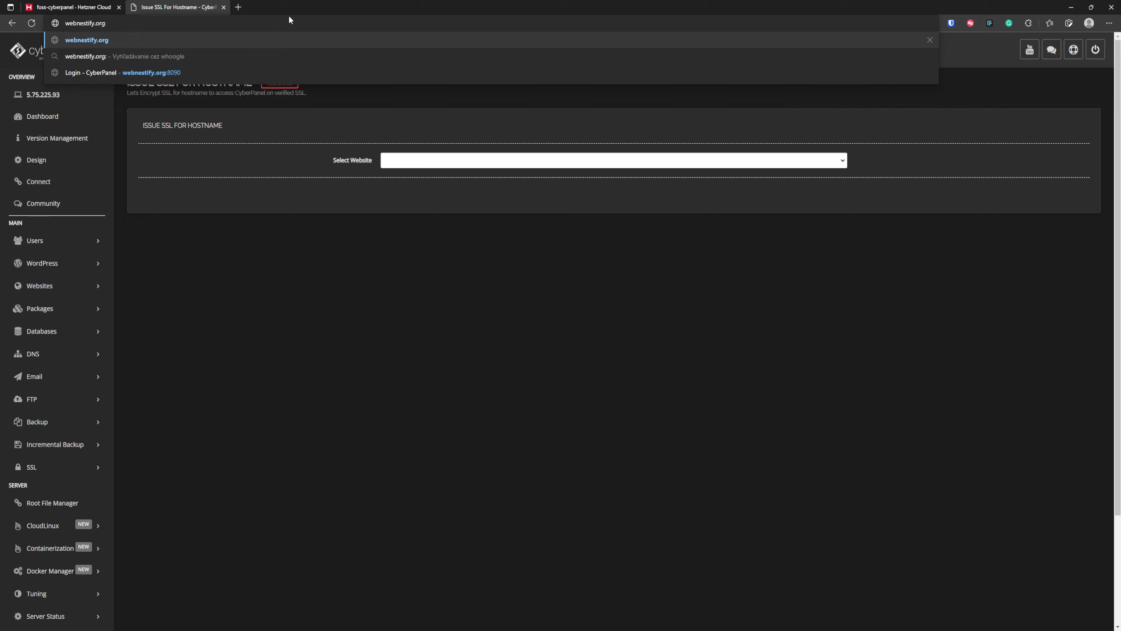
pyautogui.write('8090')
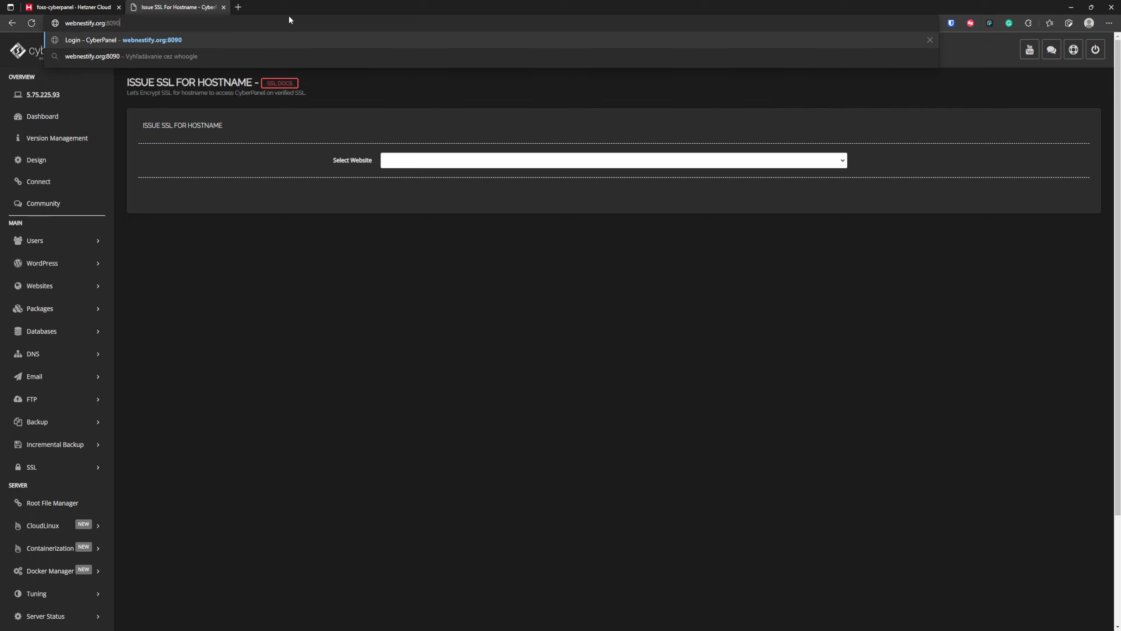
pyautogui.press('Return')
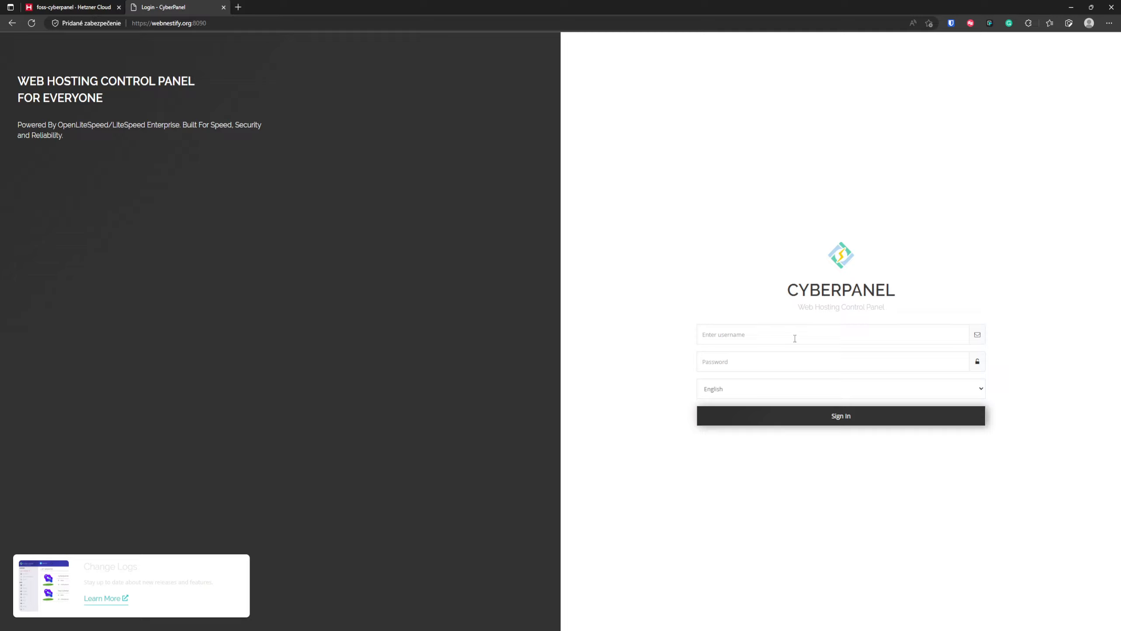
# - Log in to CyberPanel with the username admin and the account password
pyautogui.click(796, 334)
pyautogui.write('admin')
pyautogui.press('Tab')
pyautogui.write('••••••••••••••••')
pyautogui.press('Return')
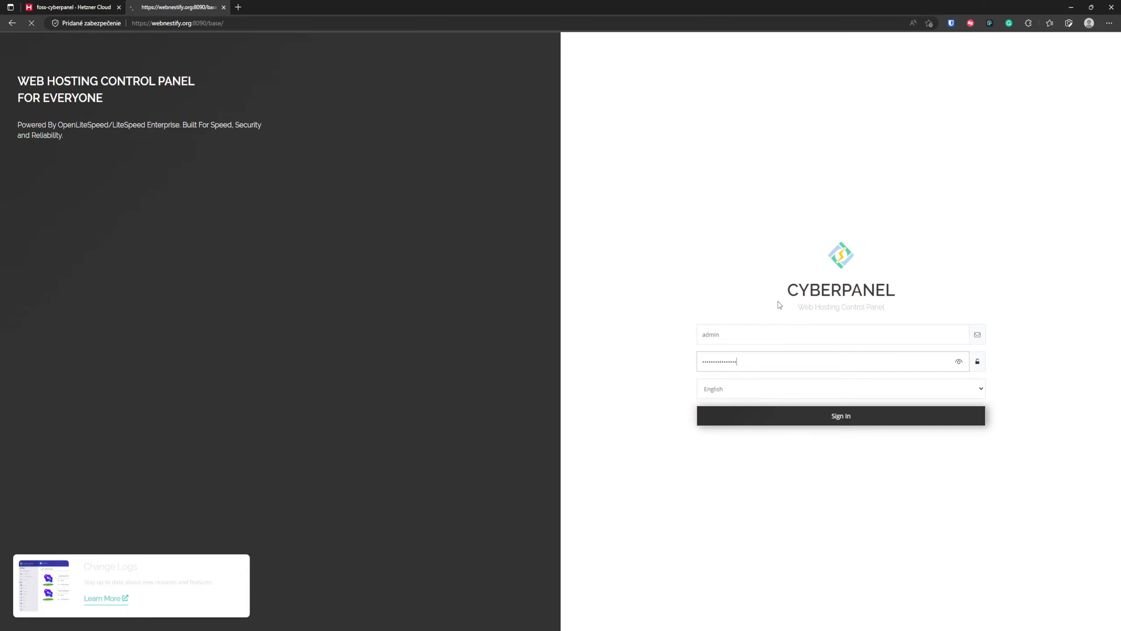